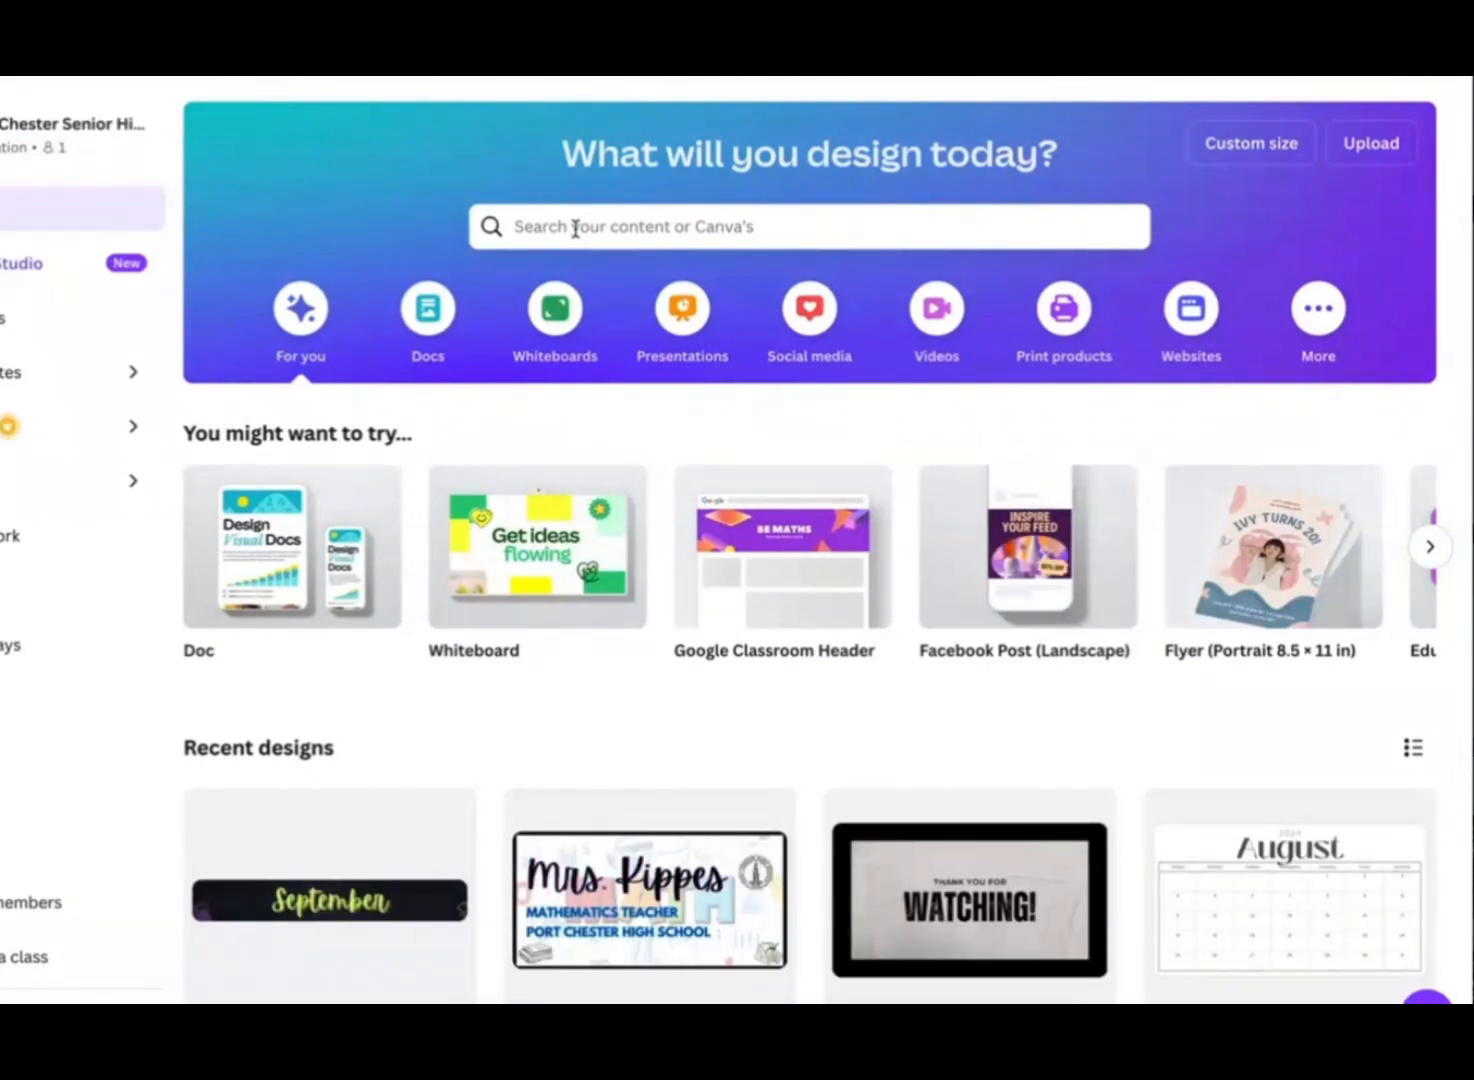
- Search the templates for email signatures and start a new blank email signature design
click(575, 228)
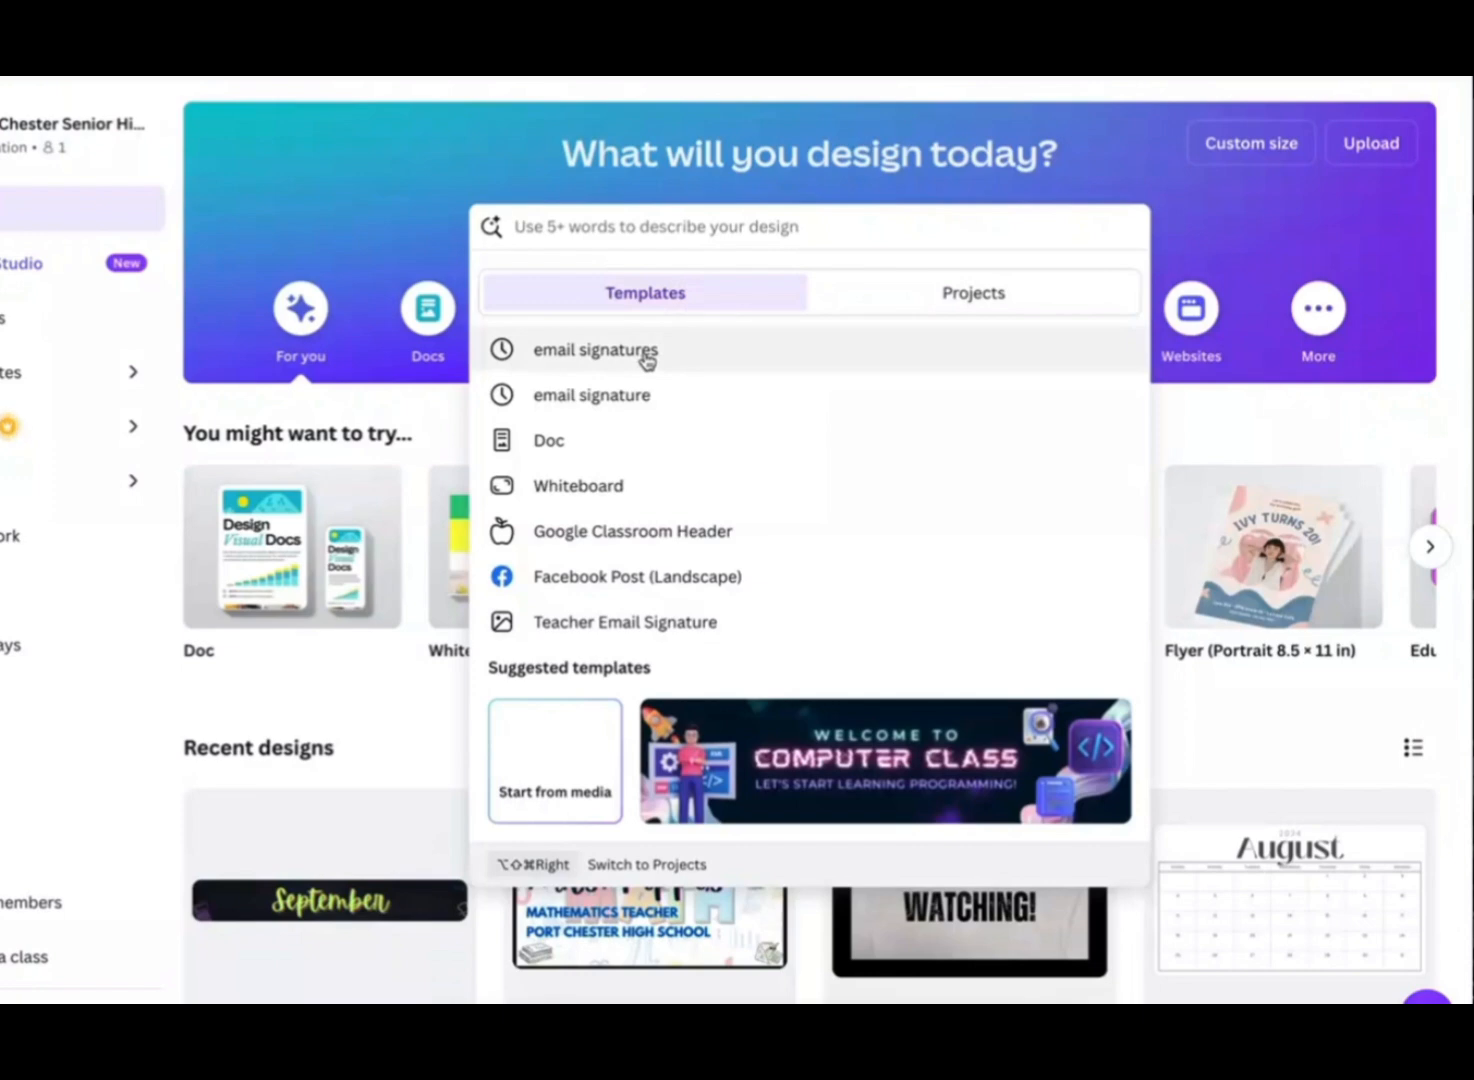
click(645, 352)
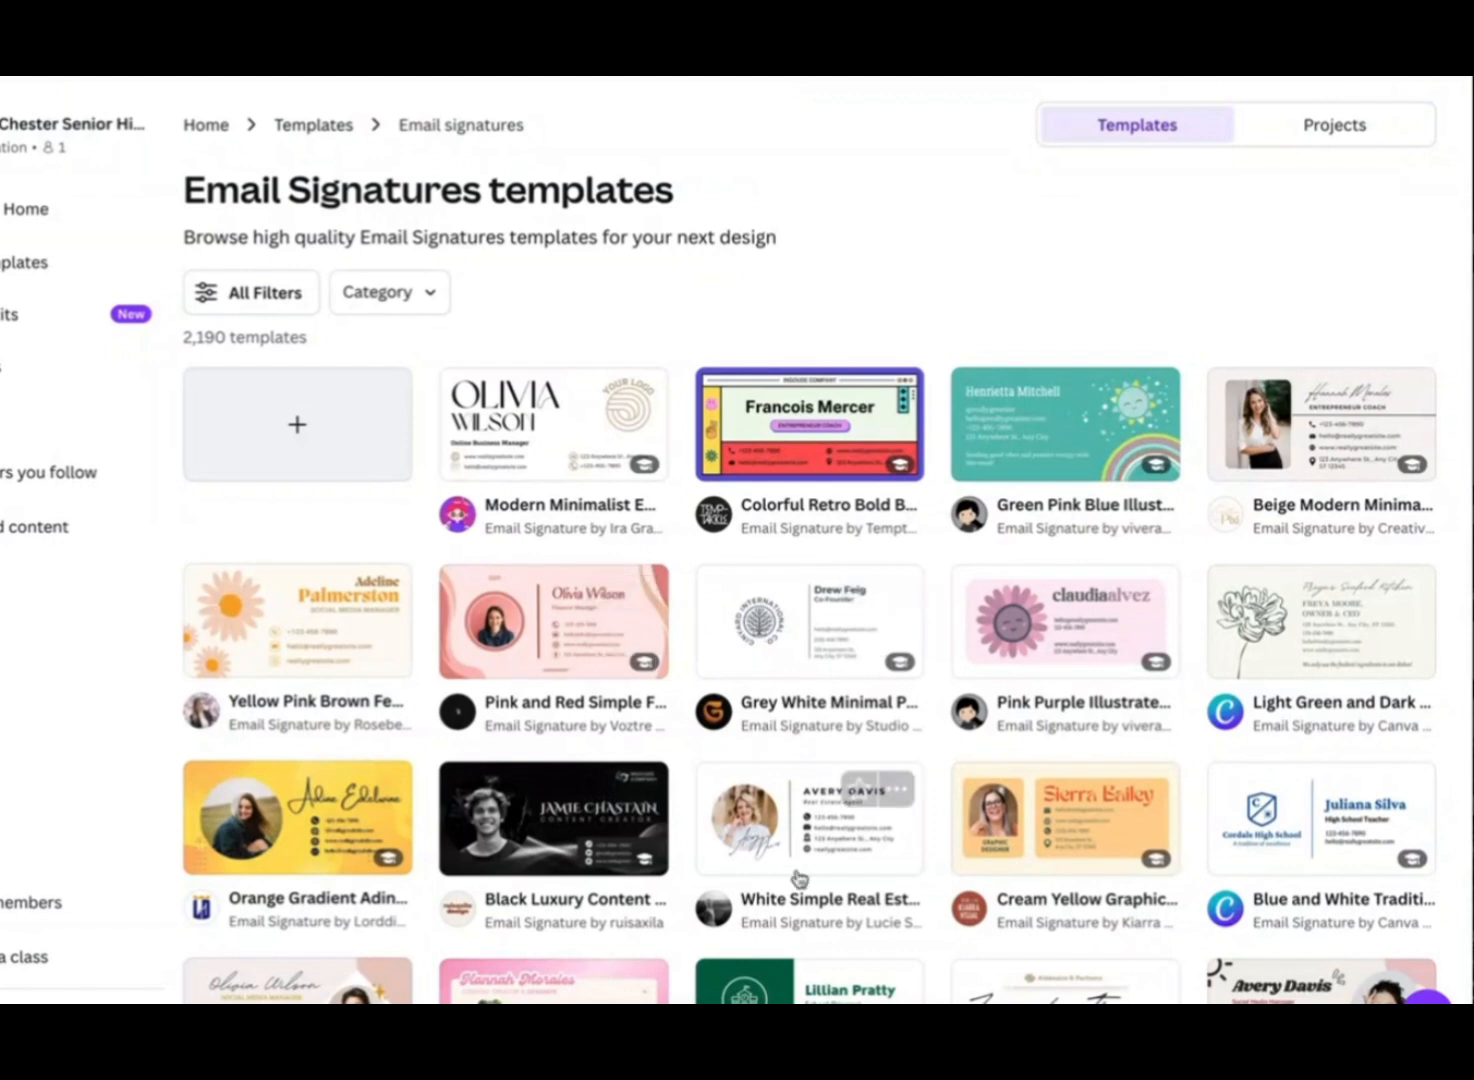
click(298, 428)
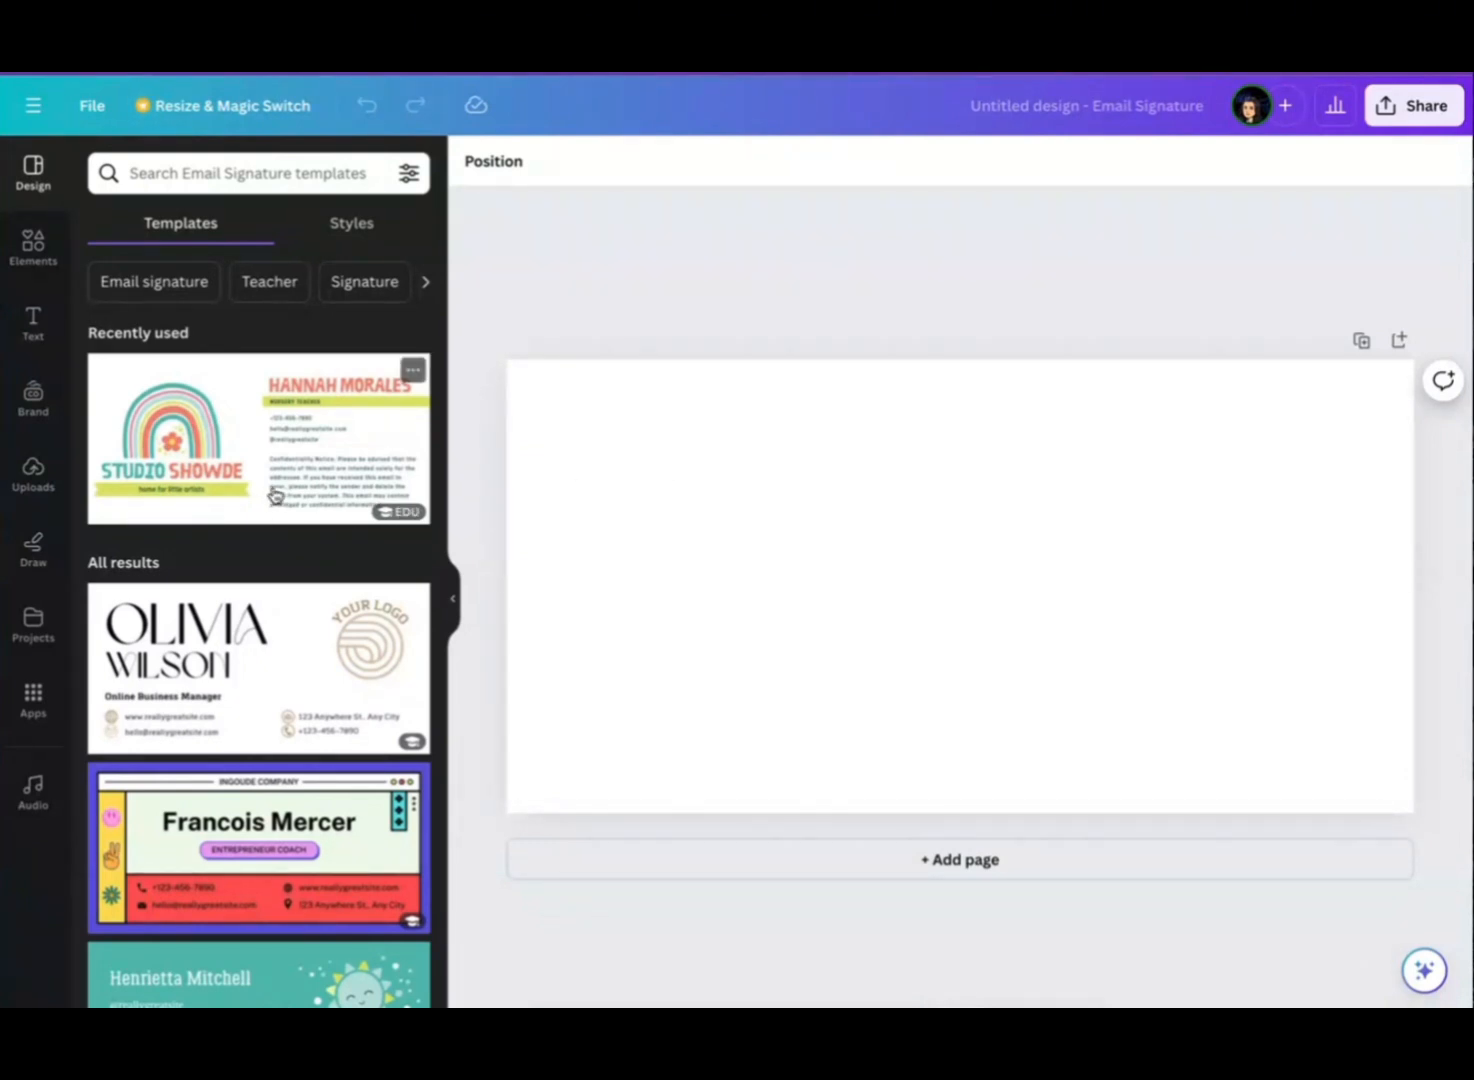
- Search the design elements for Math and list all matching photos
click(32, 255)
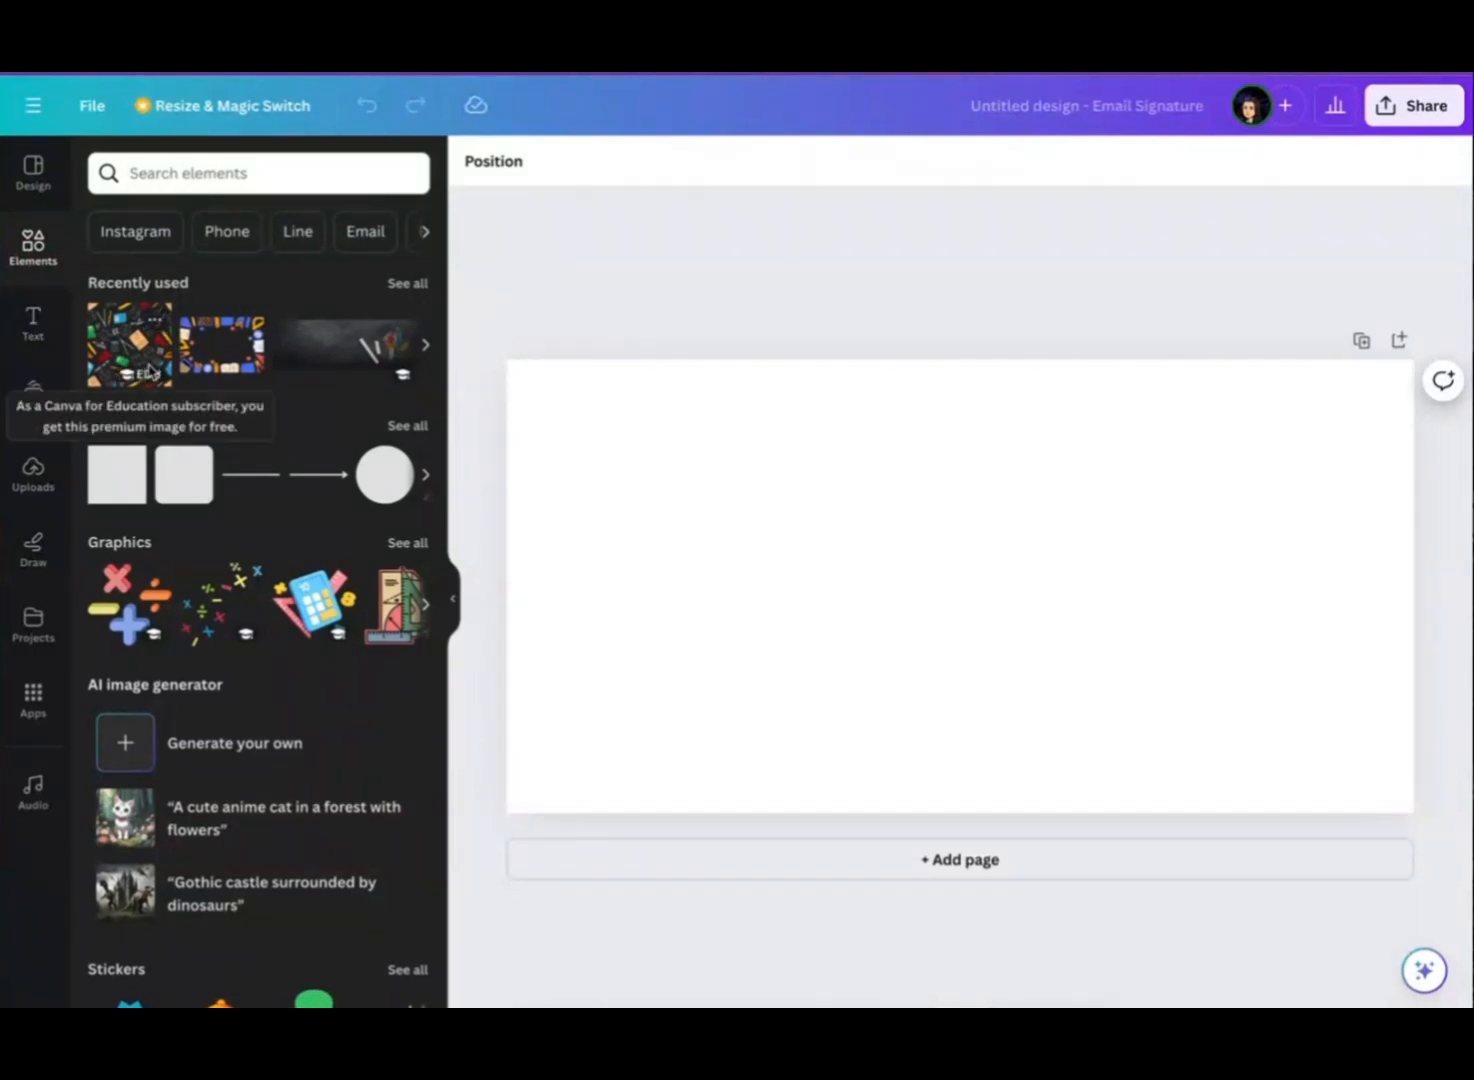
scroll(220, 605, right, 5)
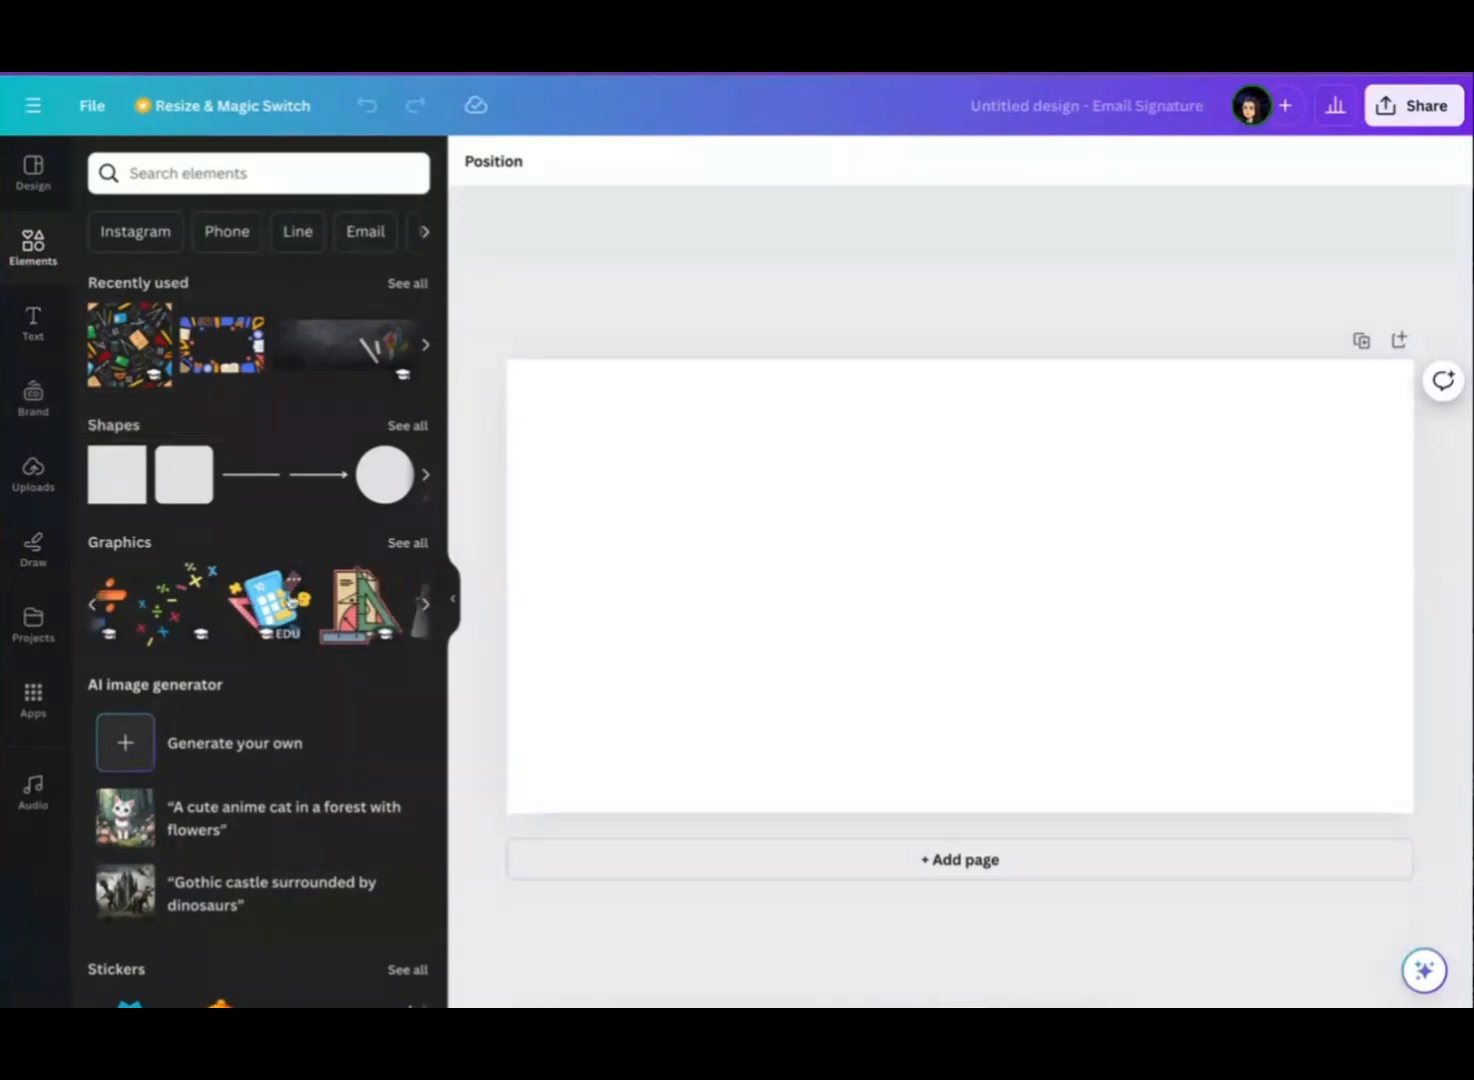
scroll(220, 605, right, 5)
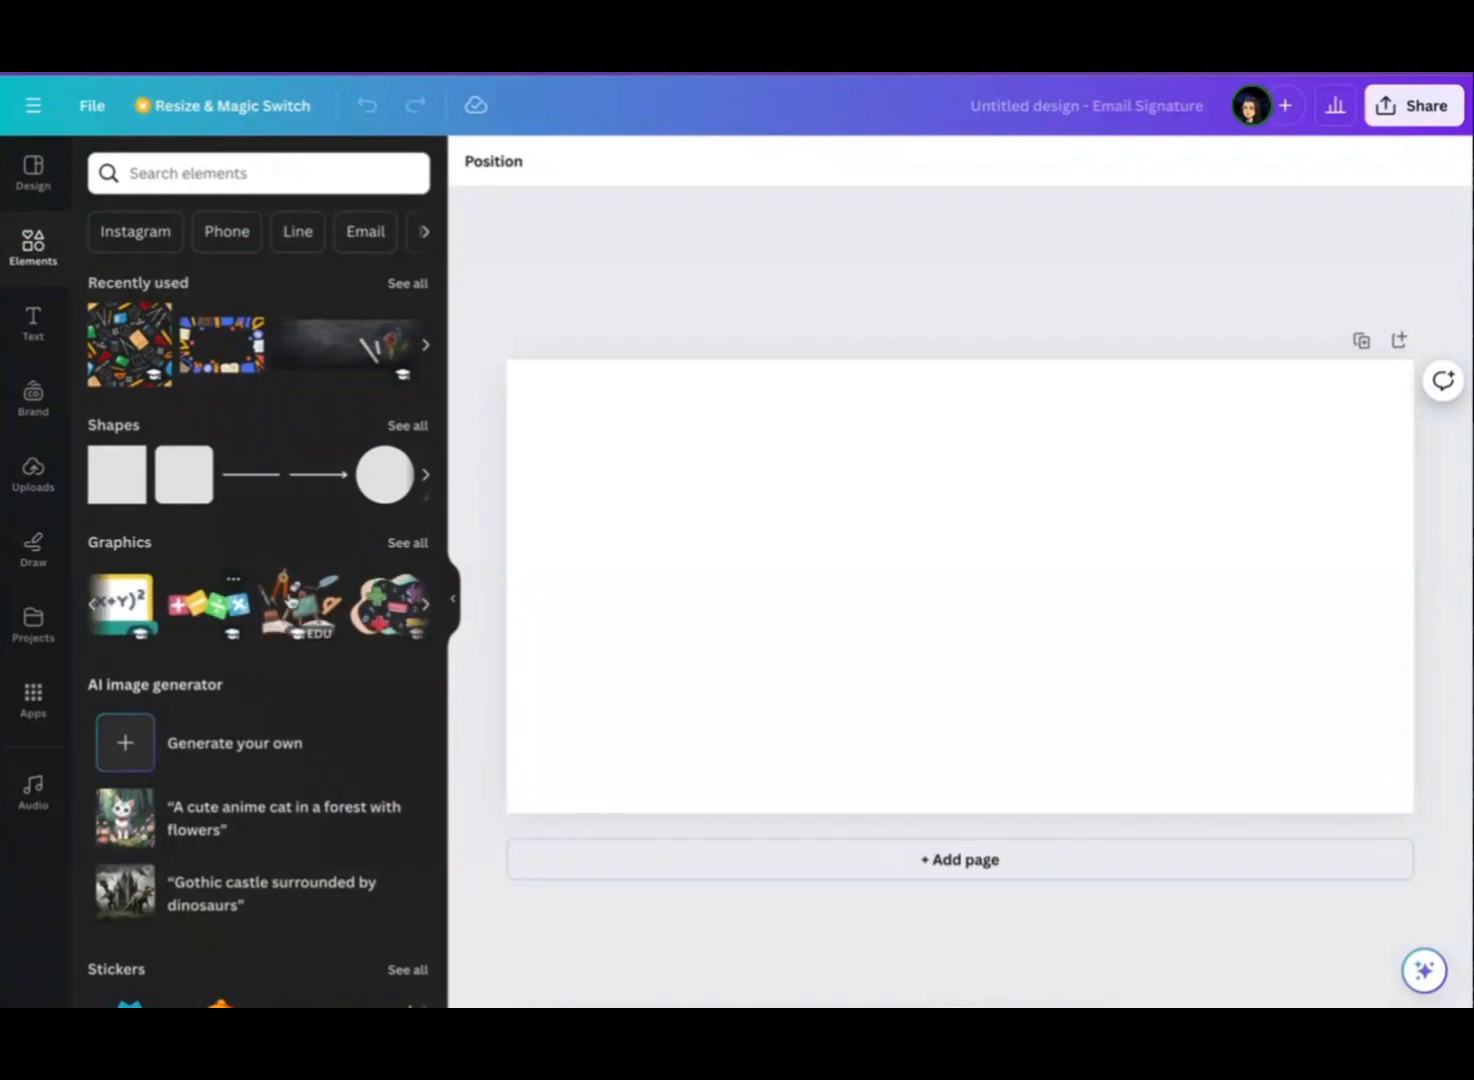
click(165, 172)
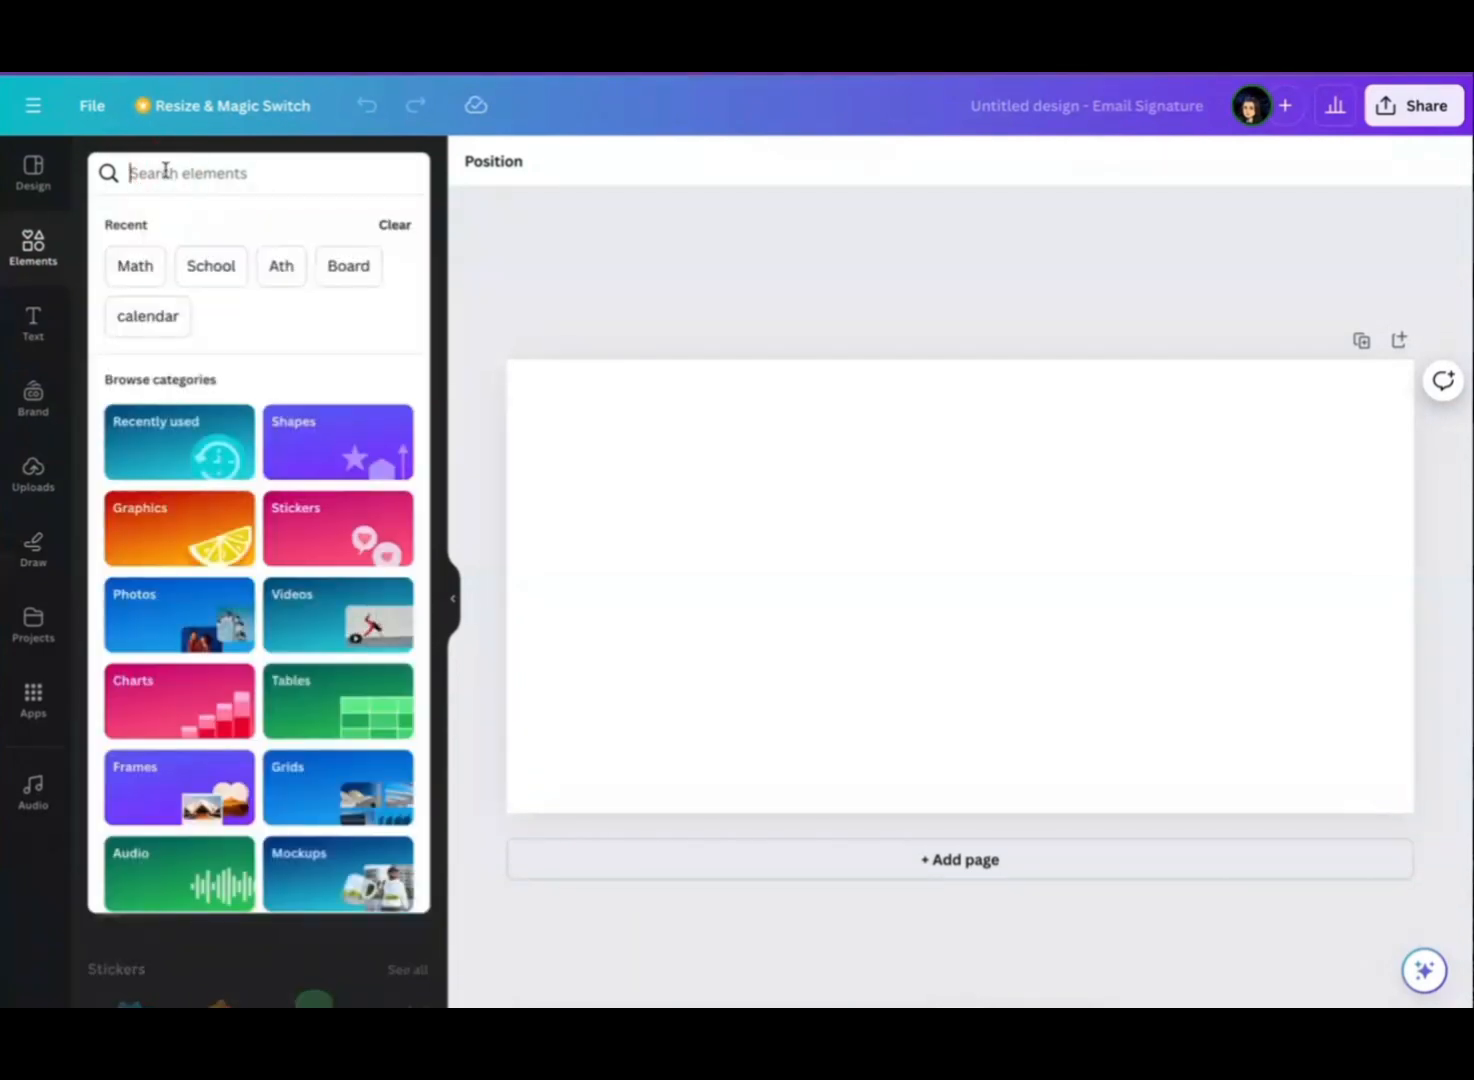
click(132, 265)
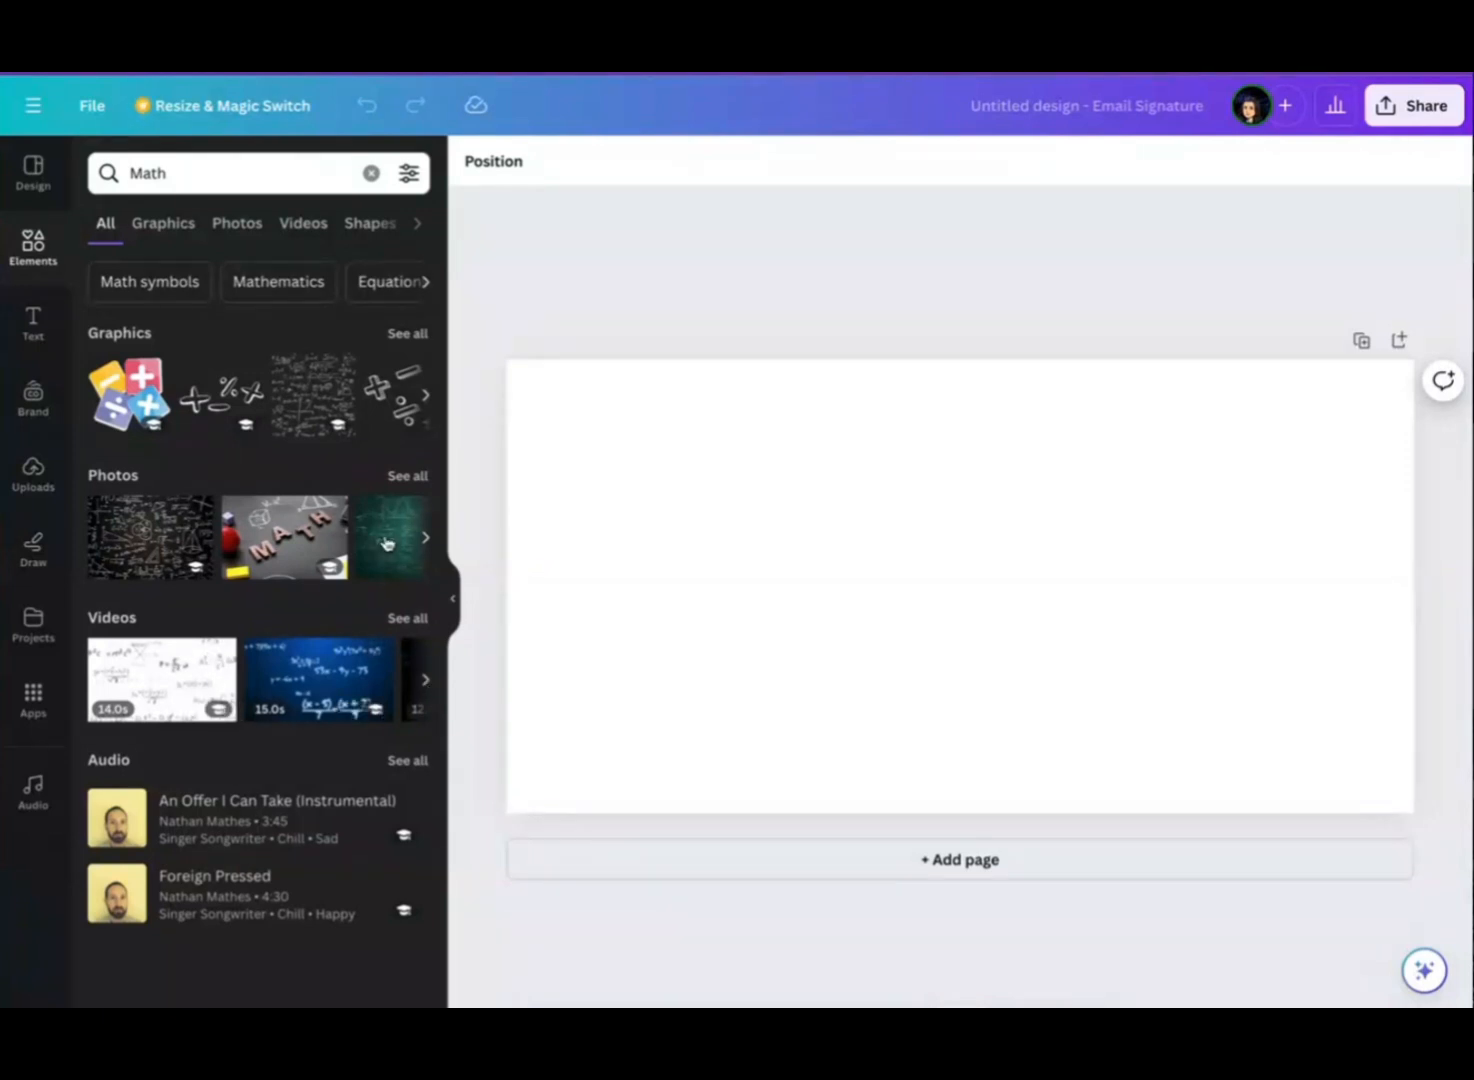
click(407, 476)
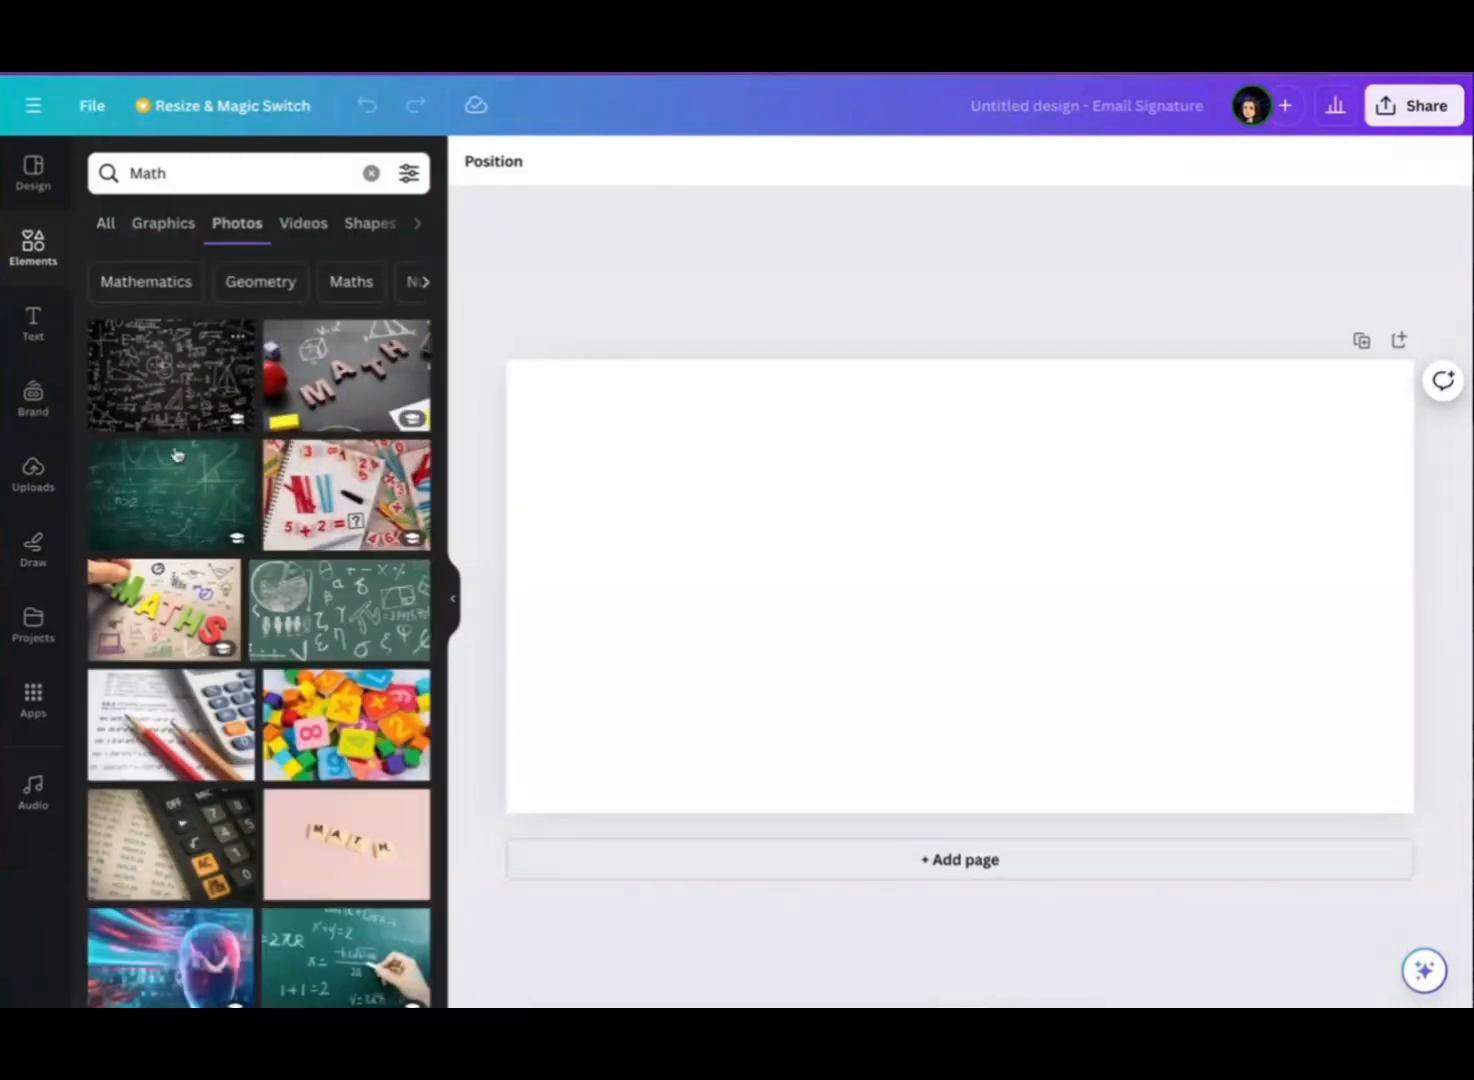
- Add the chalkboard photo reading "I ♥ MATH" with the pencil to the page and set it as the background
scroll(316, 806, down, 3)
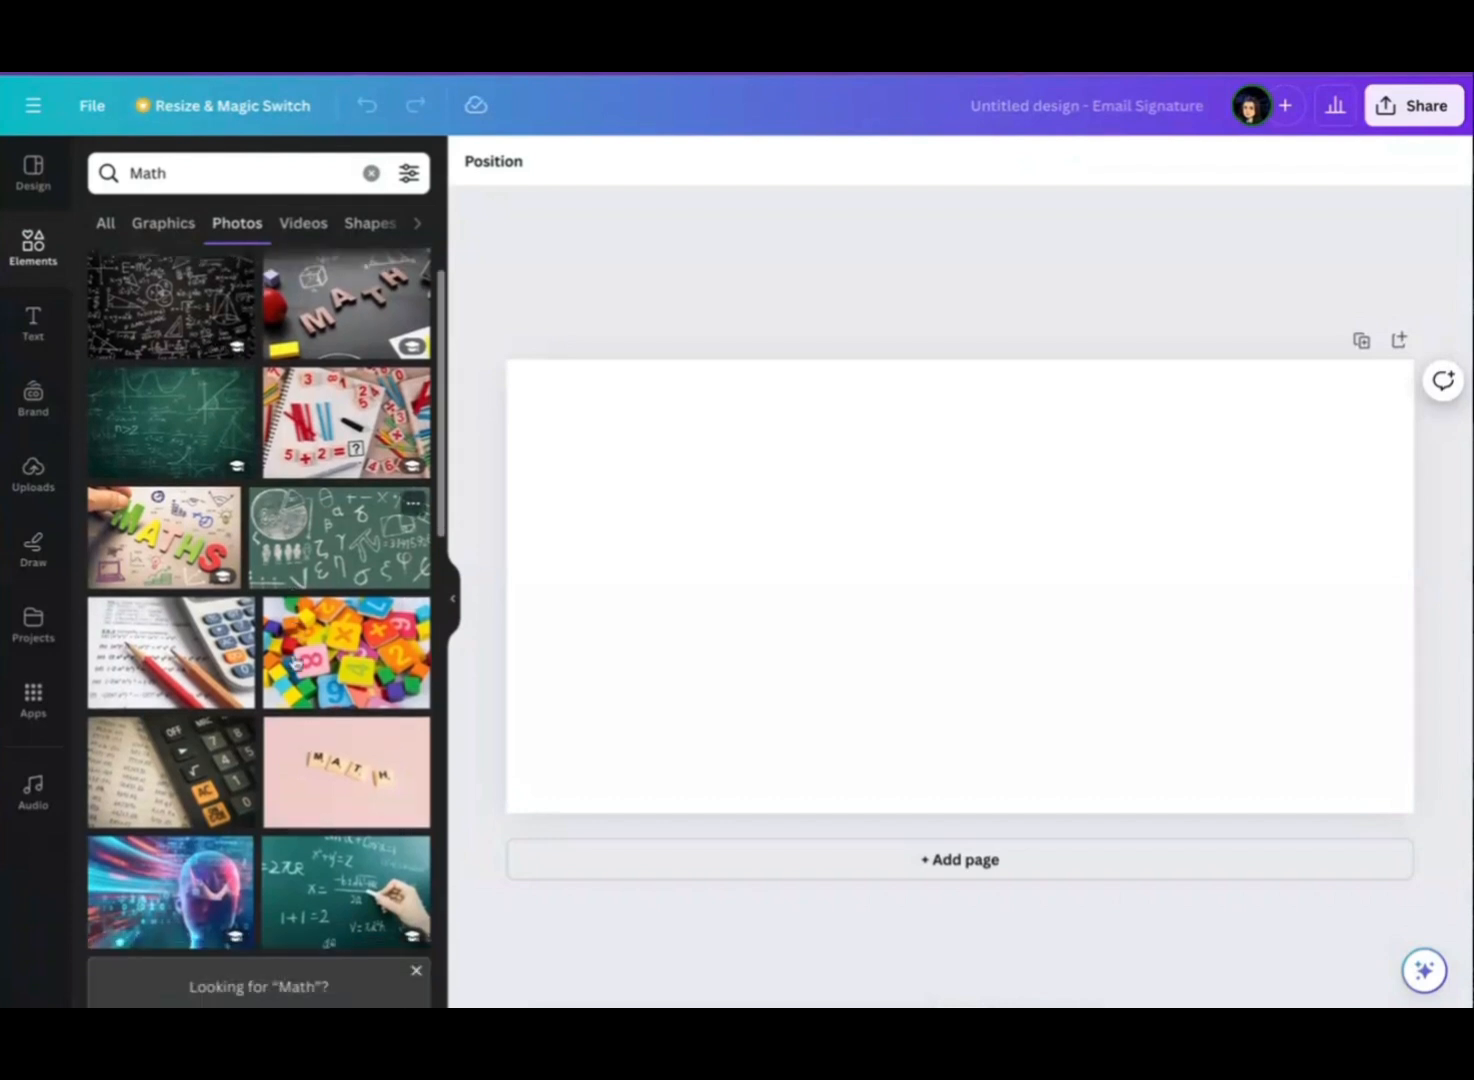
scroll(294, 661, down, 5)
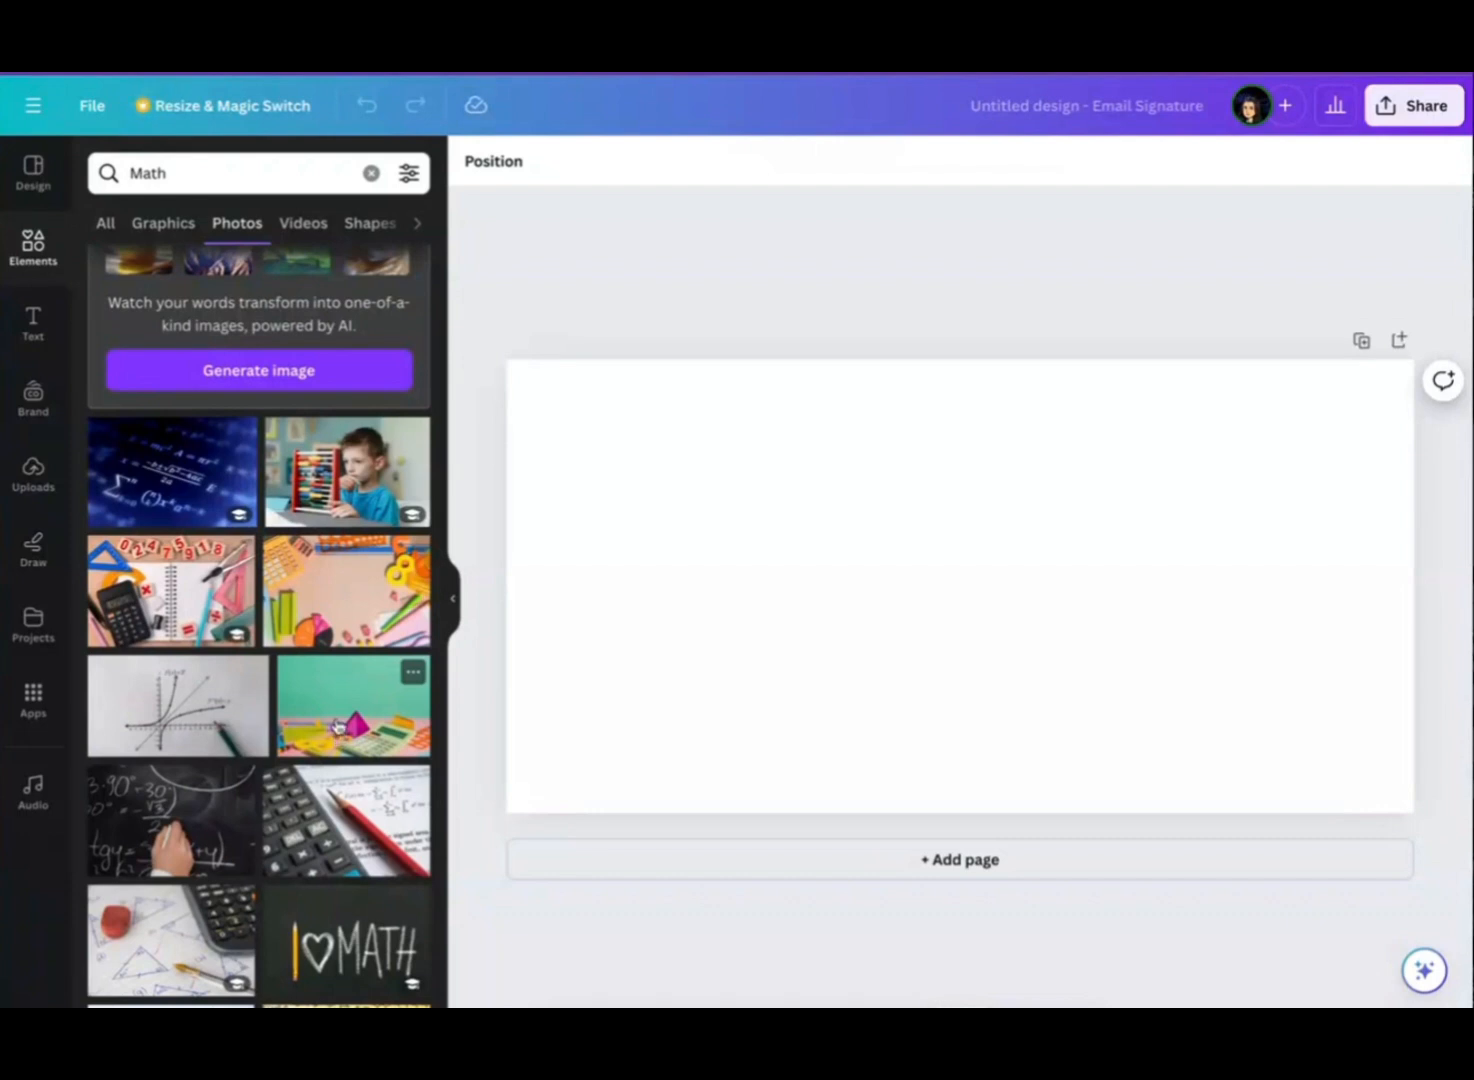
click(347, 946)
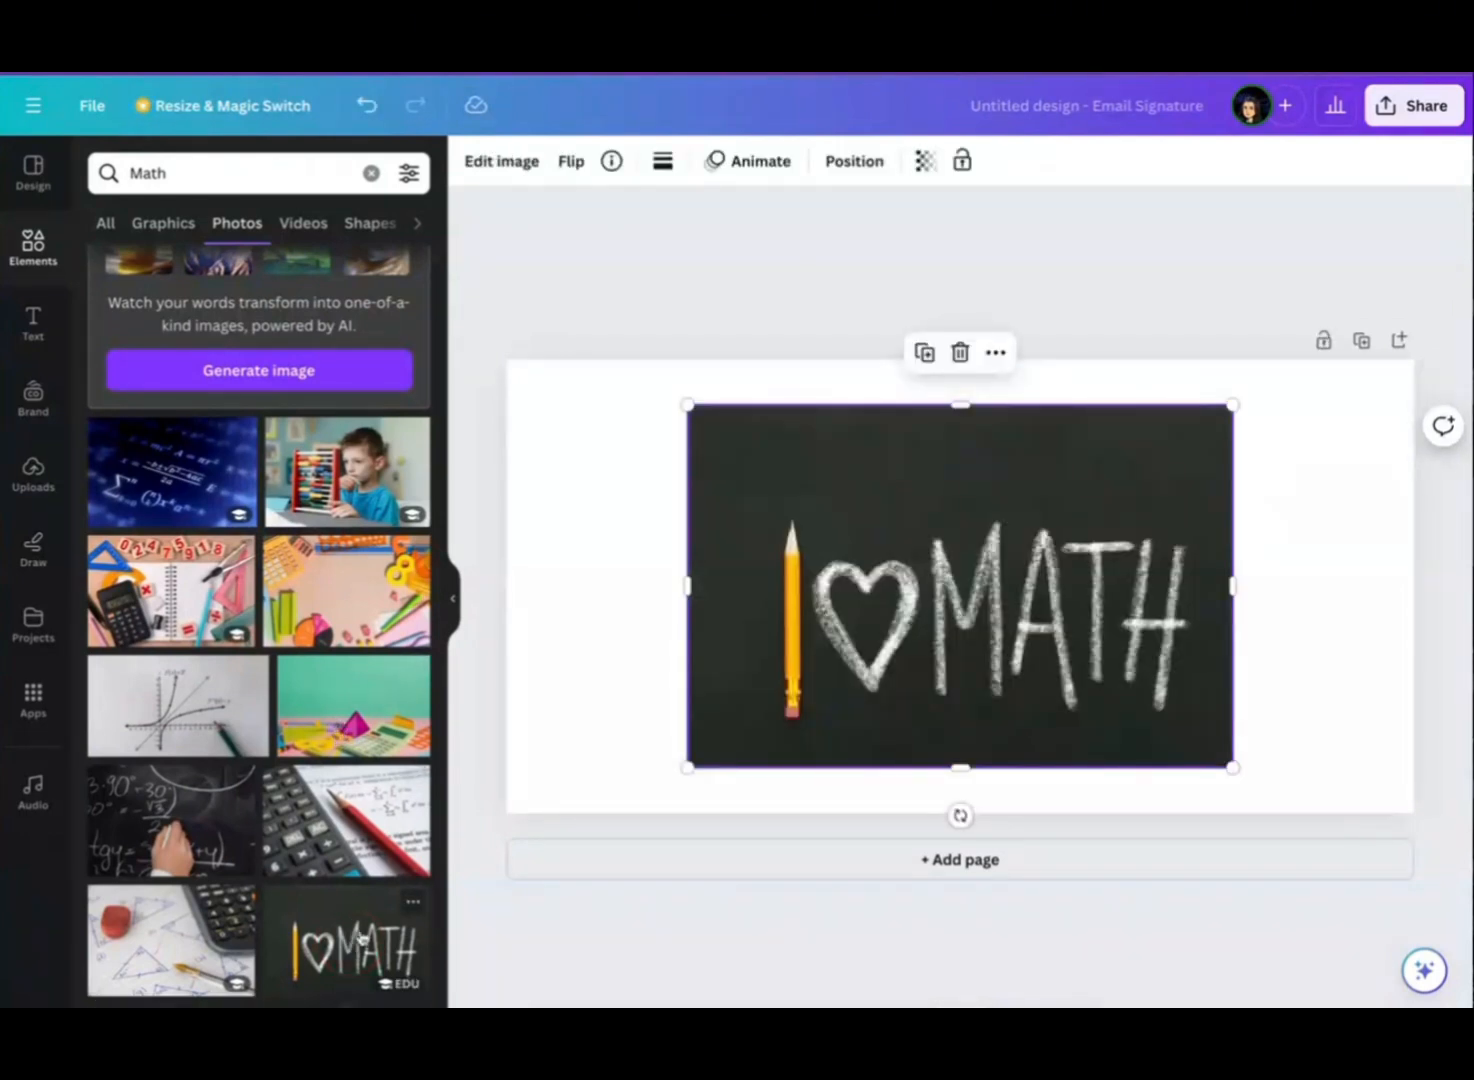
click(995, 352)
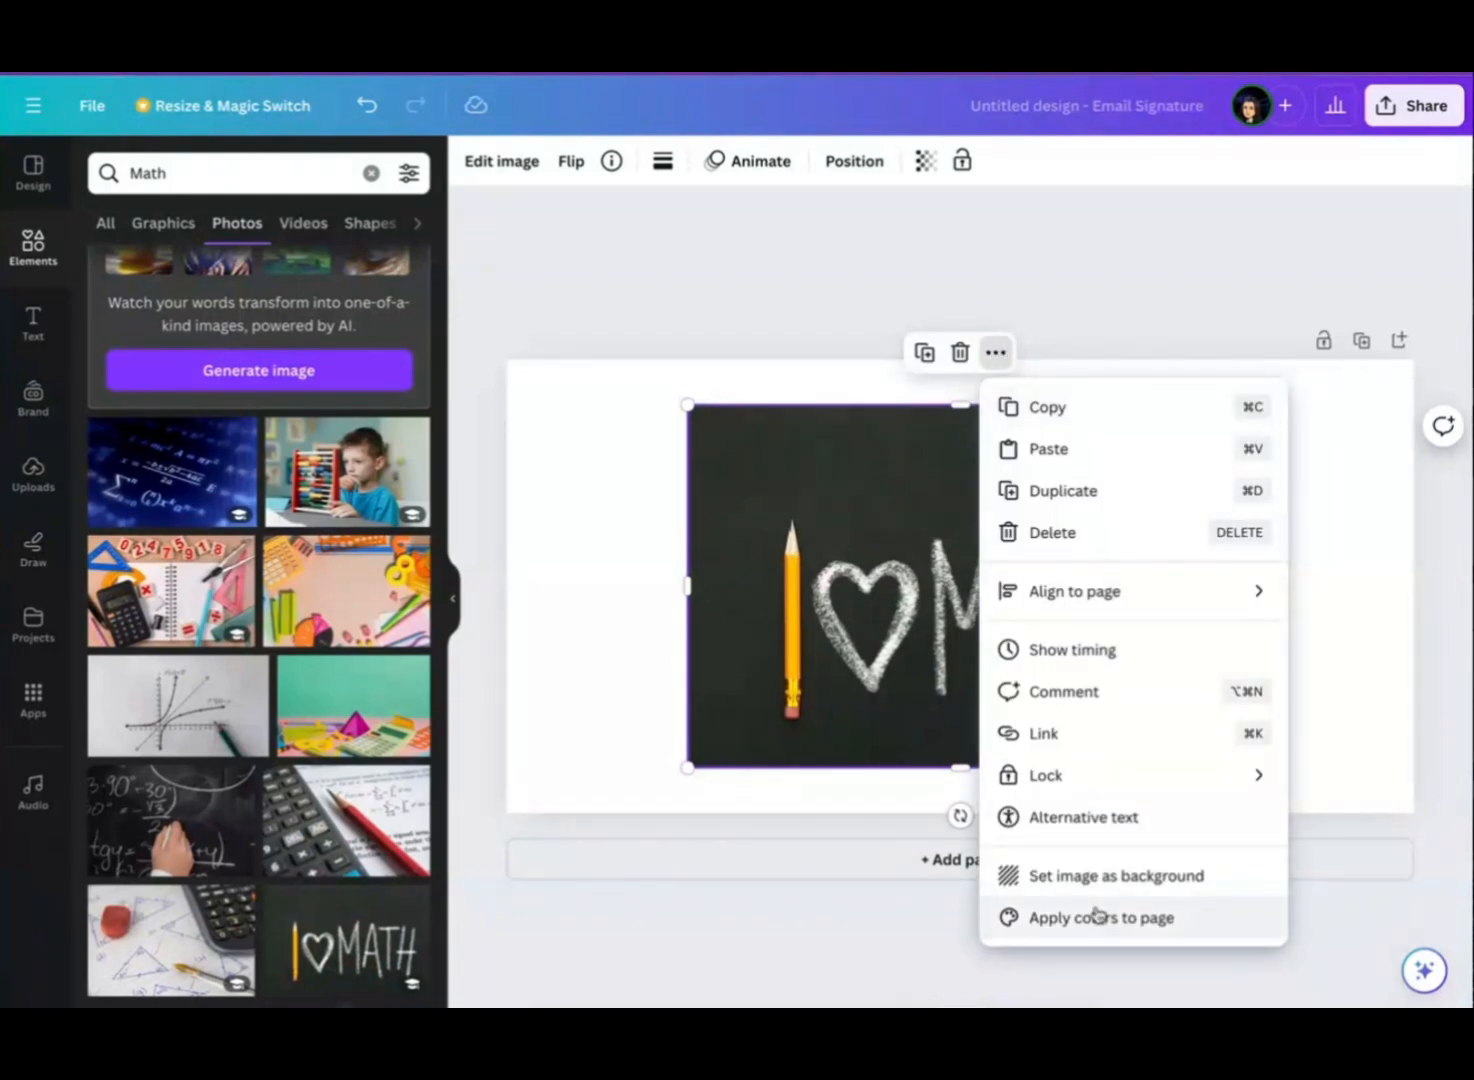
click(1086, 878)
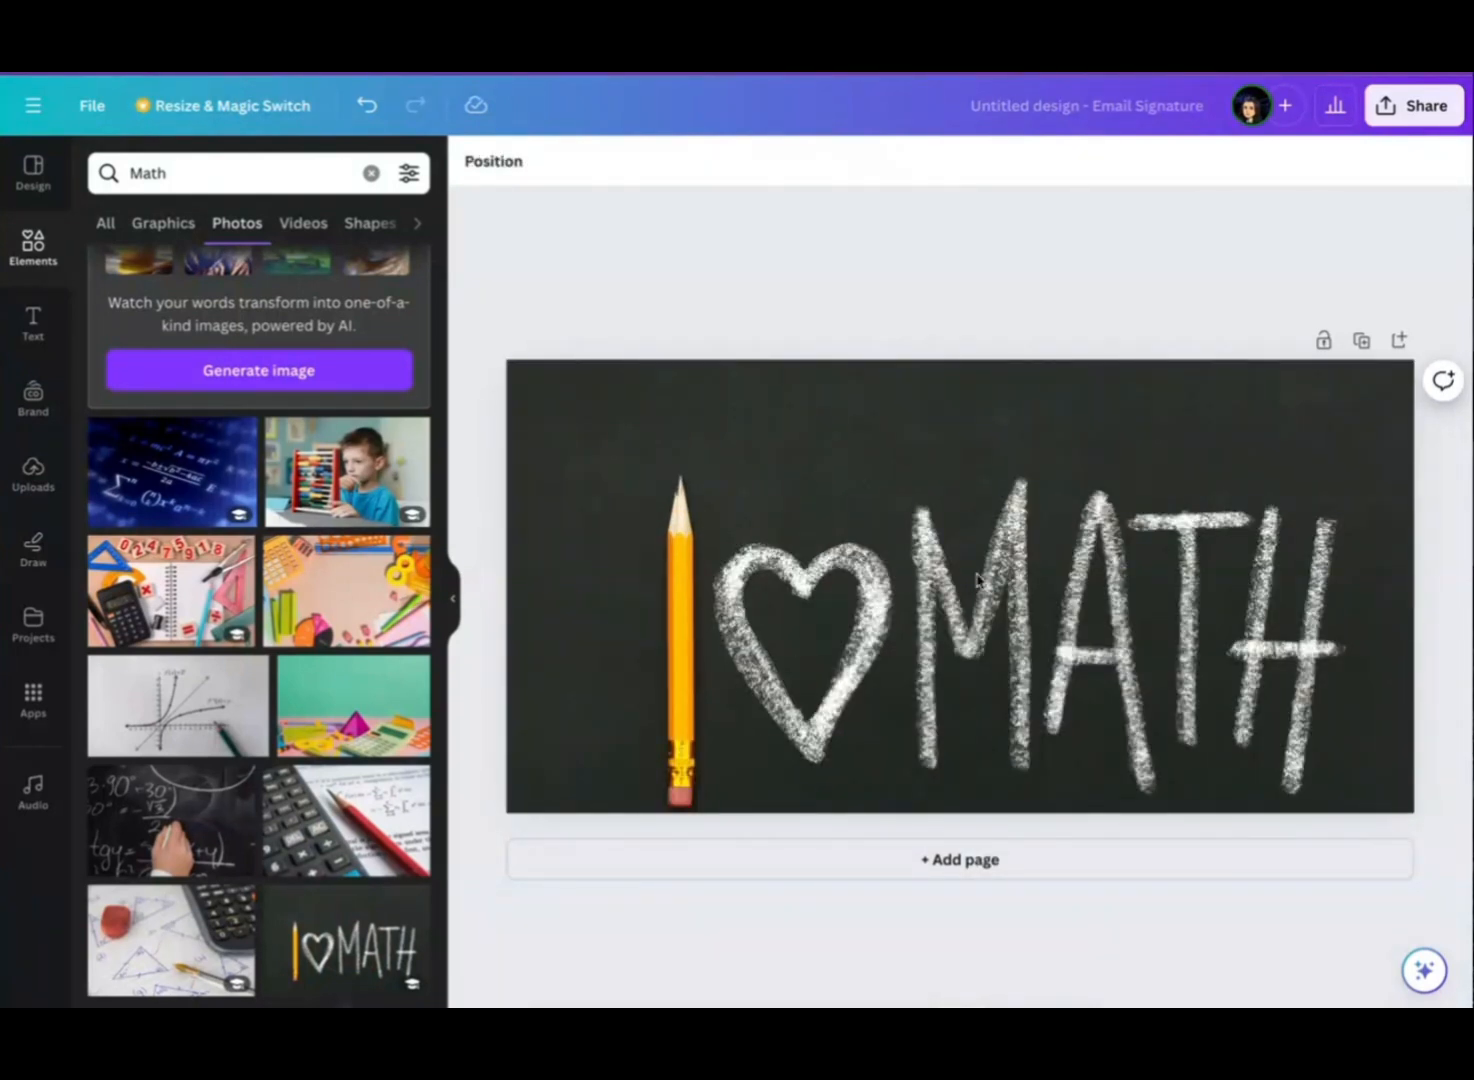
- Set the background photo's transparency to 20 and deselect the photo
click(979, 570)
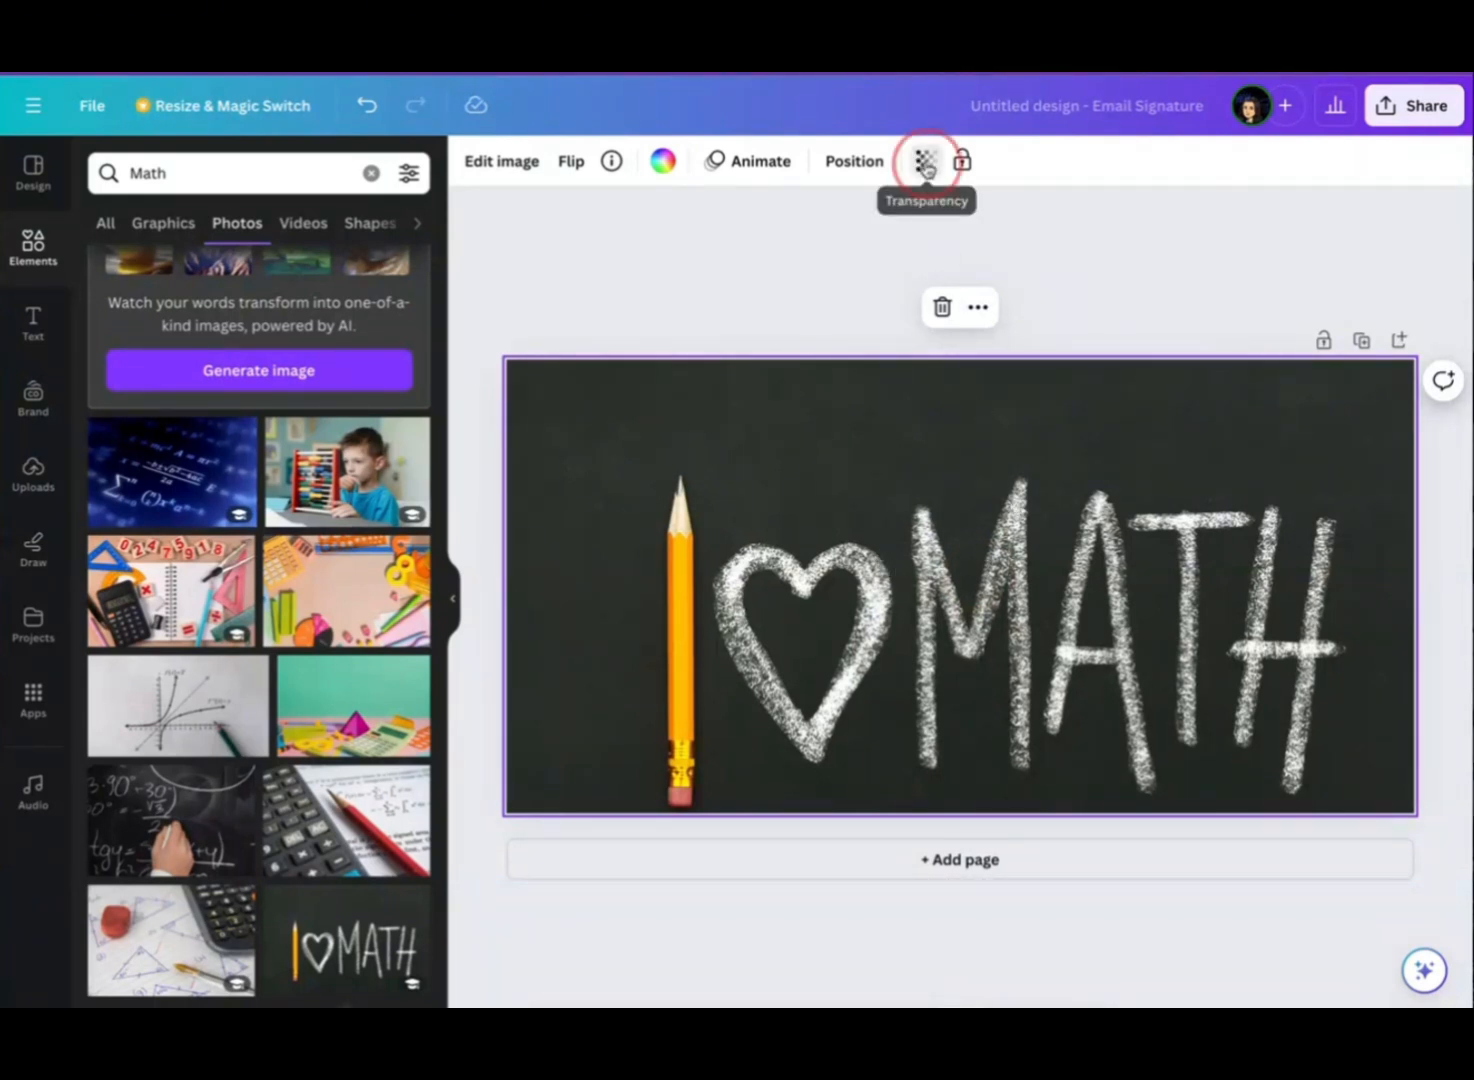
click(925, 161)
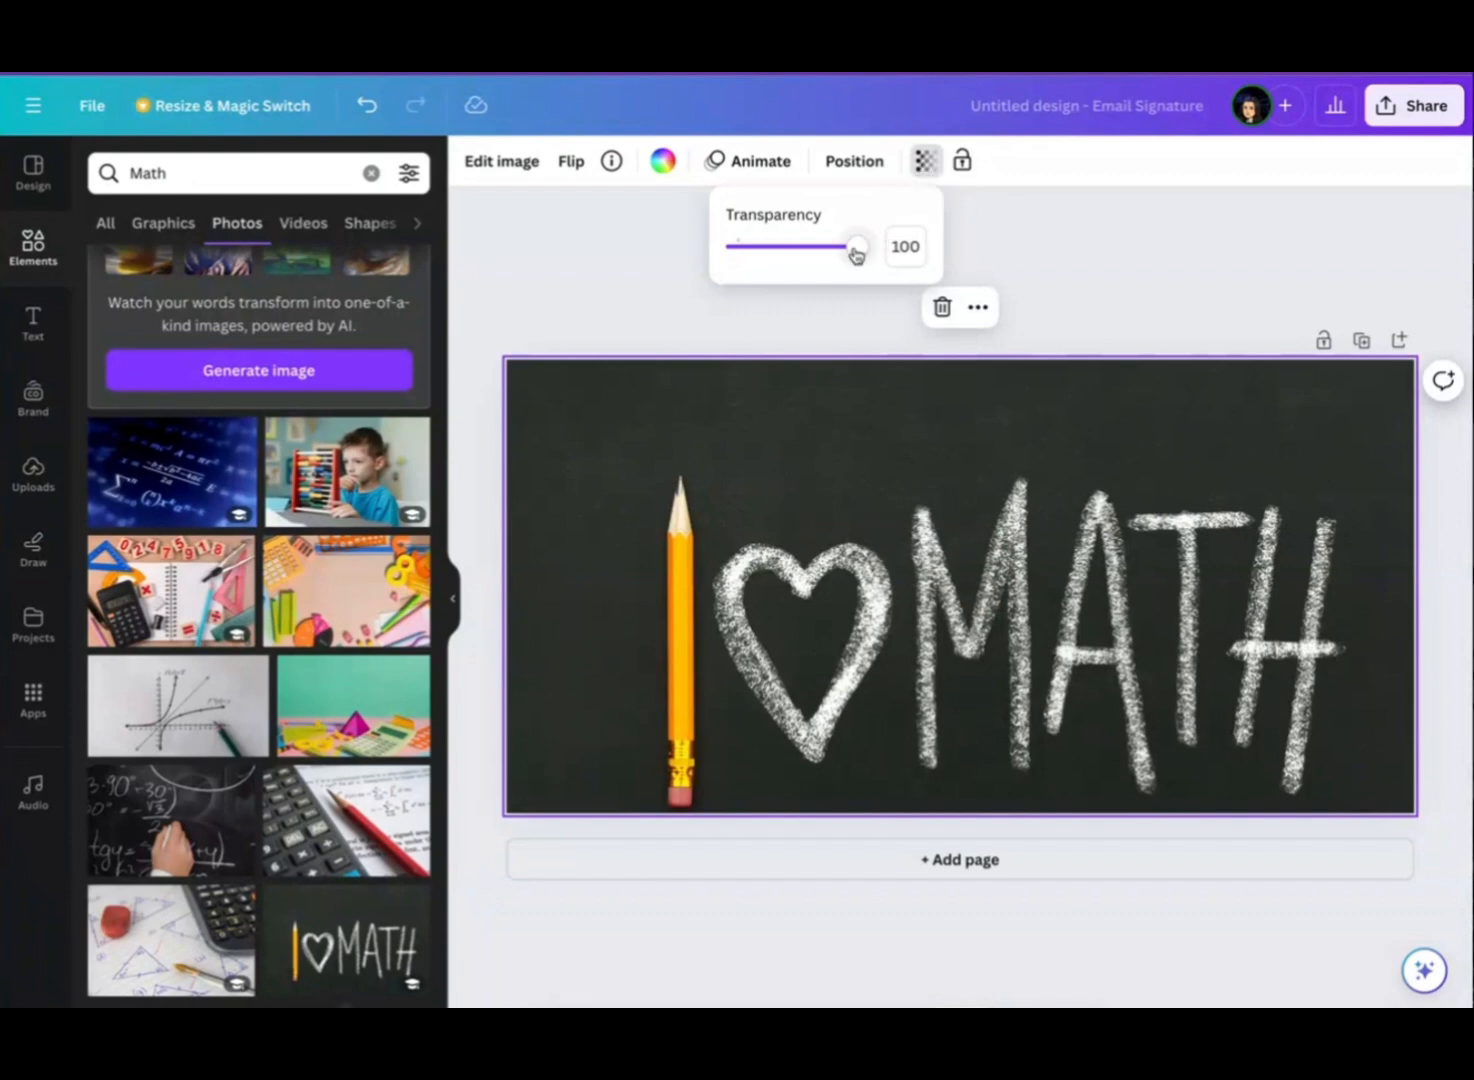
drag(856, 249, 761, 256)
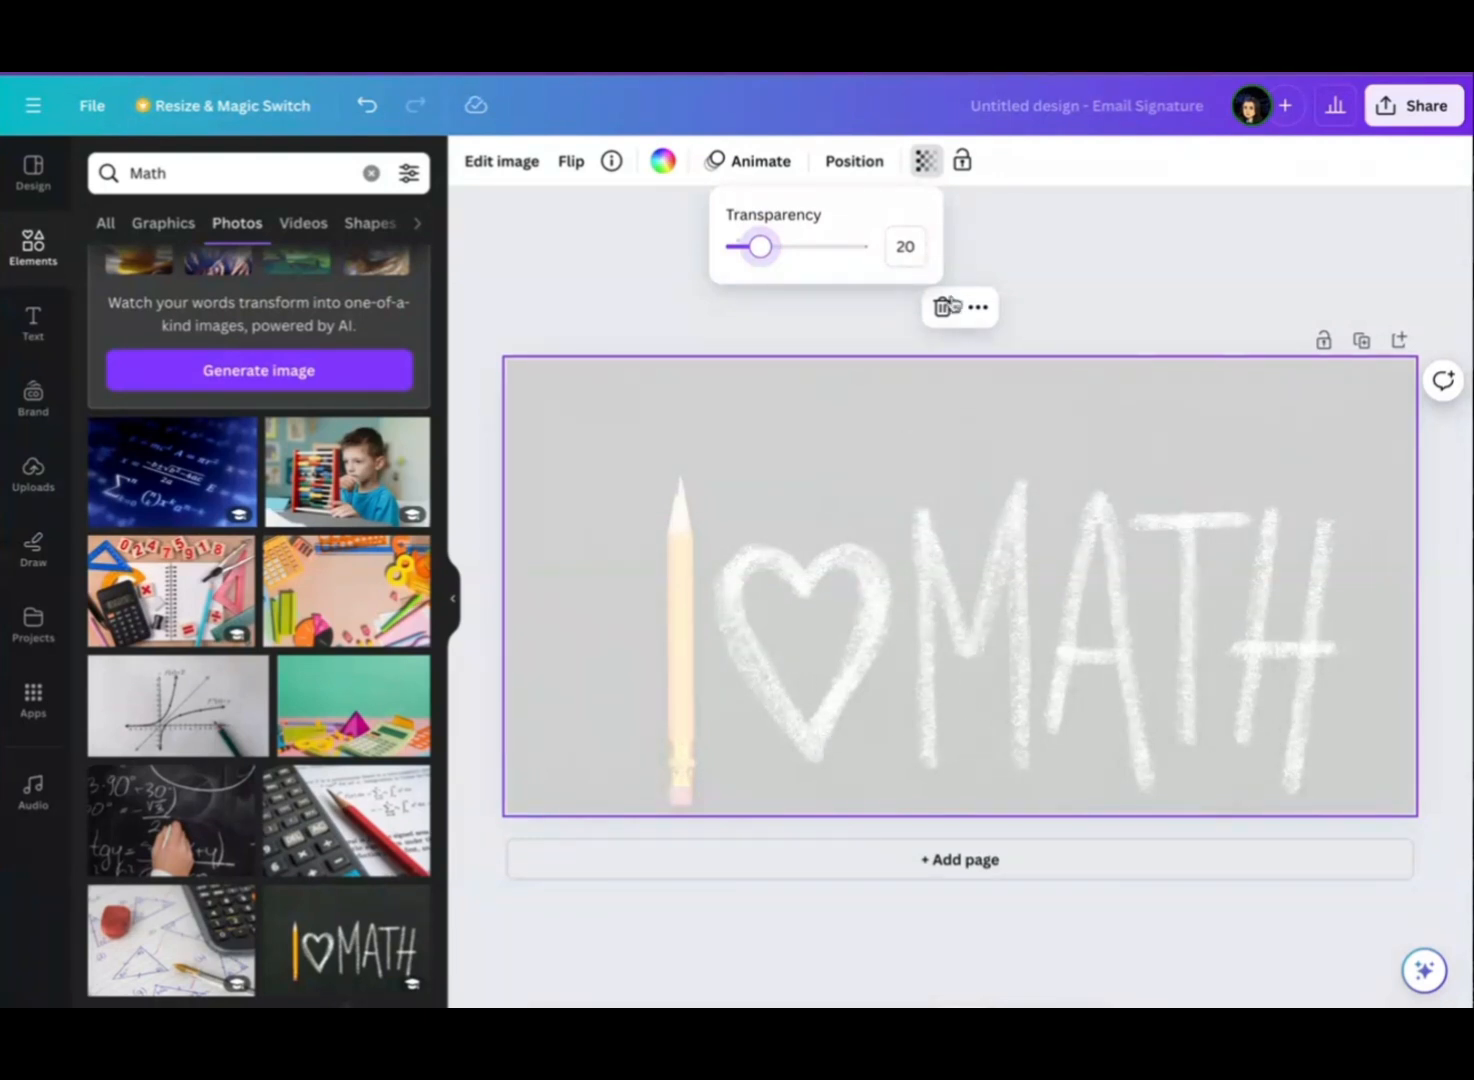
click(1158, 286)
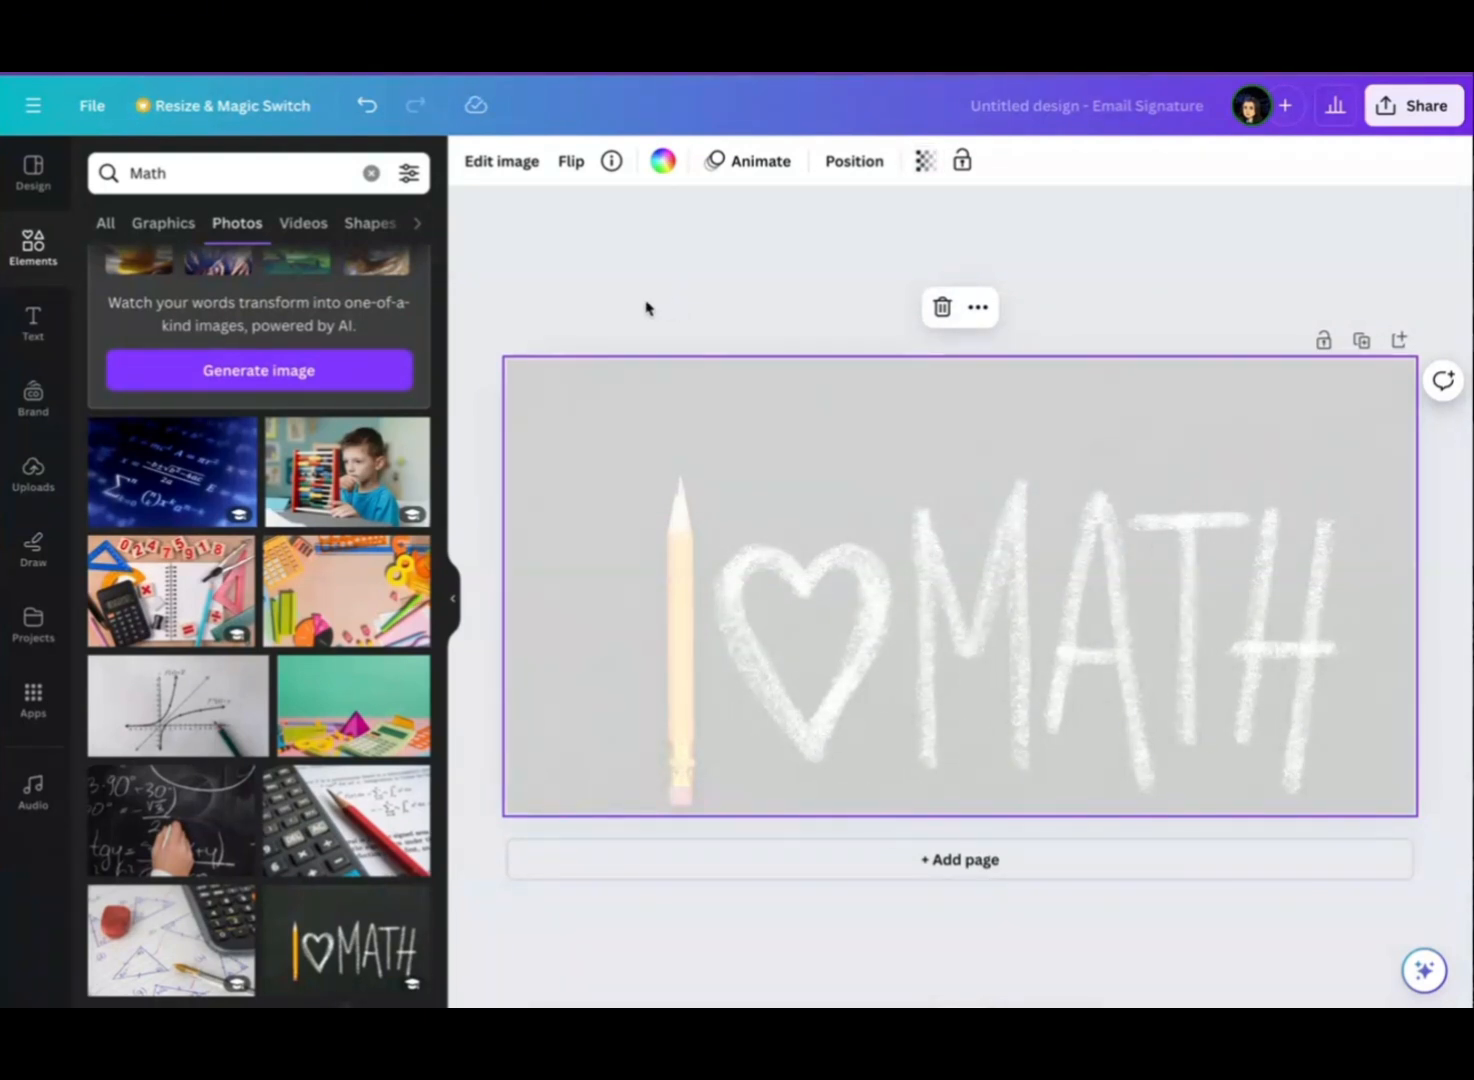
click(557, 331)
click(628, 447)
click(609, 262)
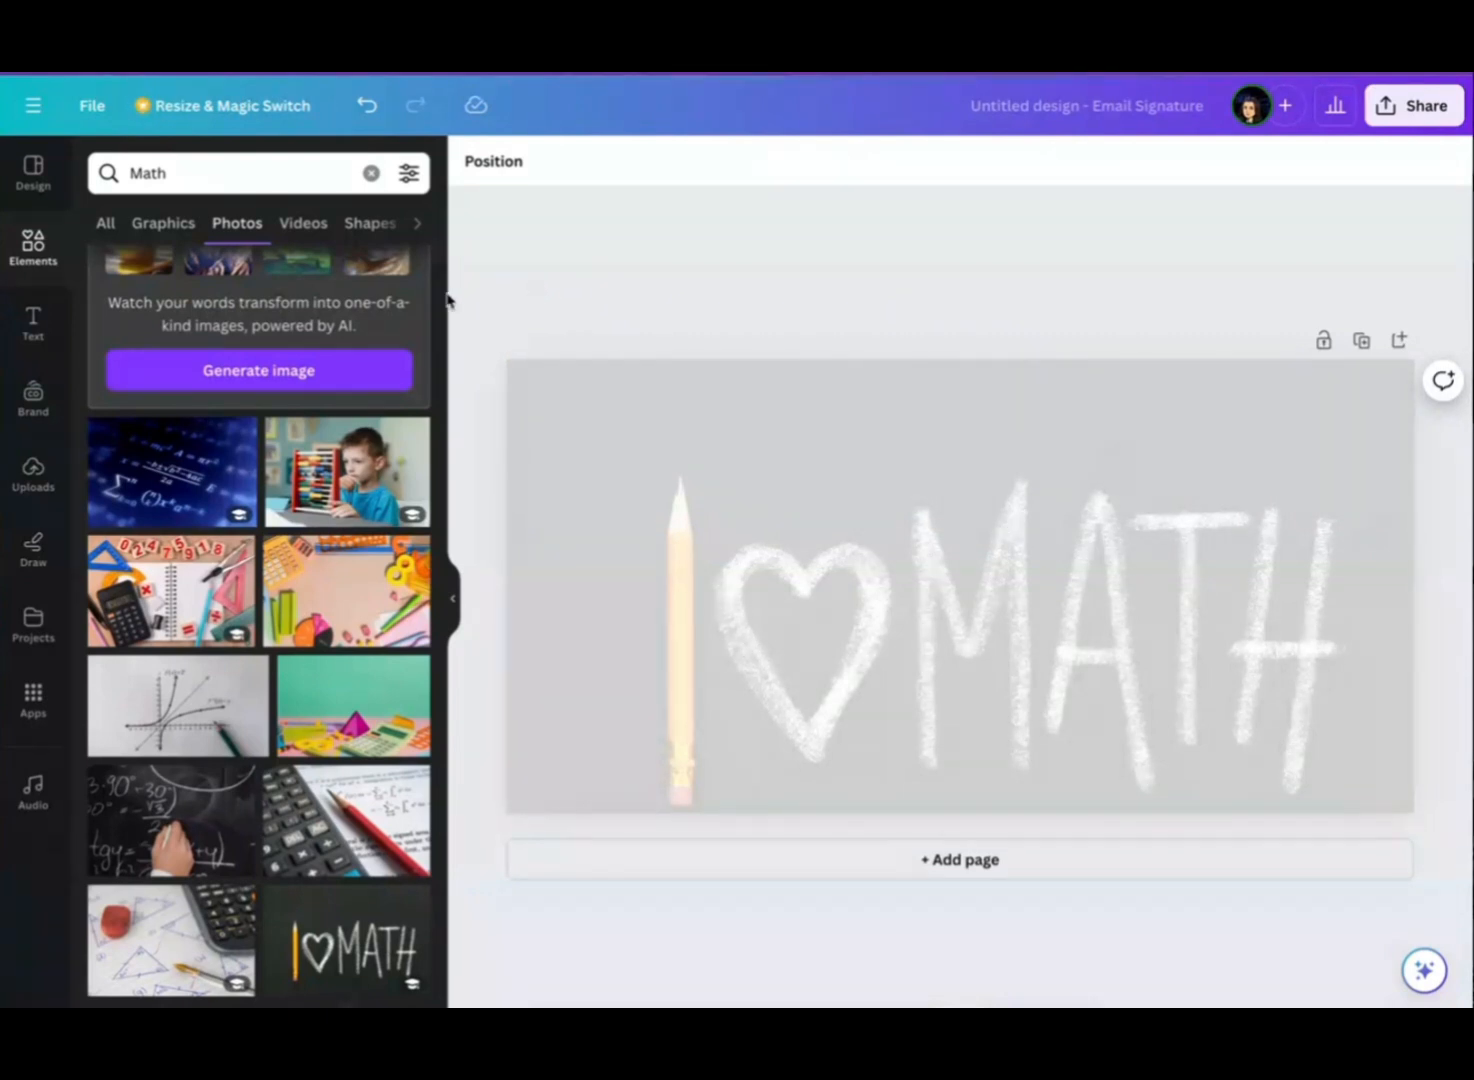
- Add a plain text box to the page and set its font to Apricots
click(34, 325)
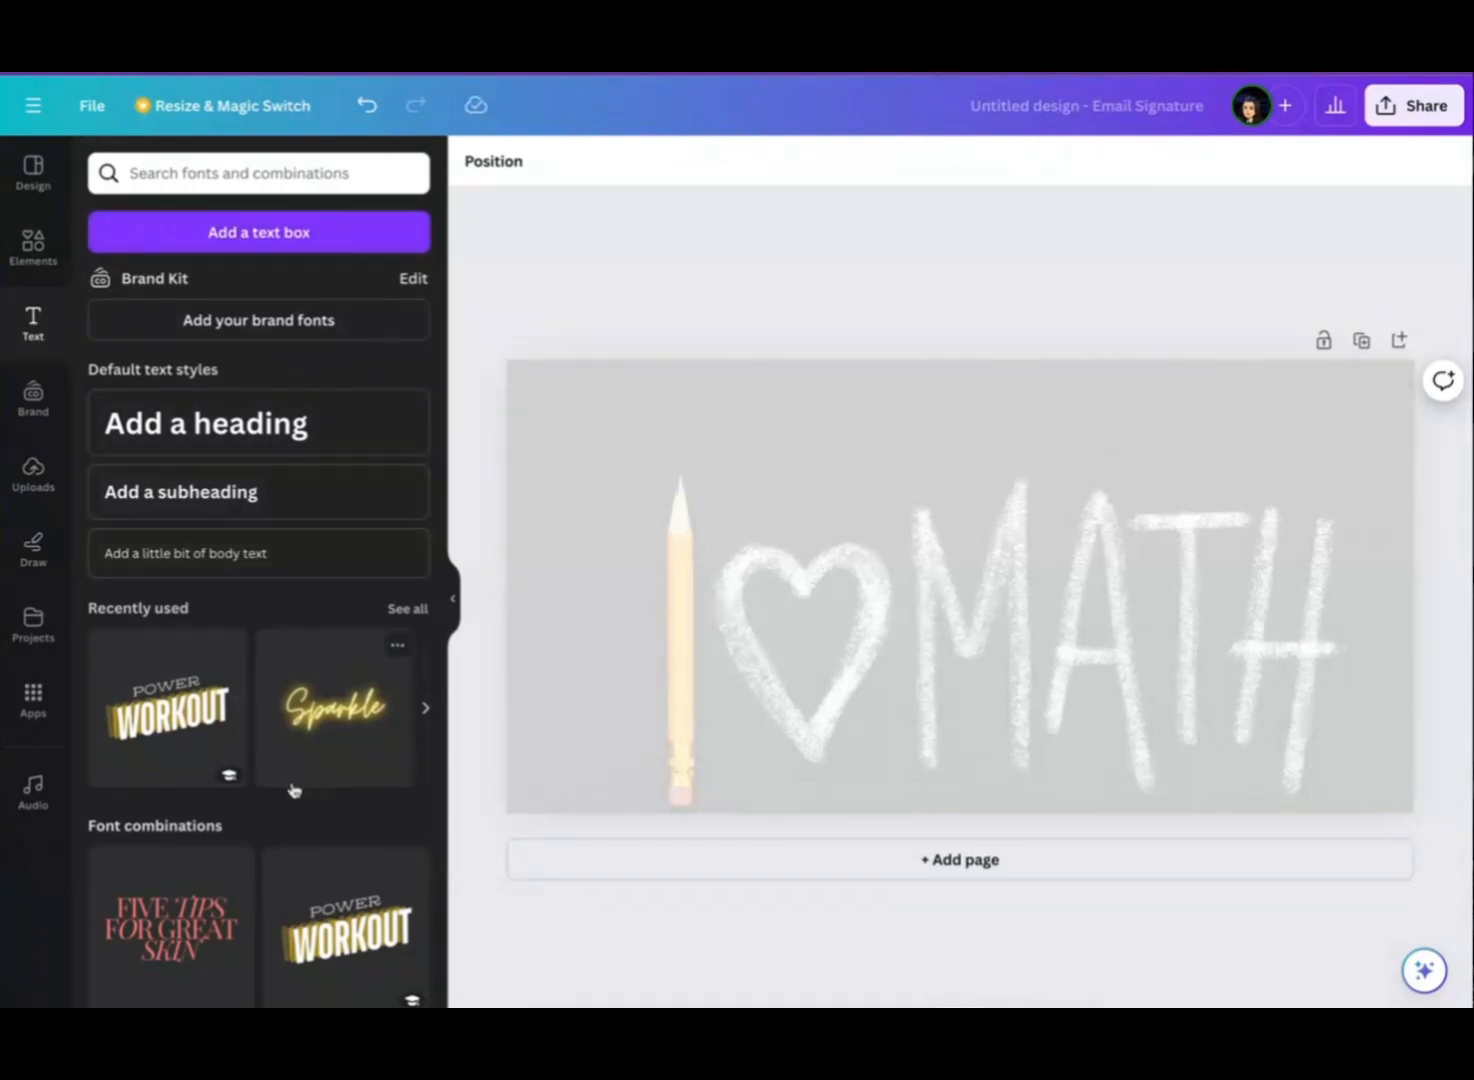
scroll(293, 790, down, 5)
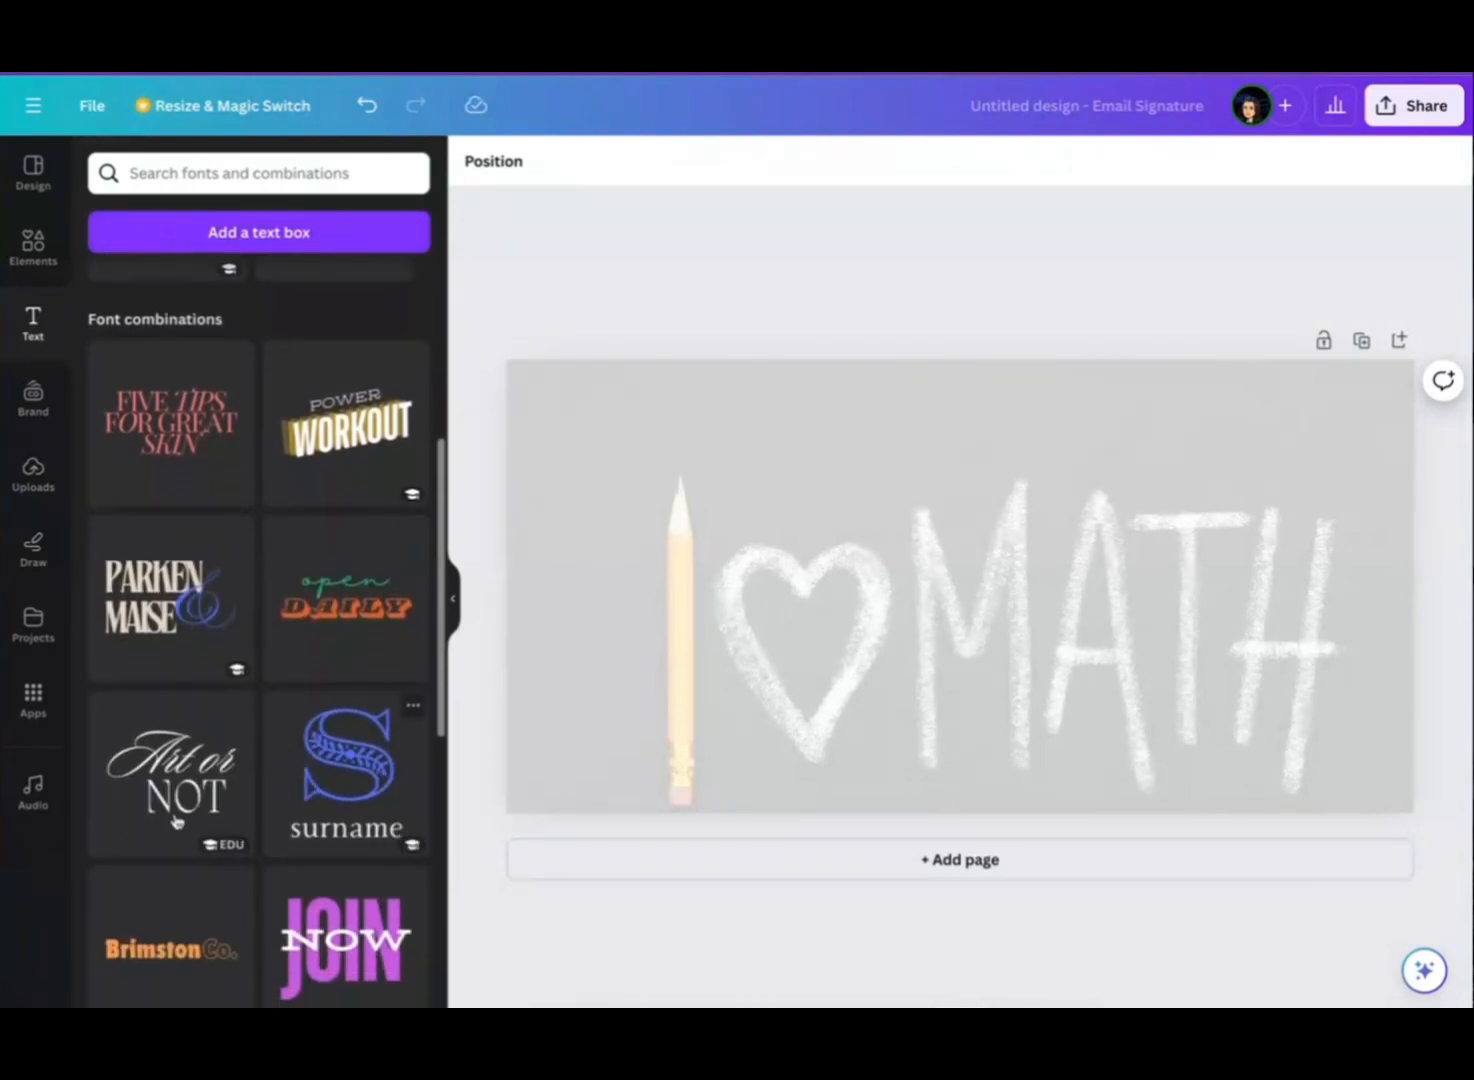
scroll(302, 945, down, 4)
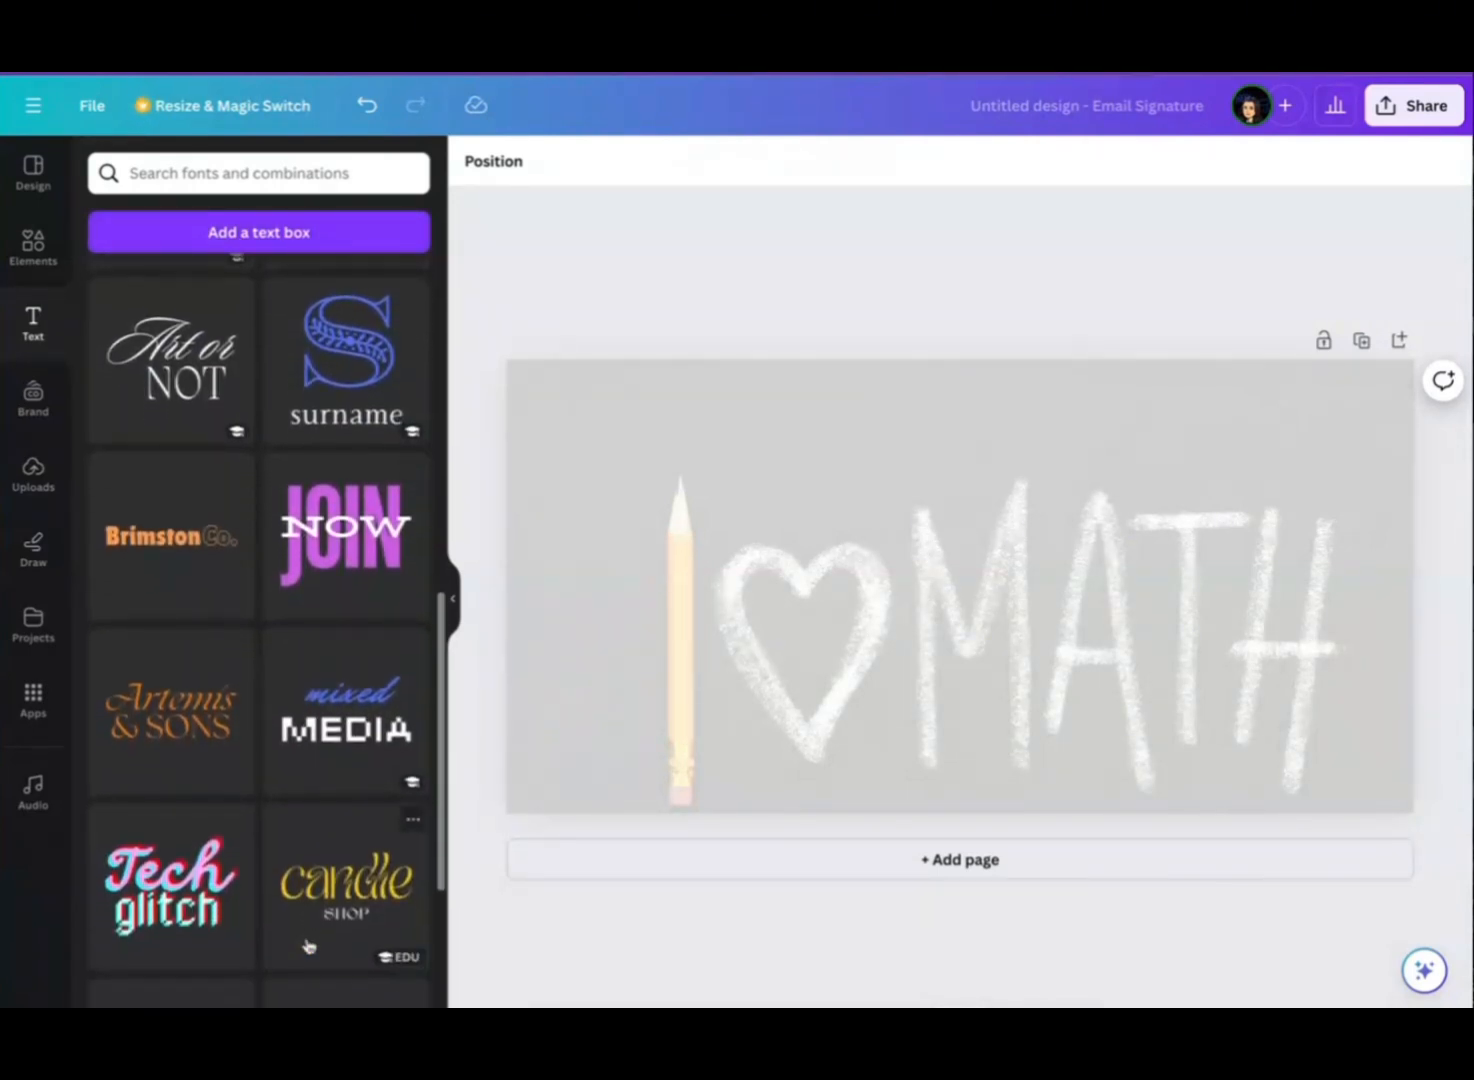
scroll(309, 900, down, 3)
scroll(325, 500, up, 12)
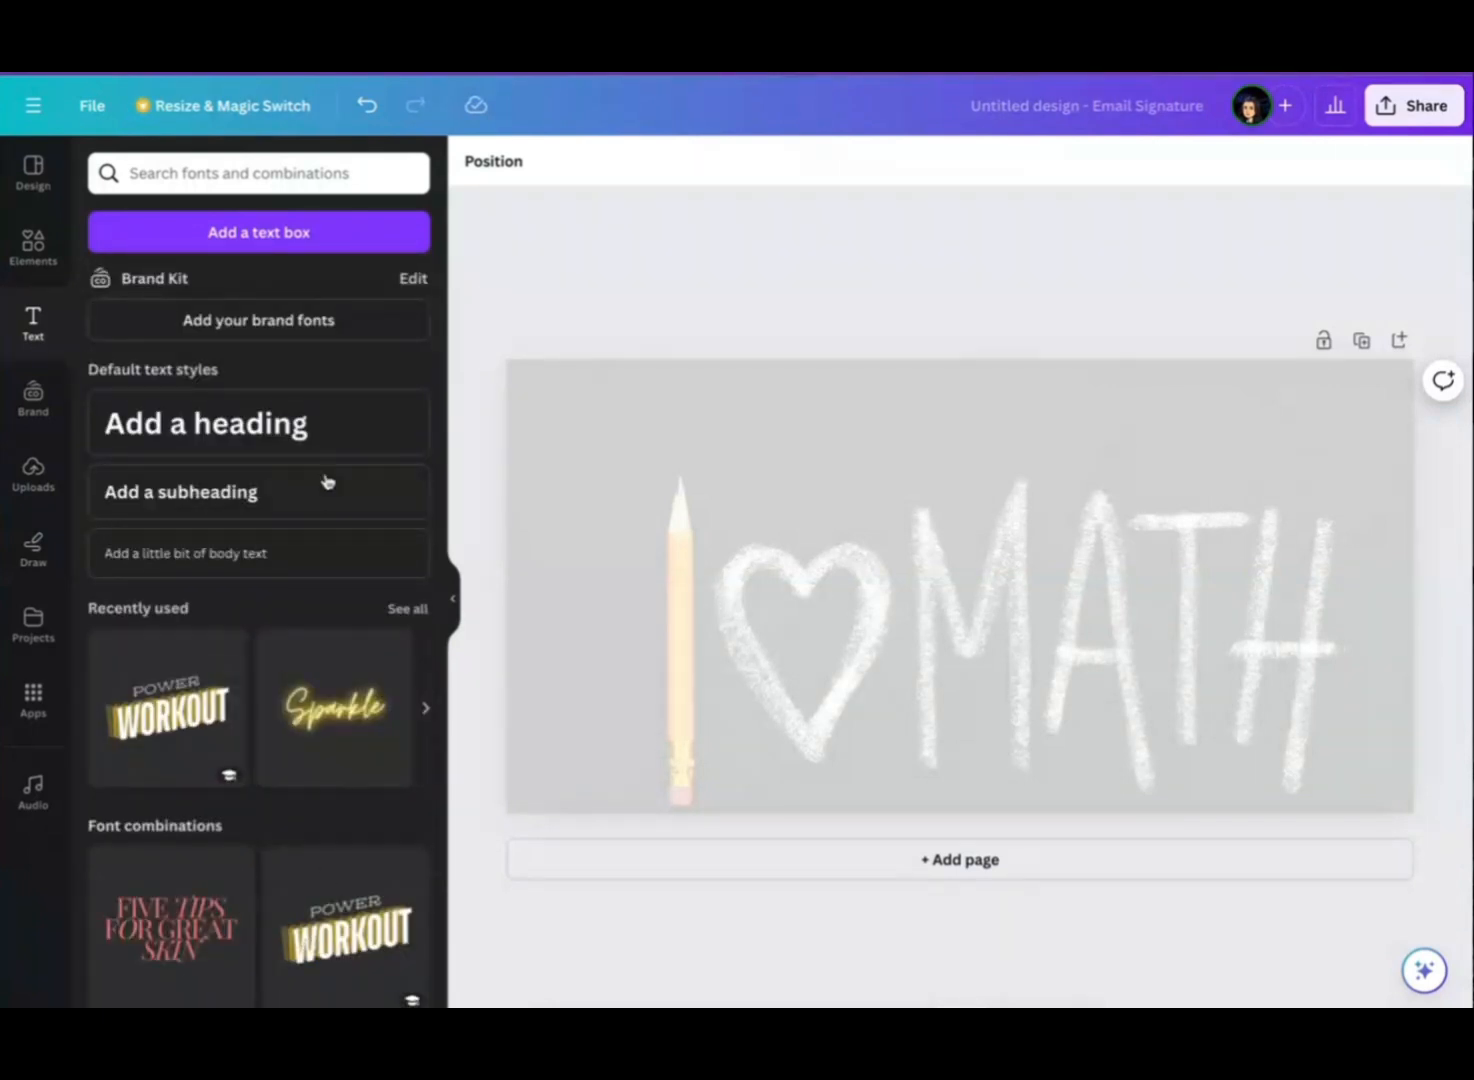
click(735, 430)
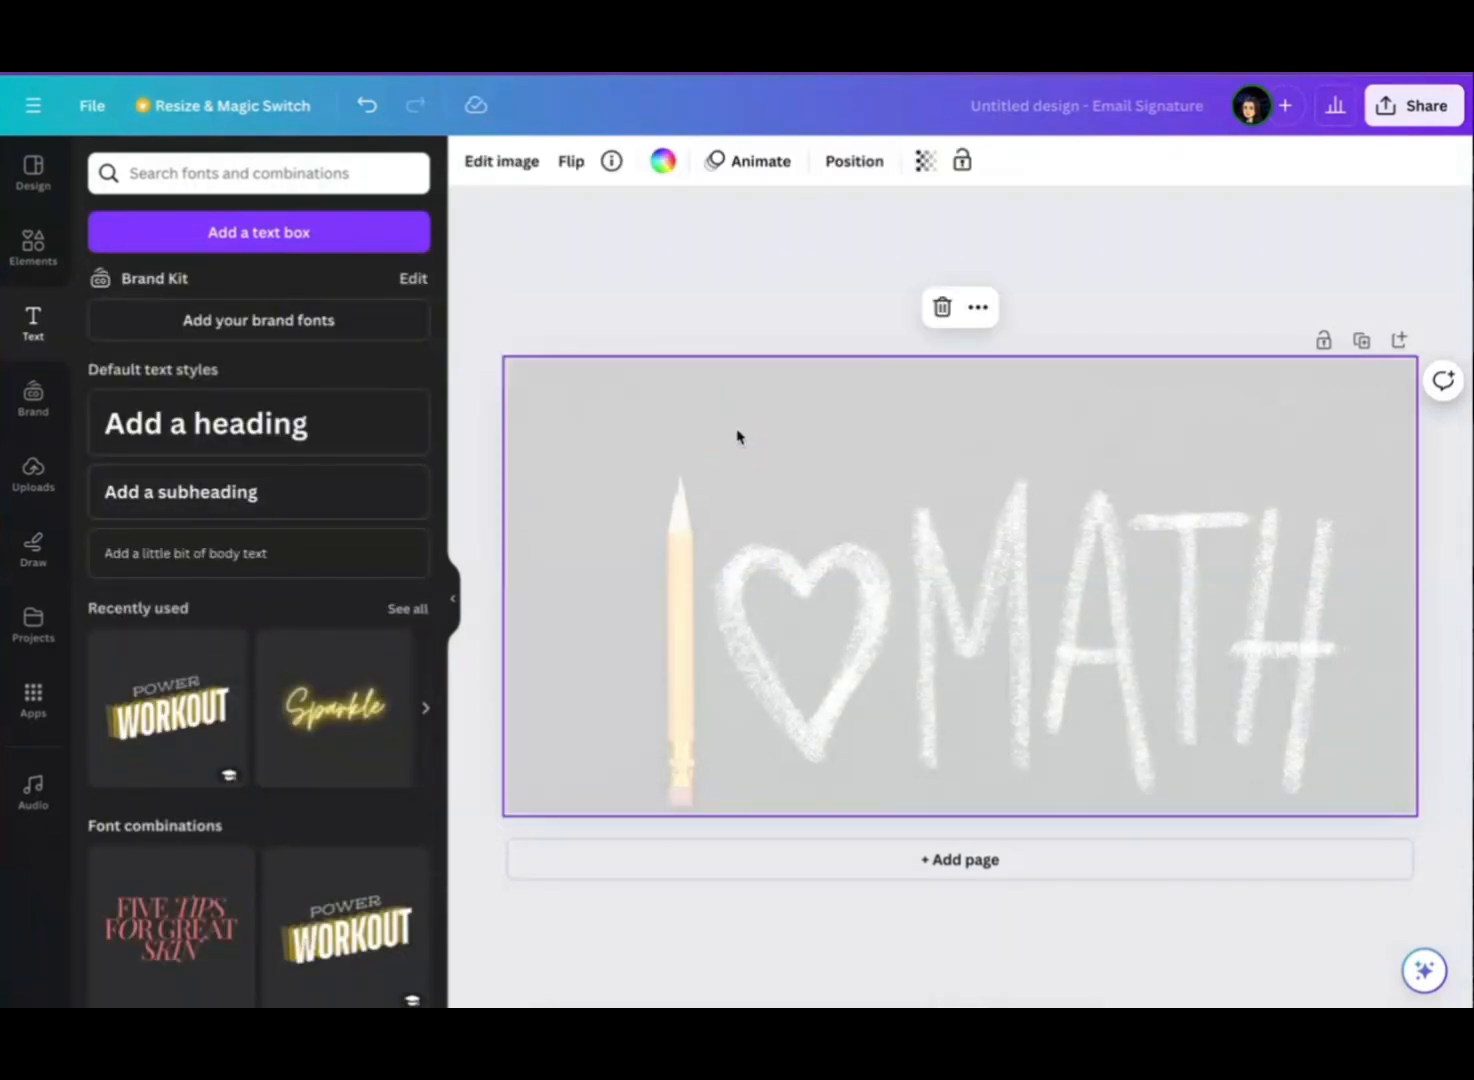
click(258, 238)
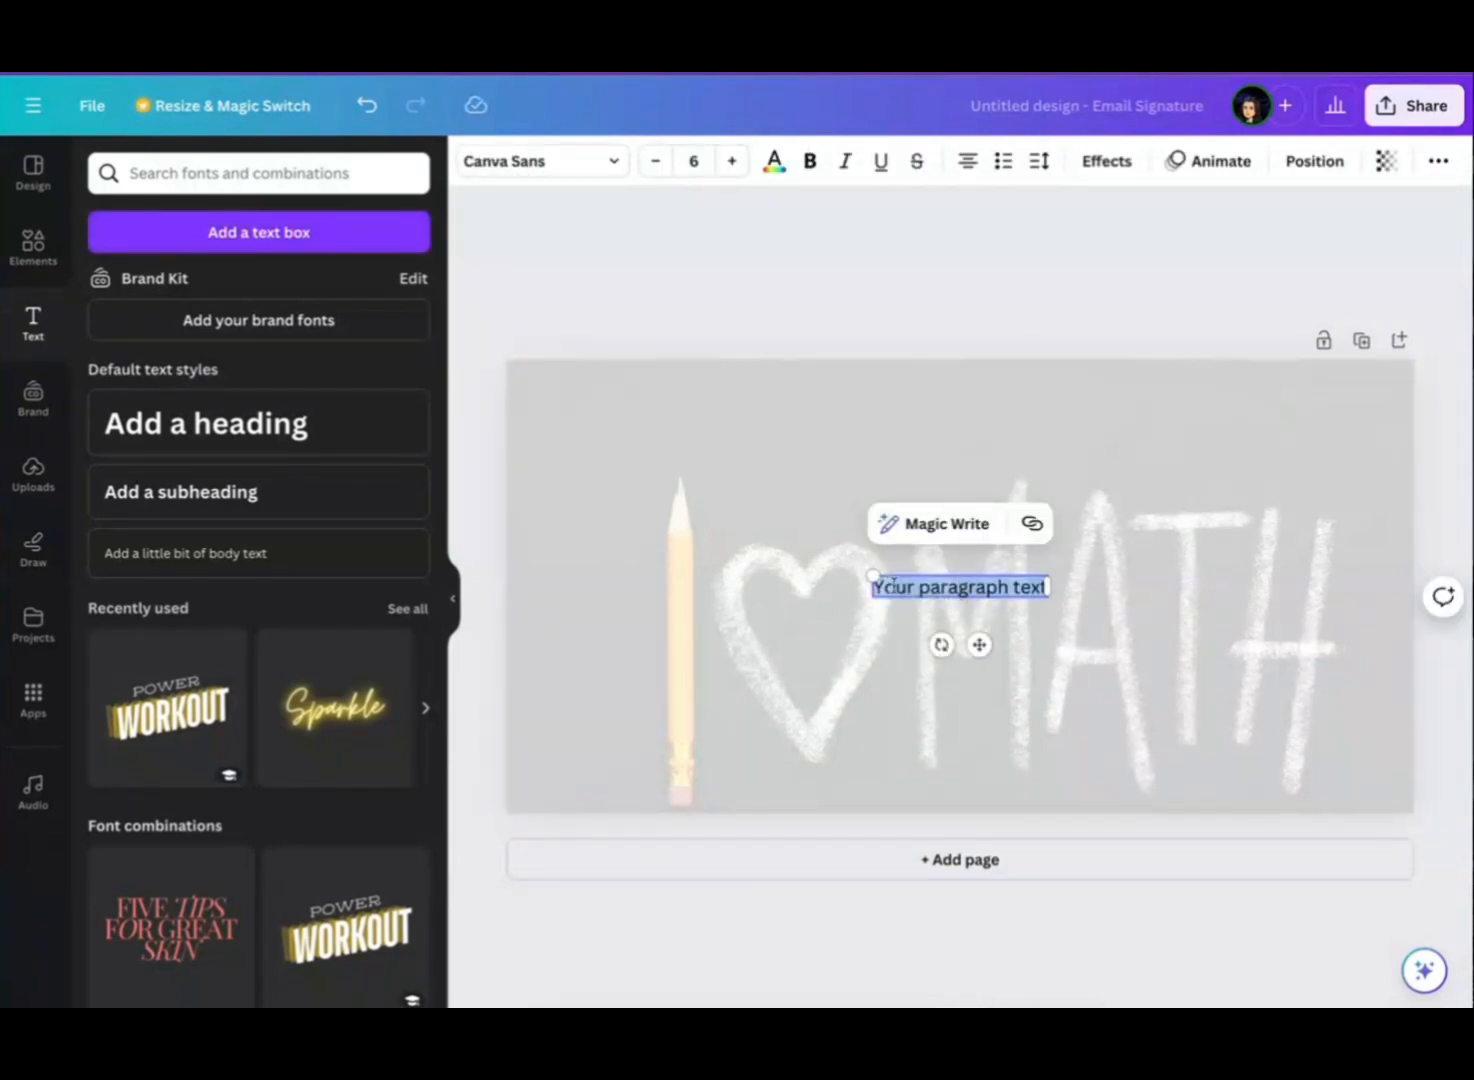
click(610, 165)
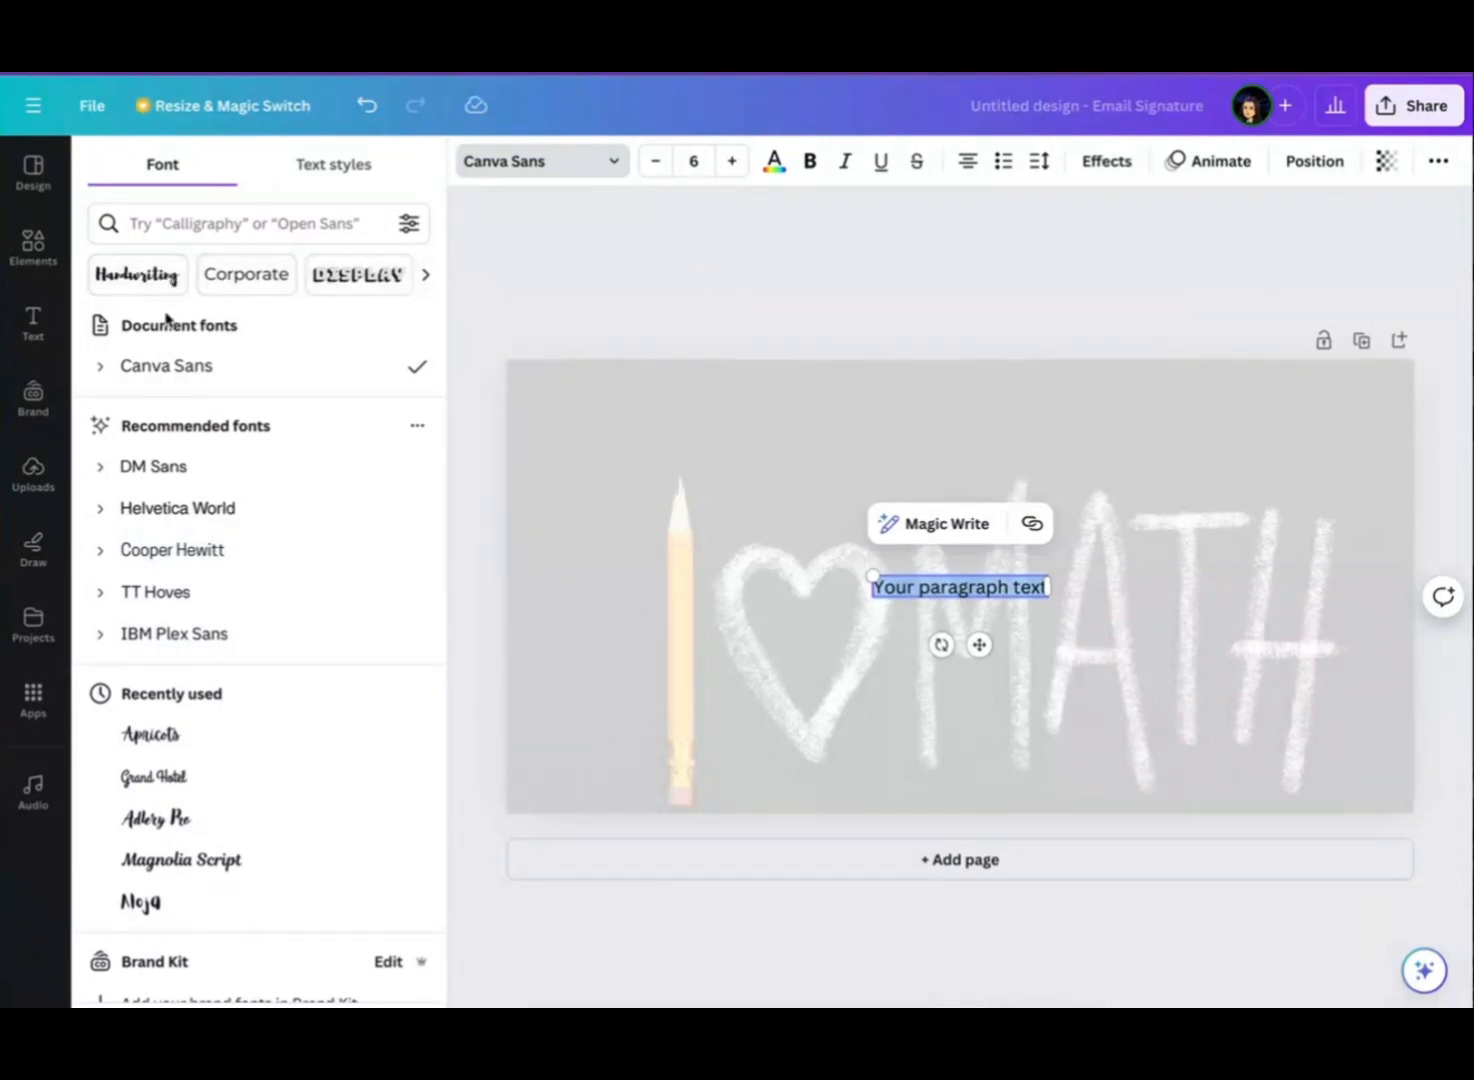
click(174, 744)
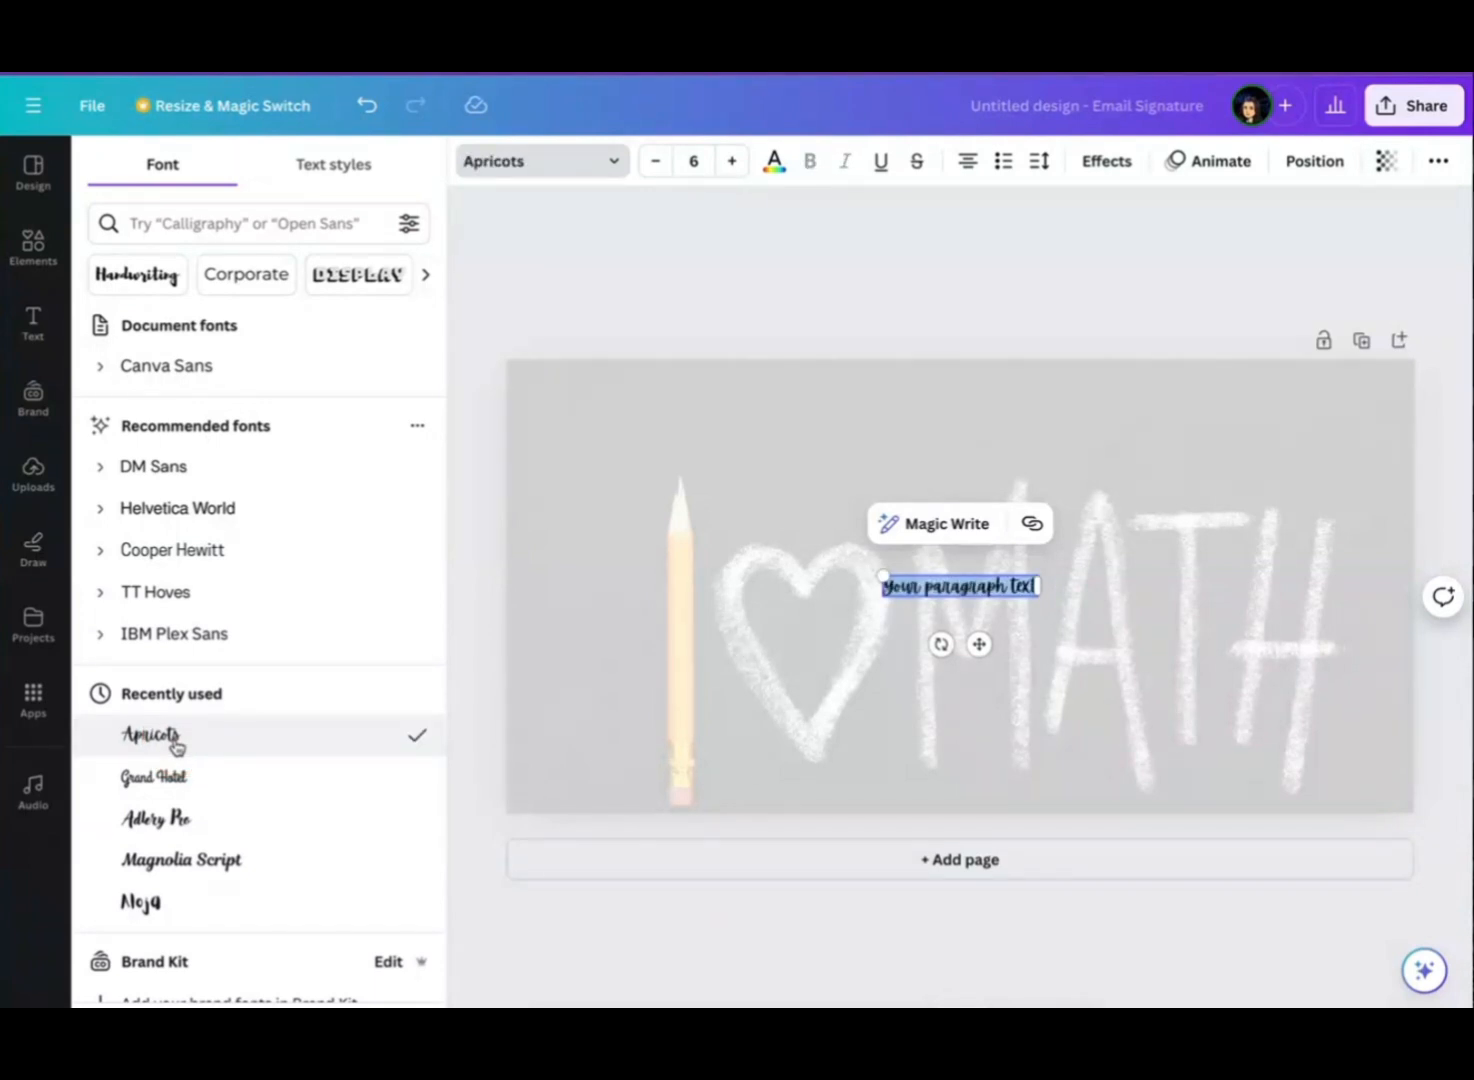
- Replace the placeholder text in the new text box with the teacher's title and surname
key(BackSpace)
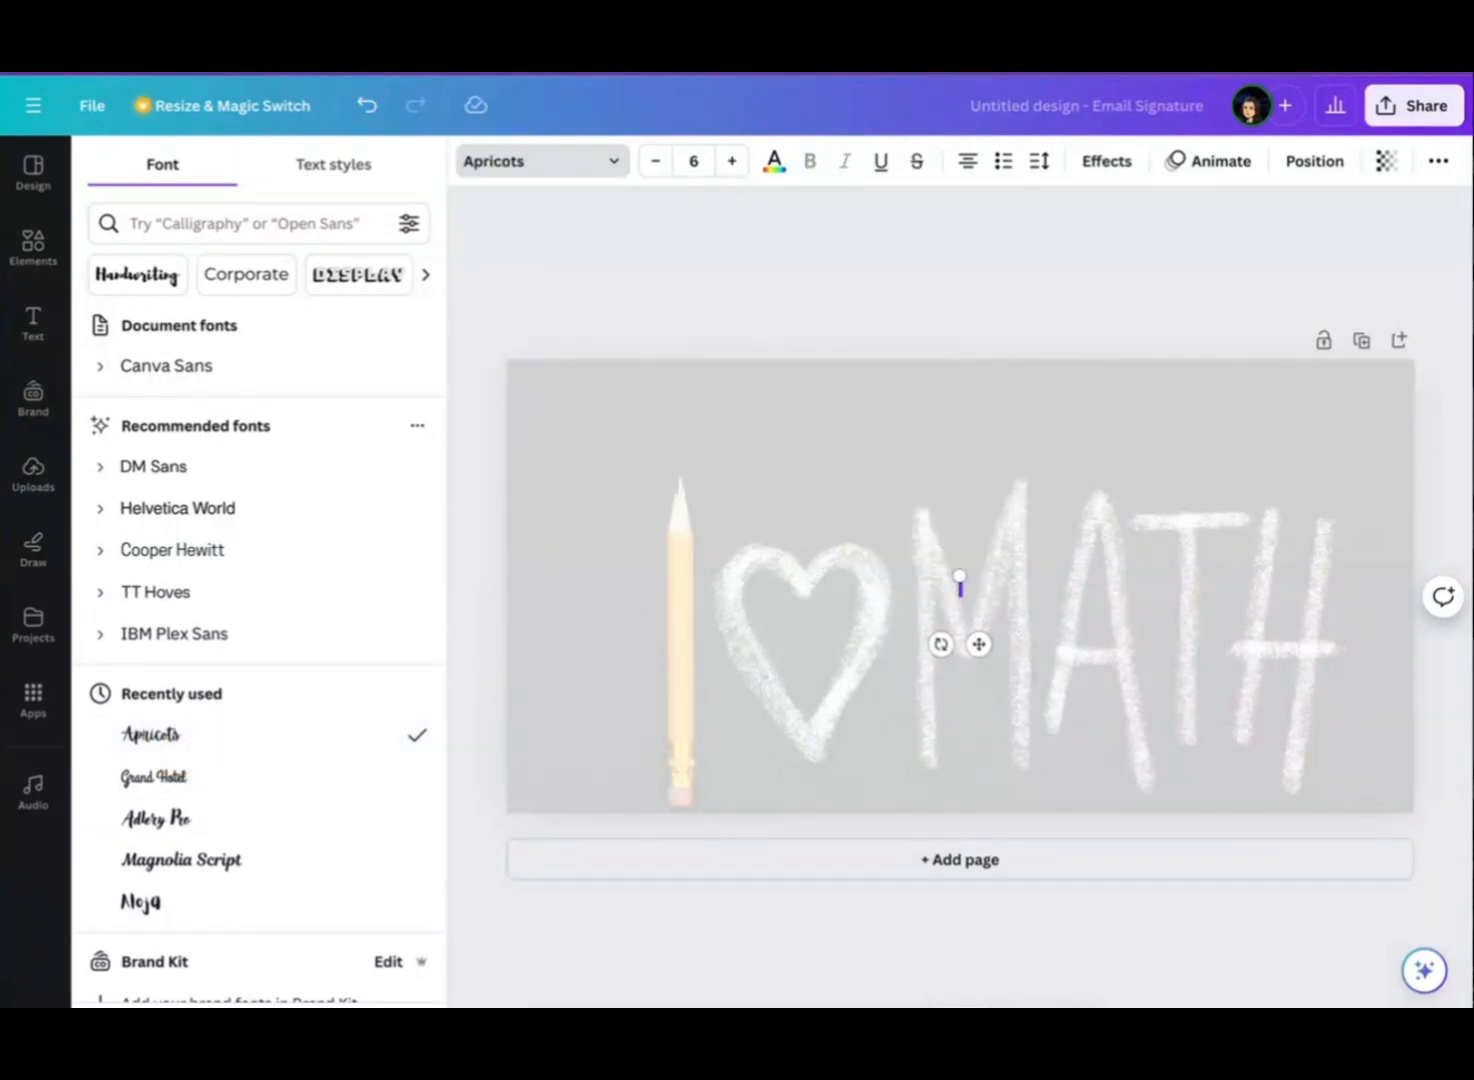
text(Mrs. Kip)
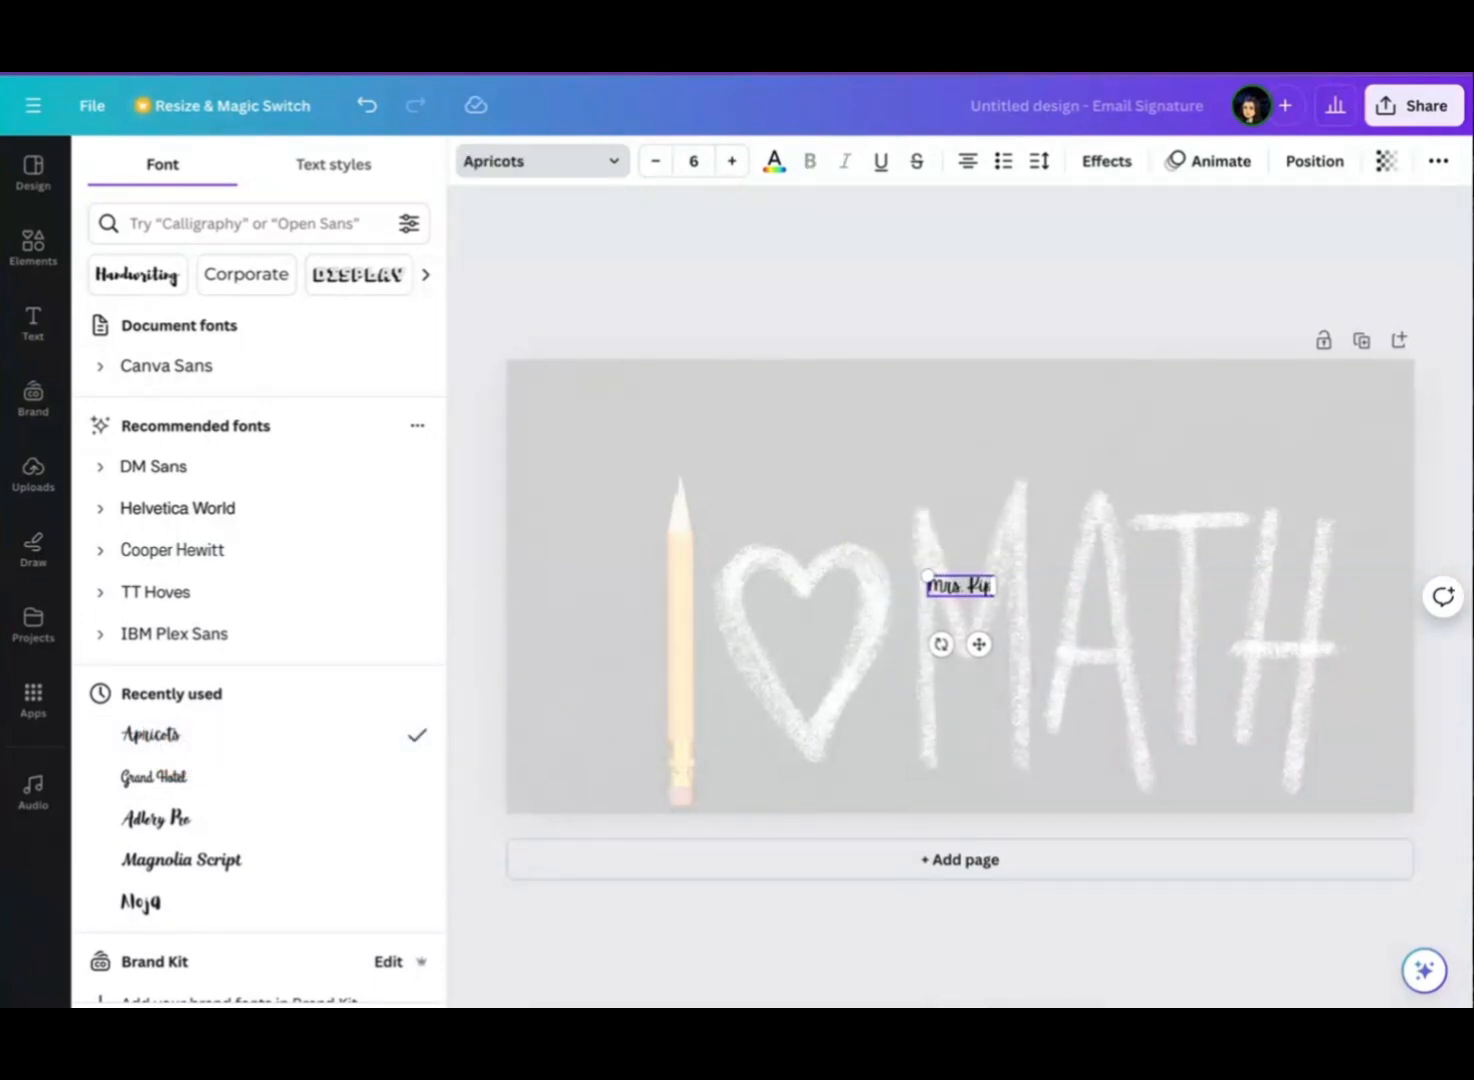
text(pes)
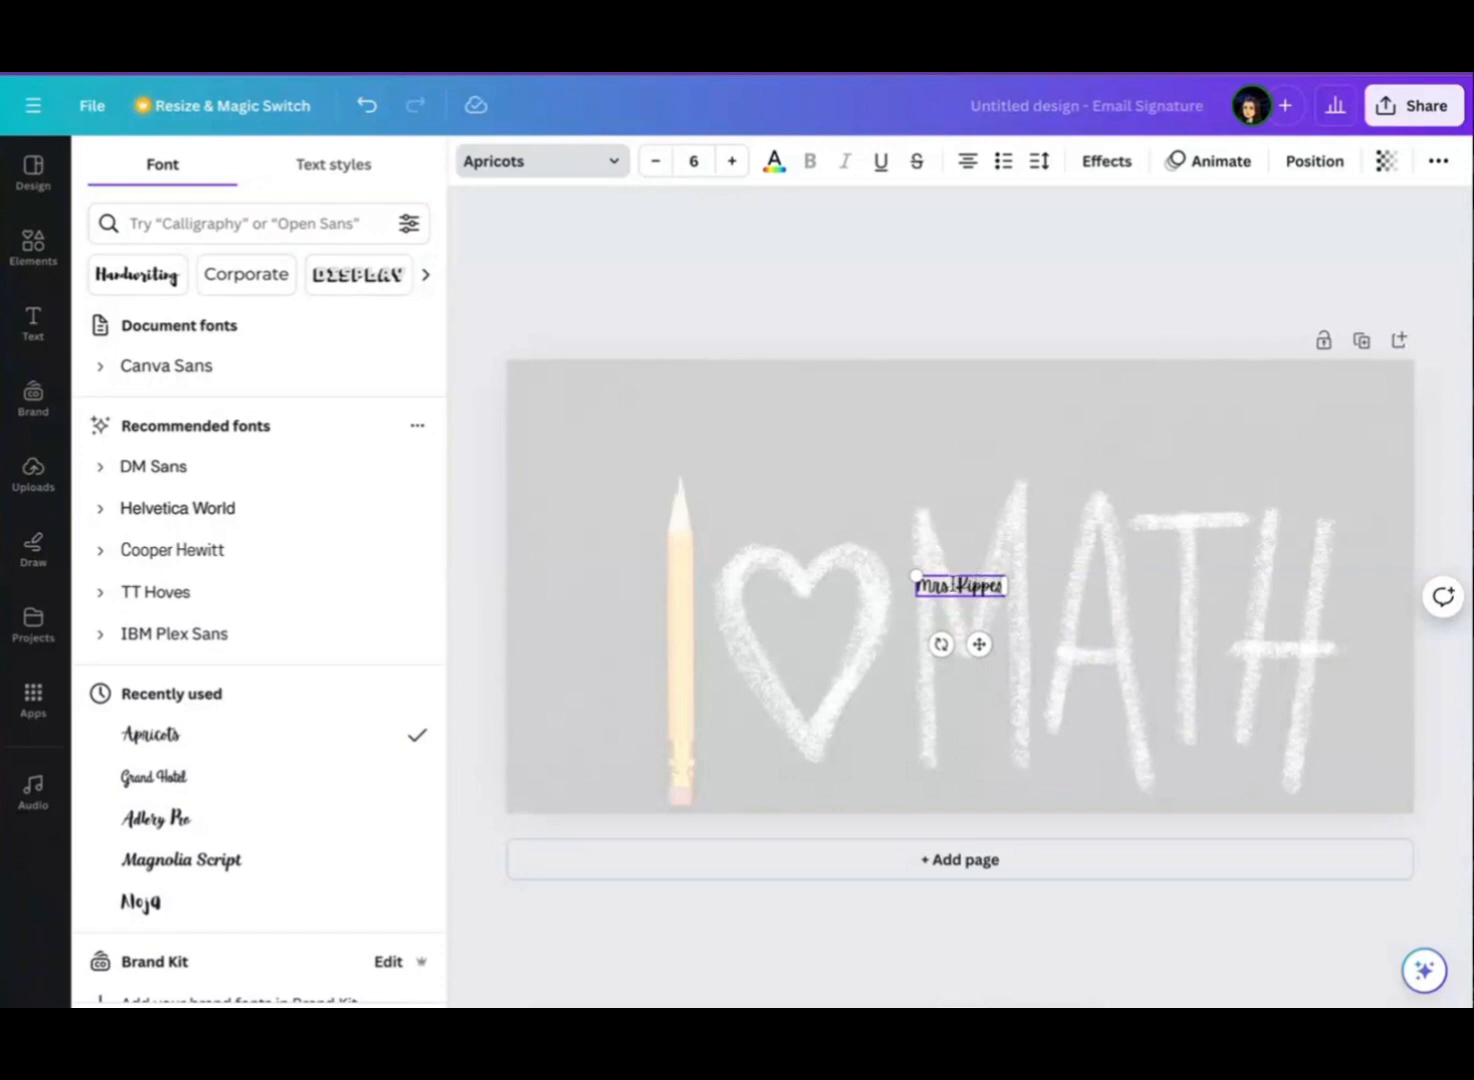
- Increase the font size of the teacher's name to 45
click(732, 163)
click(732, 163)
click(732, 163)
click(732, 163)
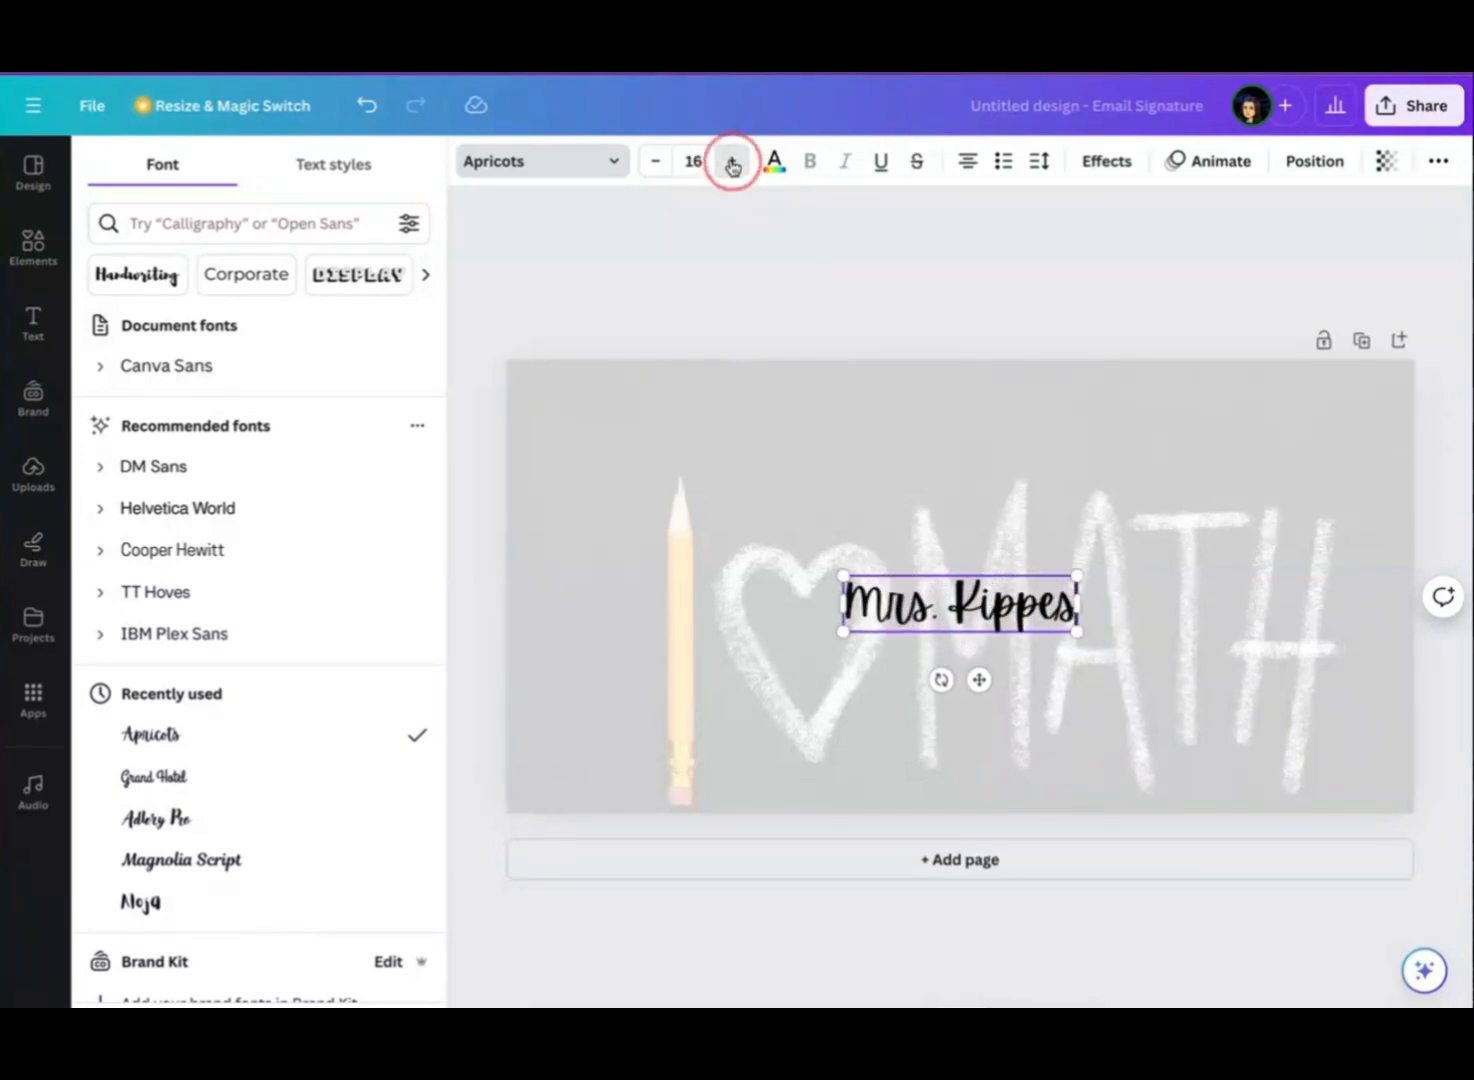
click(732, 163)
click(732, 163)
click(732, 163)
click(732, 163)
click(732, 163)
click(732, 163)
click(732, 163)
click(732, 163)
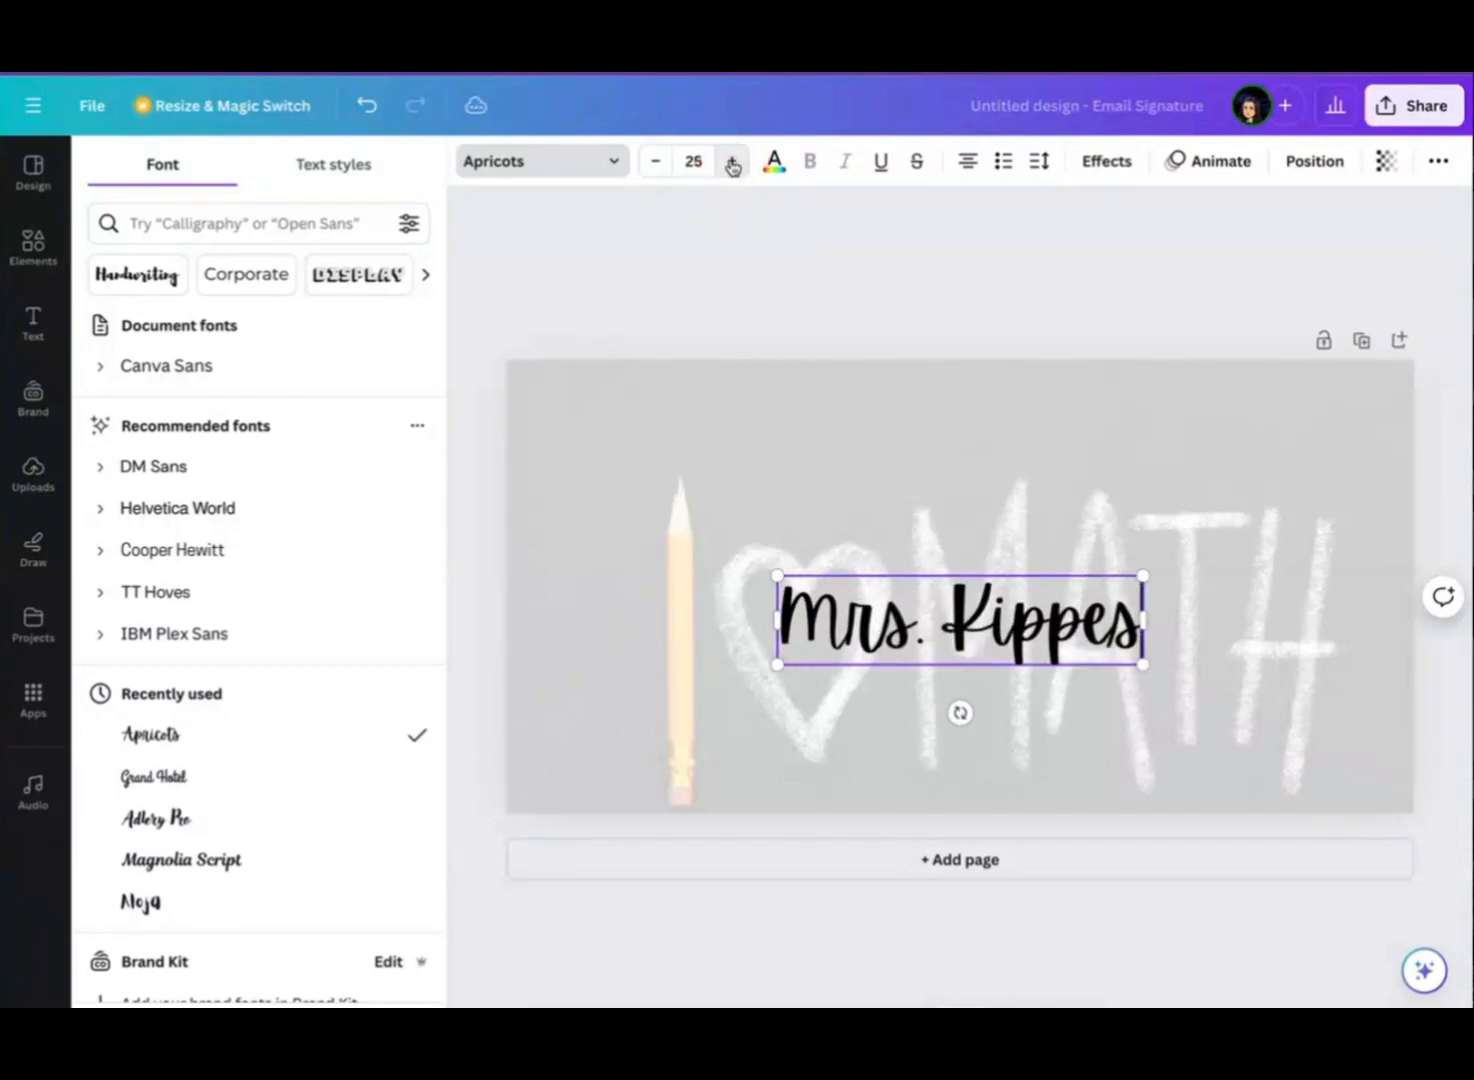
double_click(732, 163)
double_click(732, 163)
click(732, 163)
double_click(732, 163)
double_click(732, 163)
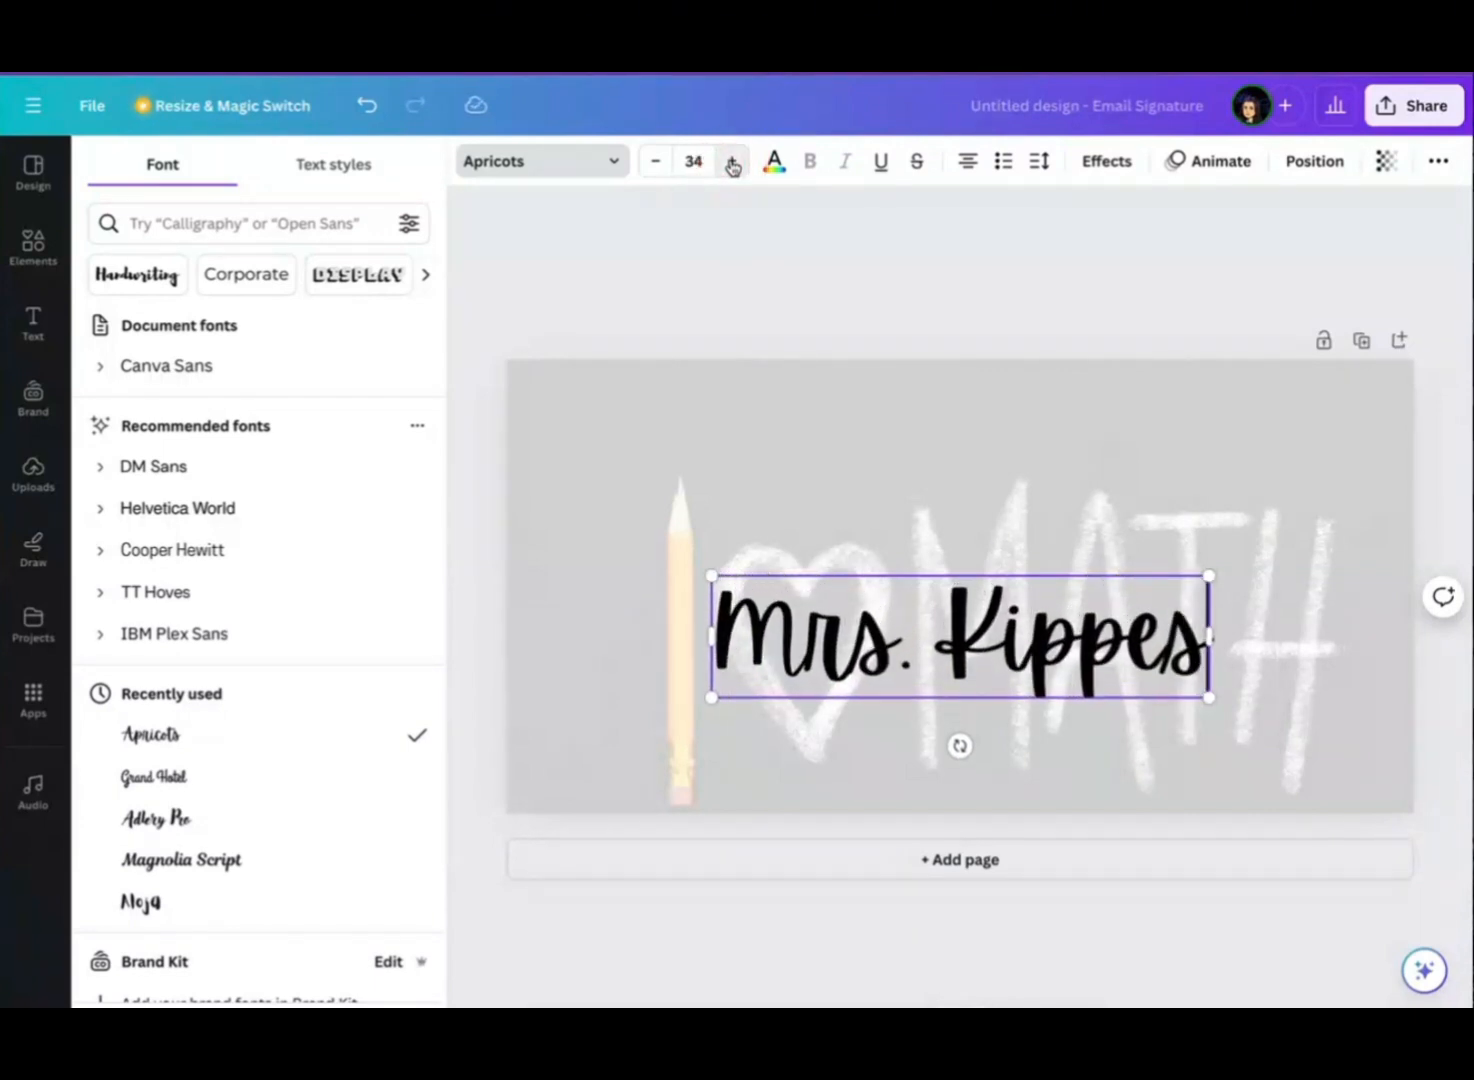
double_click(732, 163)
click(732, 163)
double_click(732, 163)
click(732, 163)
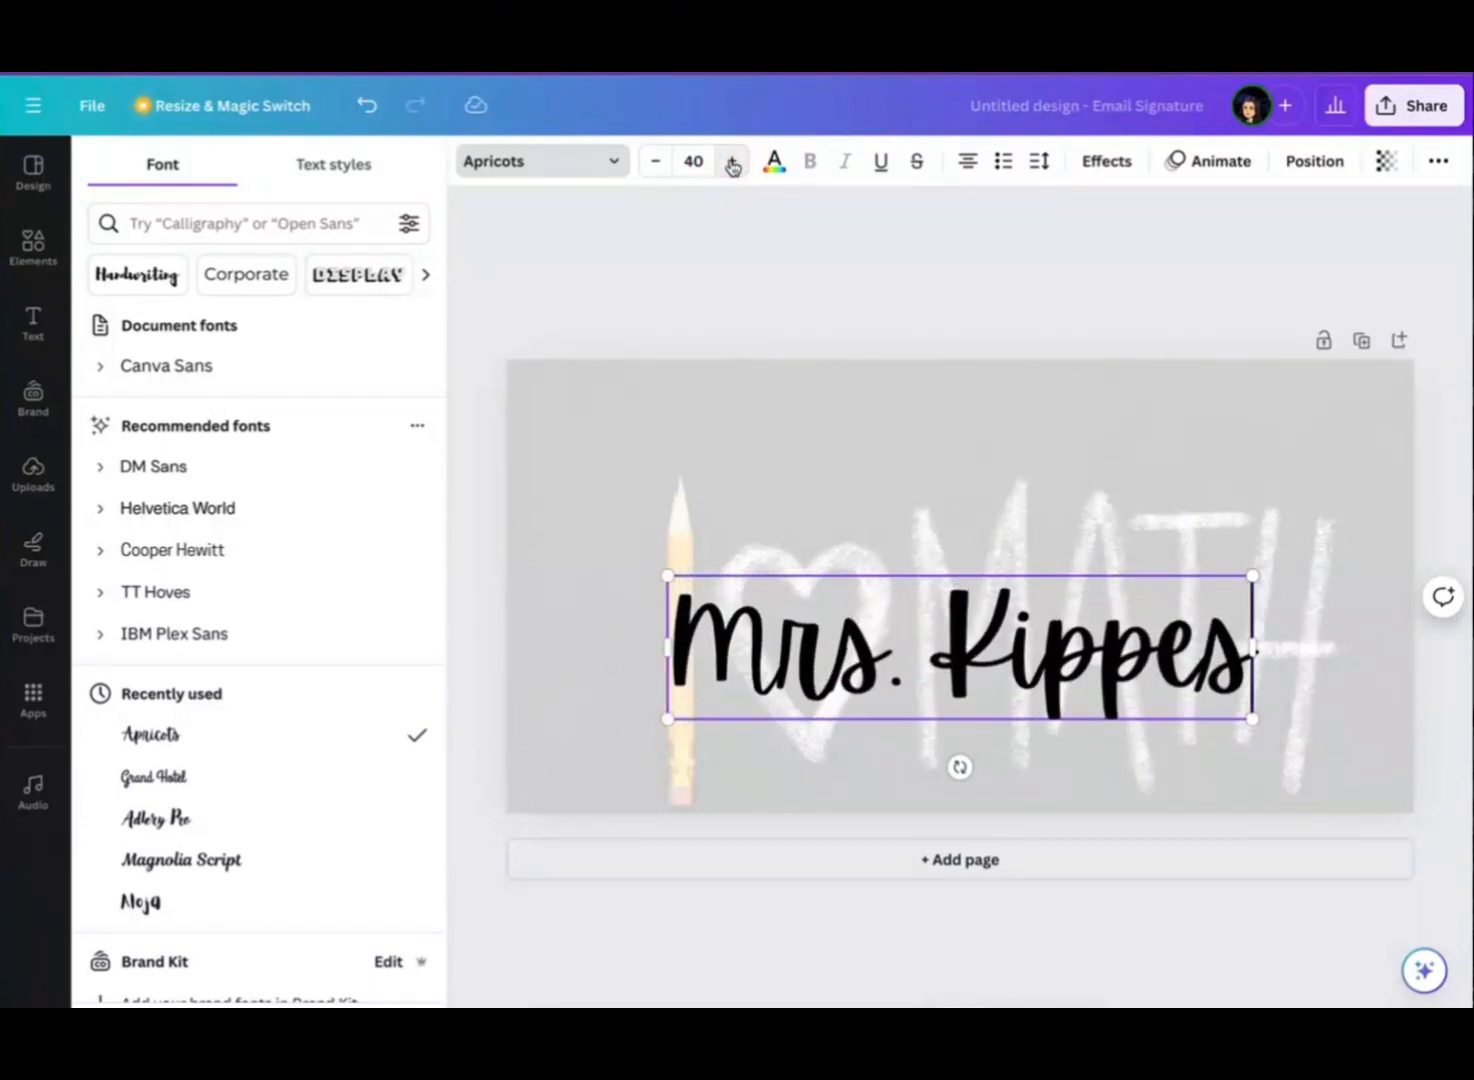
click(732, 163)
click(732, 163)
click(732, 163)
click(732, 163)
click(732, 163)
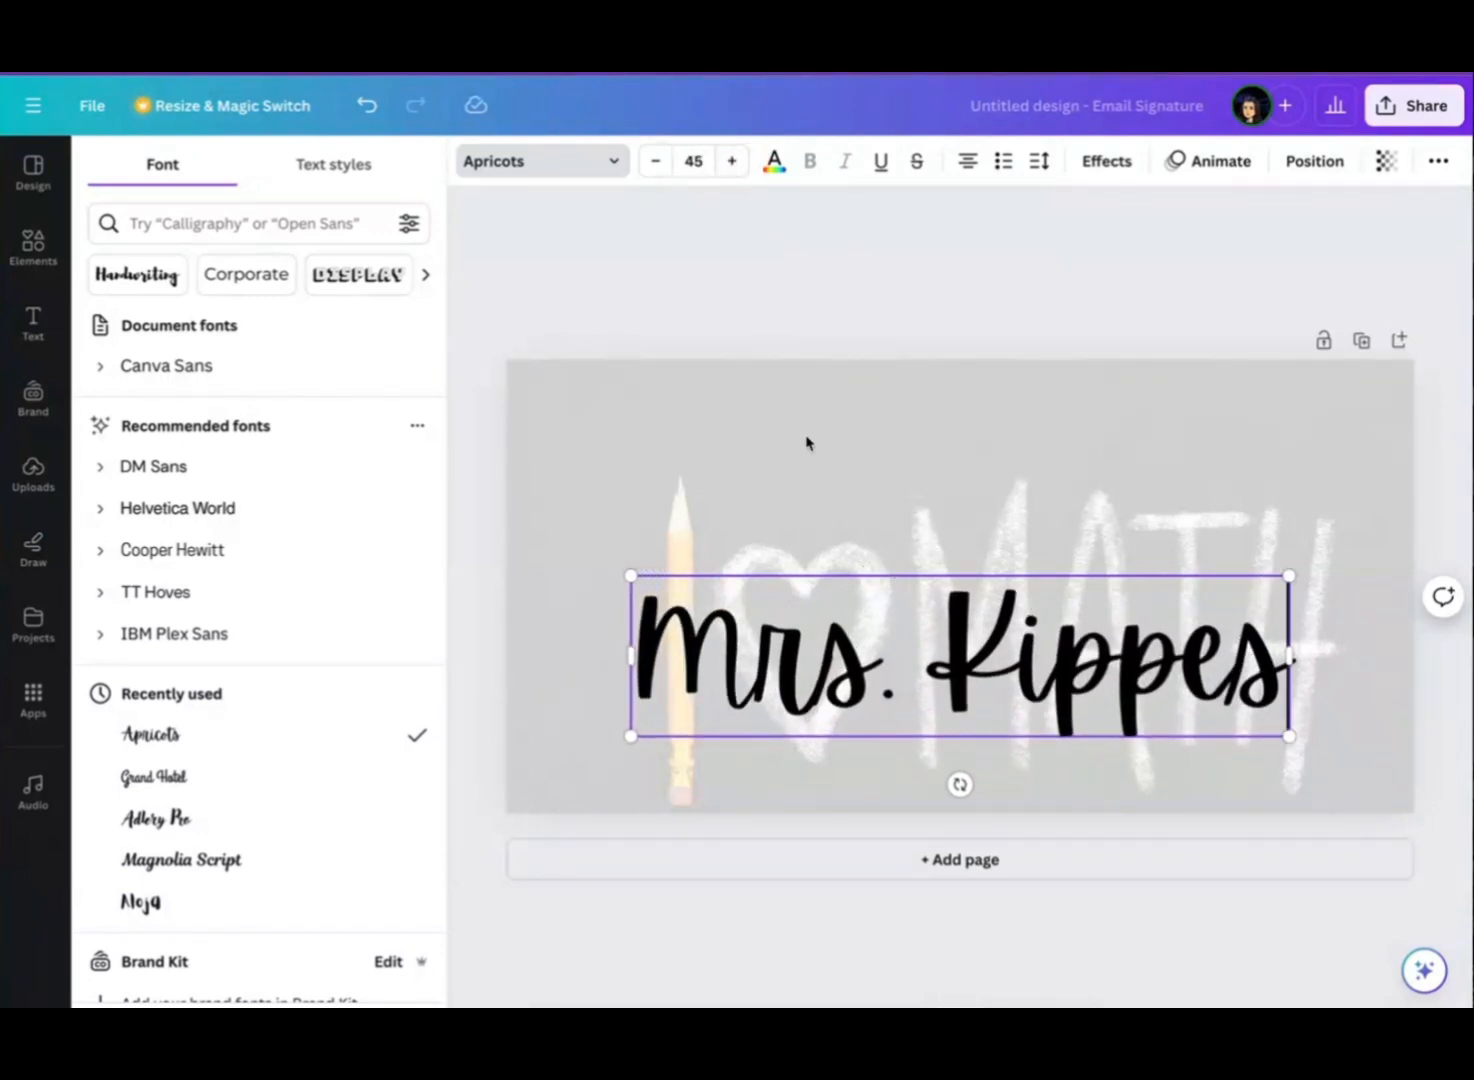
- Move the teacher's name up and to the left so it sits above the chalk lettering
click(800, 300)
drag(900, 655, 813, 494)
click(790, 303)
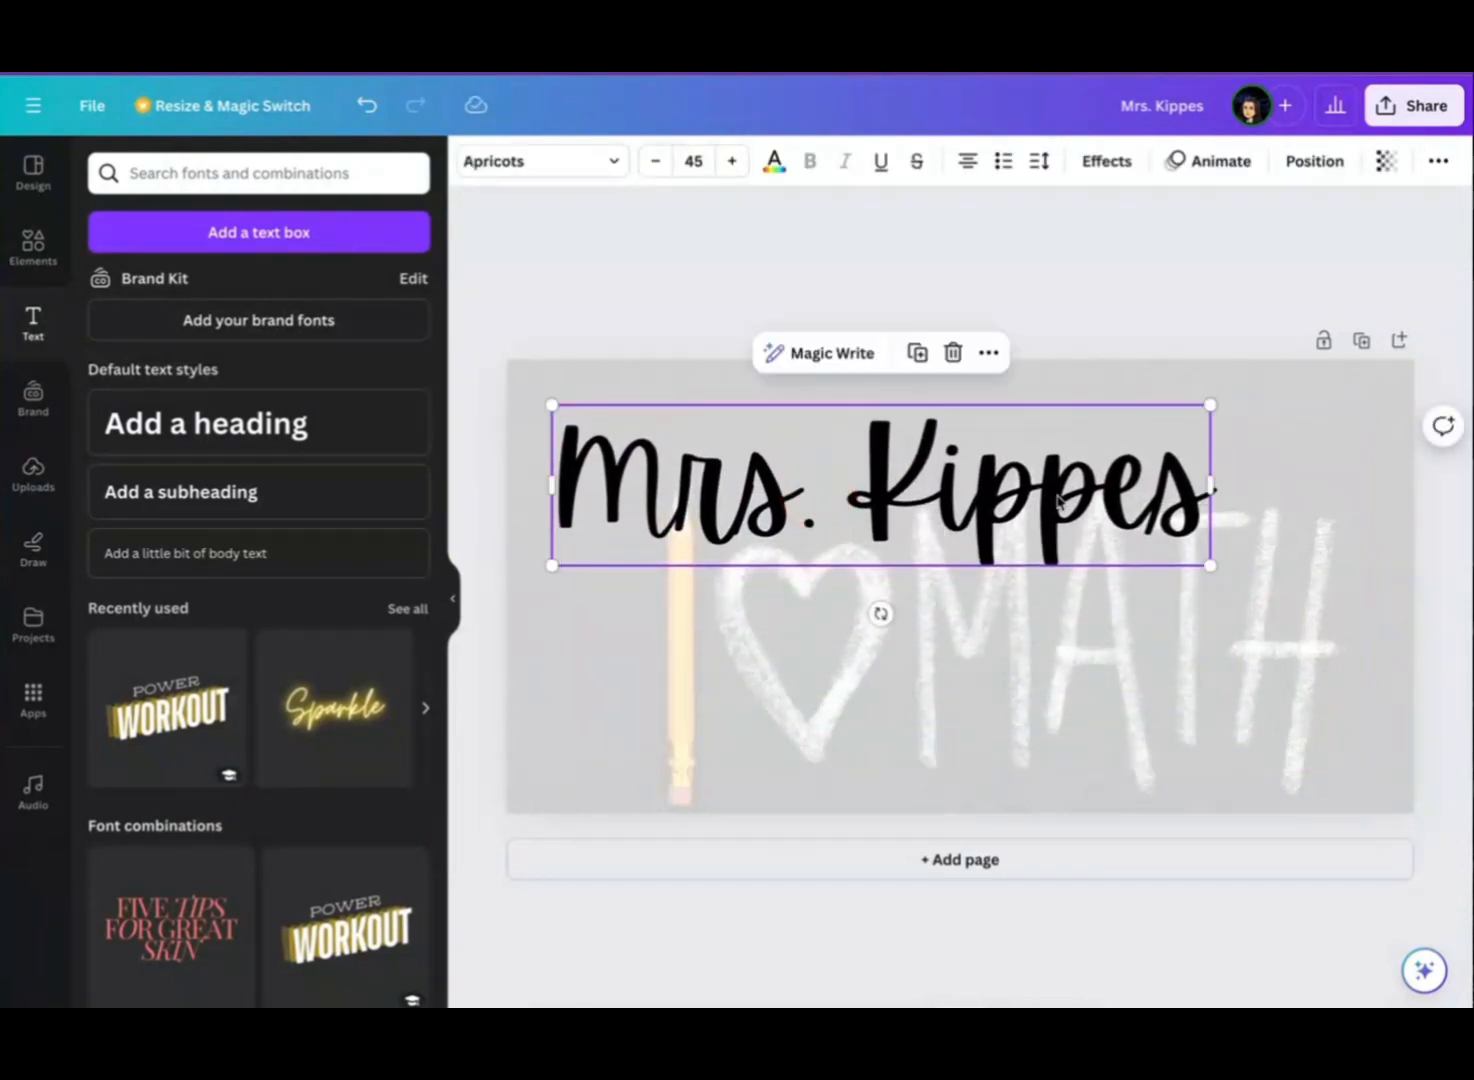
click(778, 166)
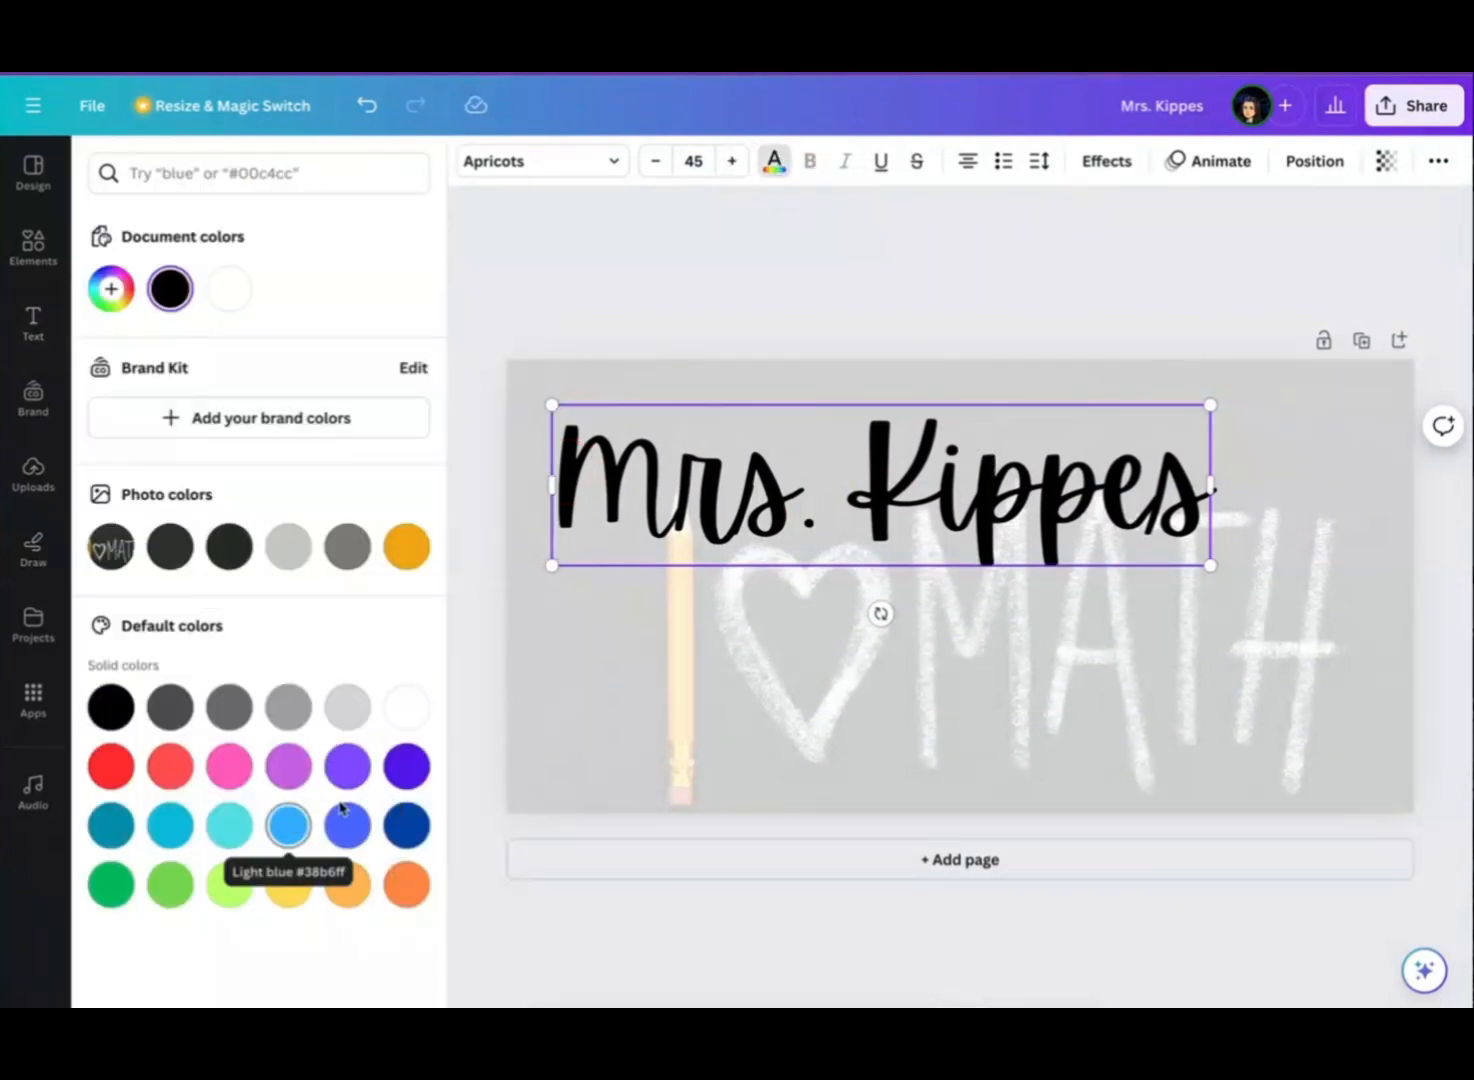
click(945, 516)
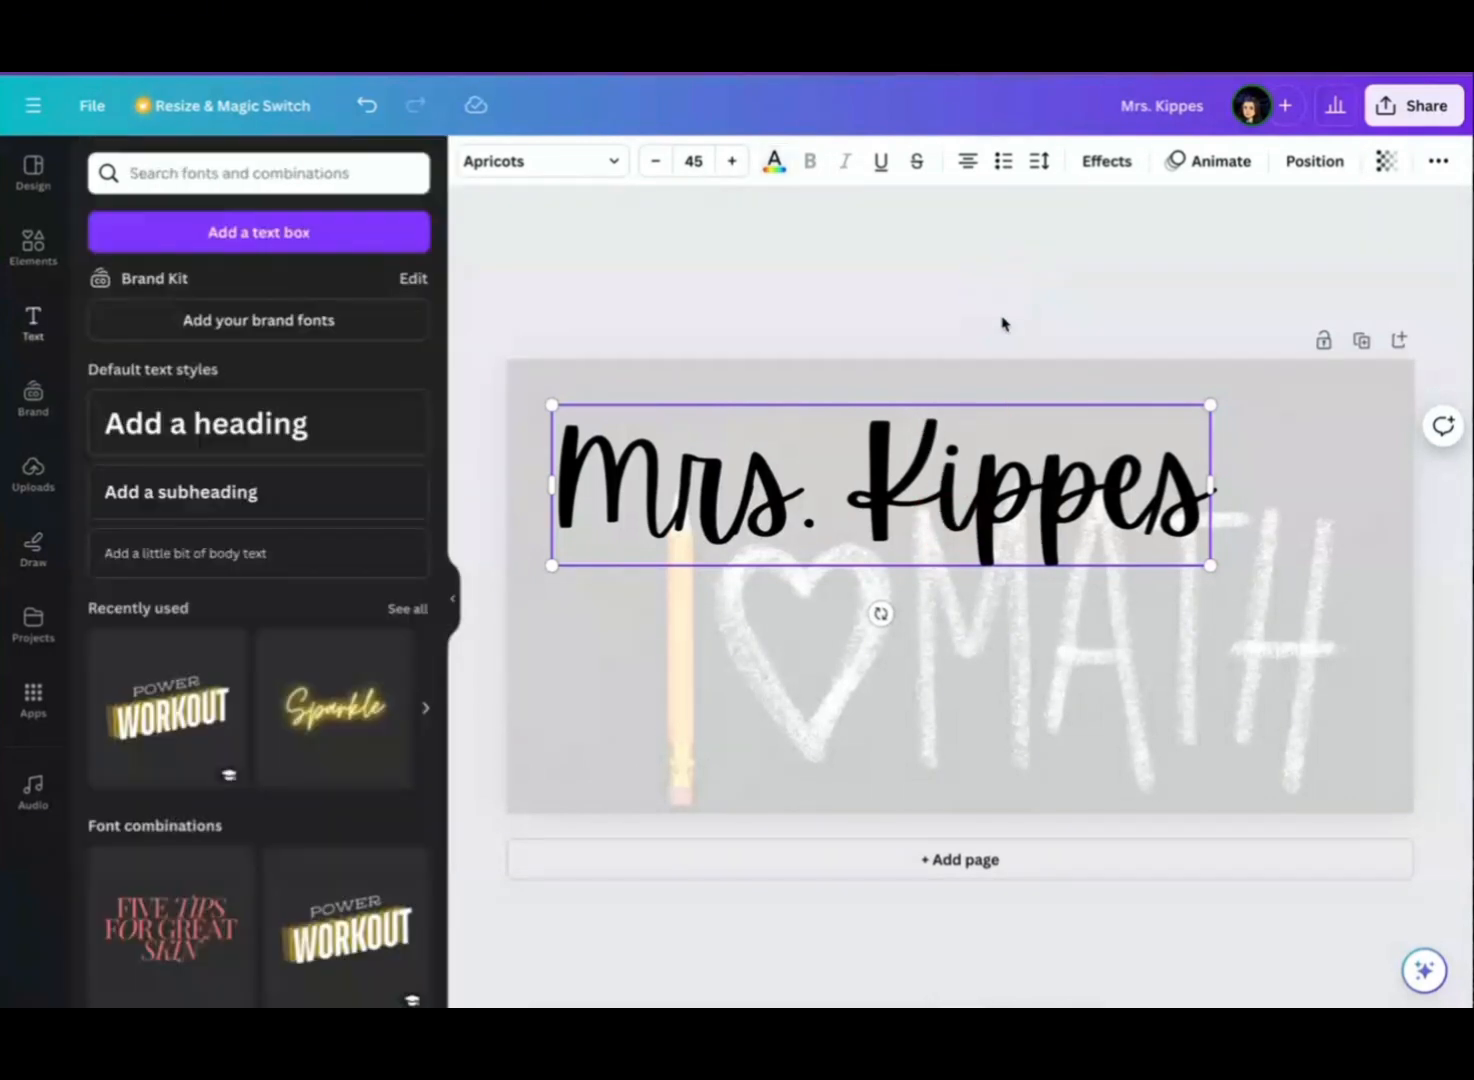
click(1008, 456)
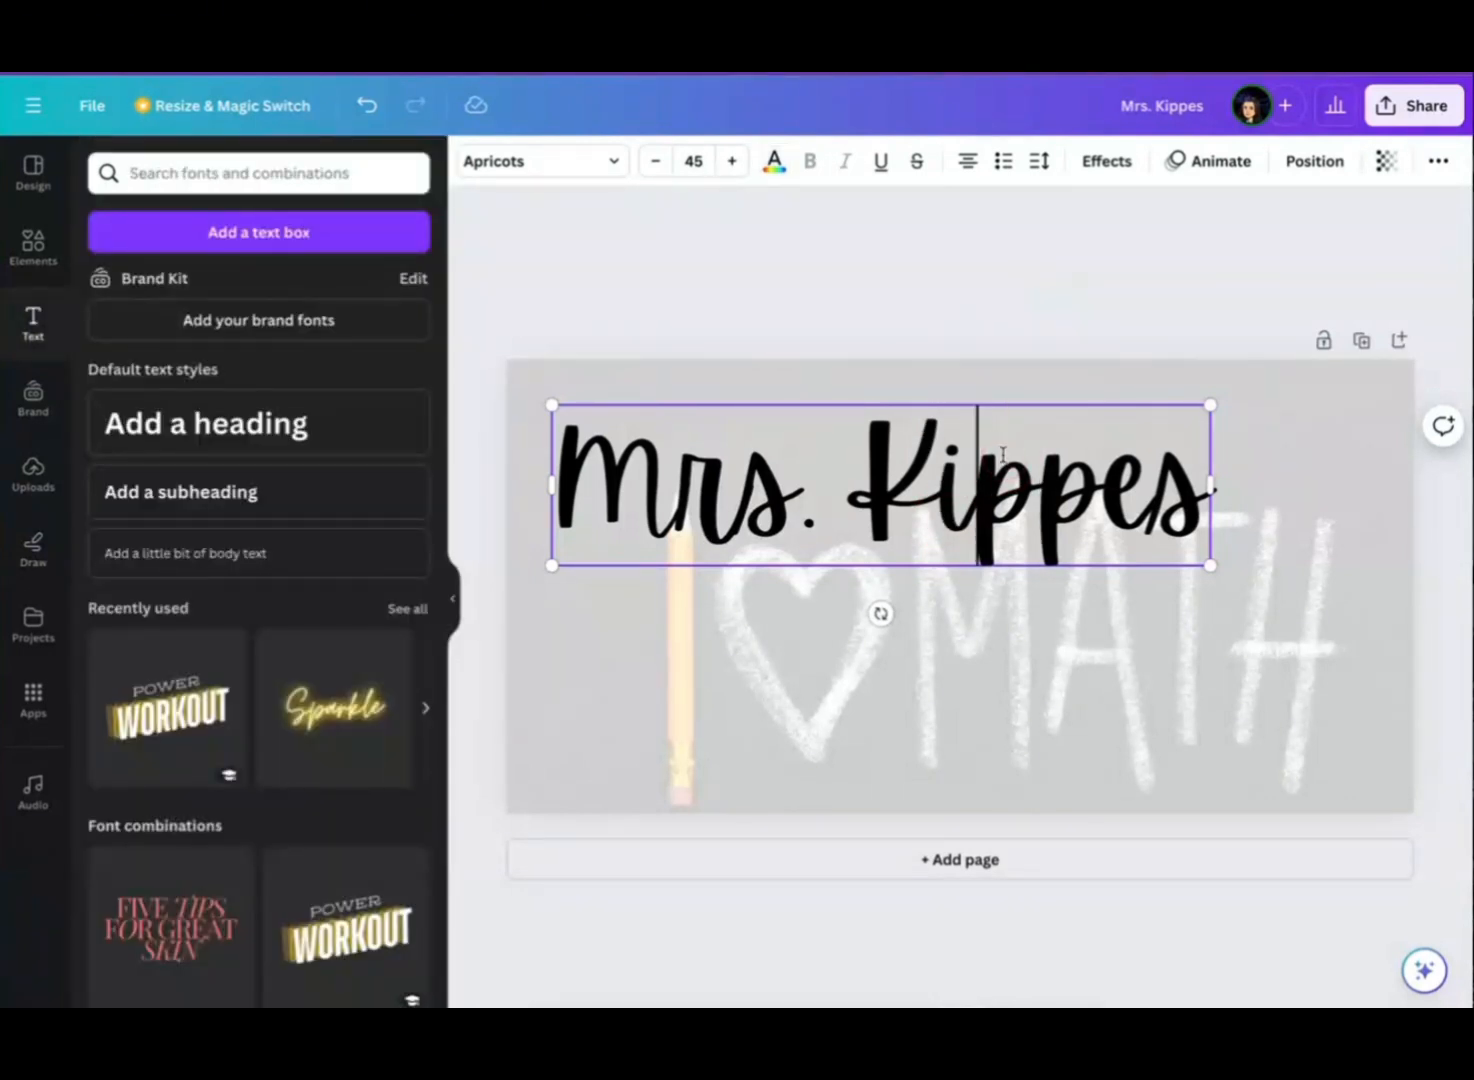
- Give the teacher's name a pink Outline effect with a thickness of 75, and deselect the text
click(1113, 164)
click(368, 445)
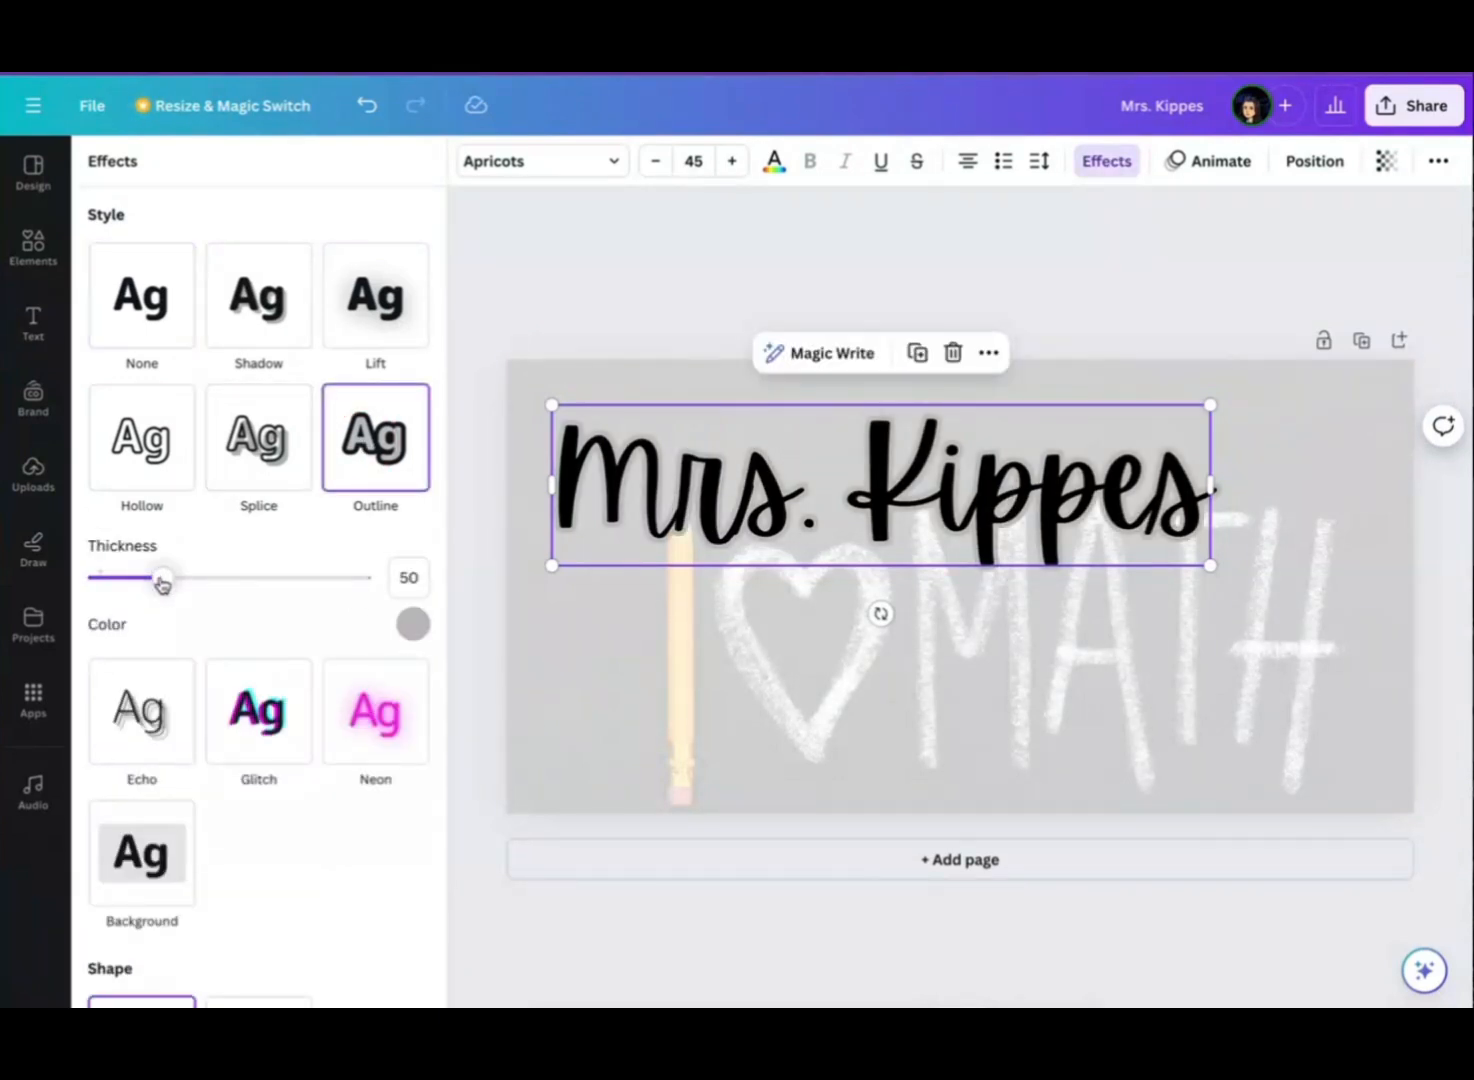
drag(160, 579, 197, 579)
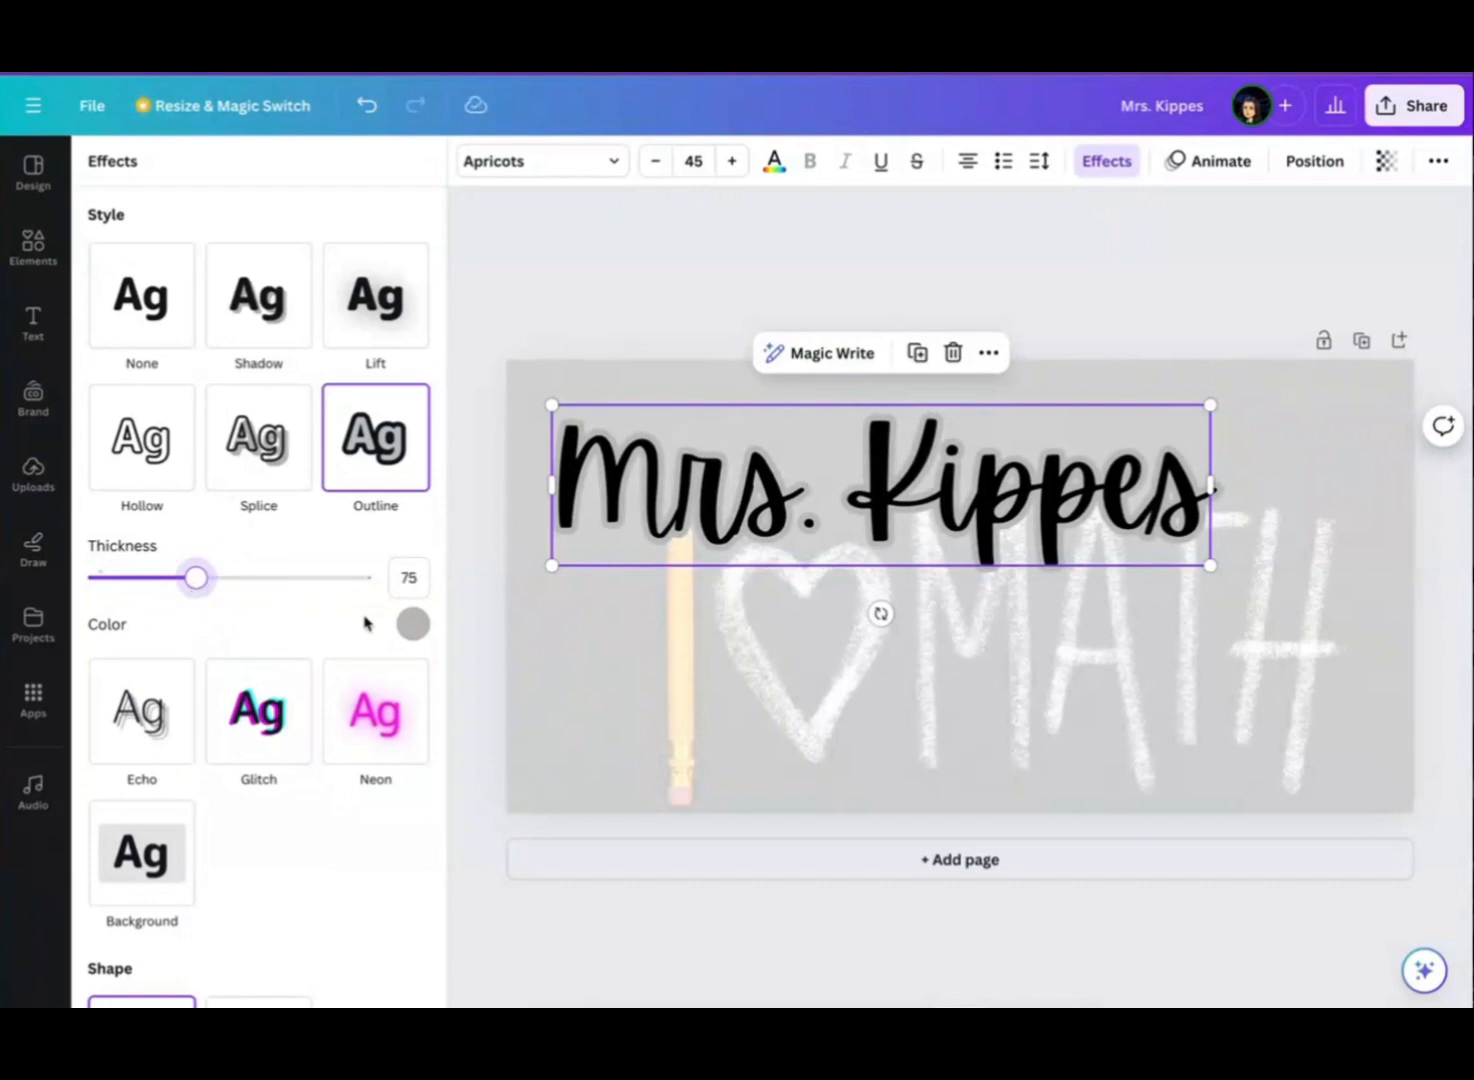
click(412, 624)
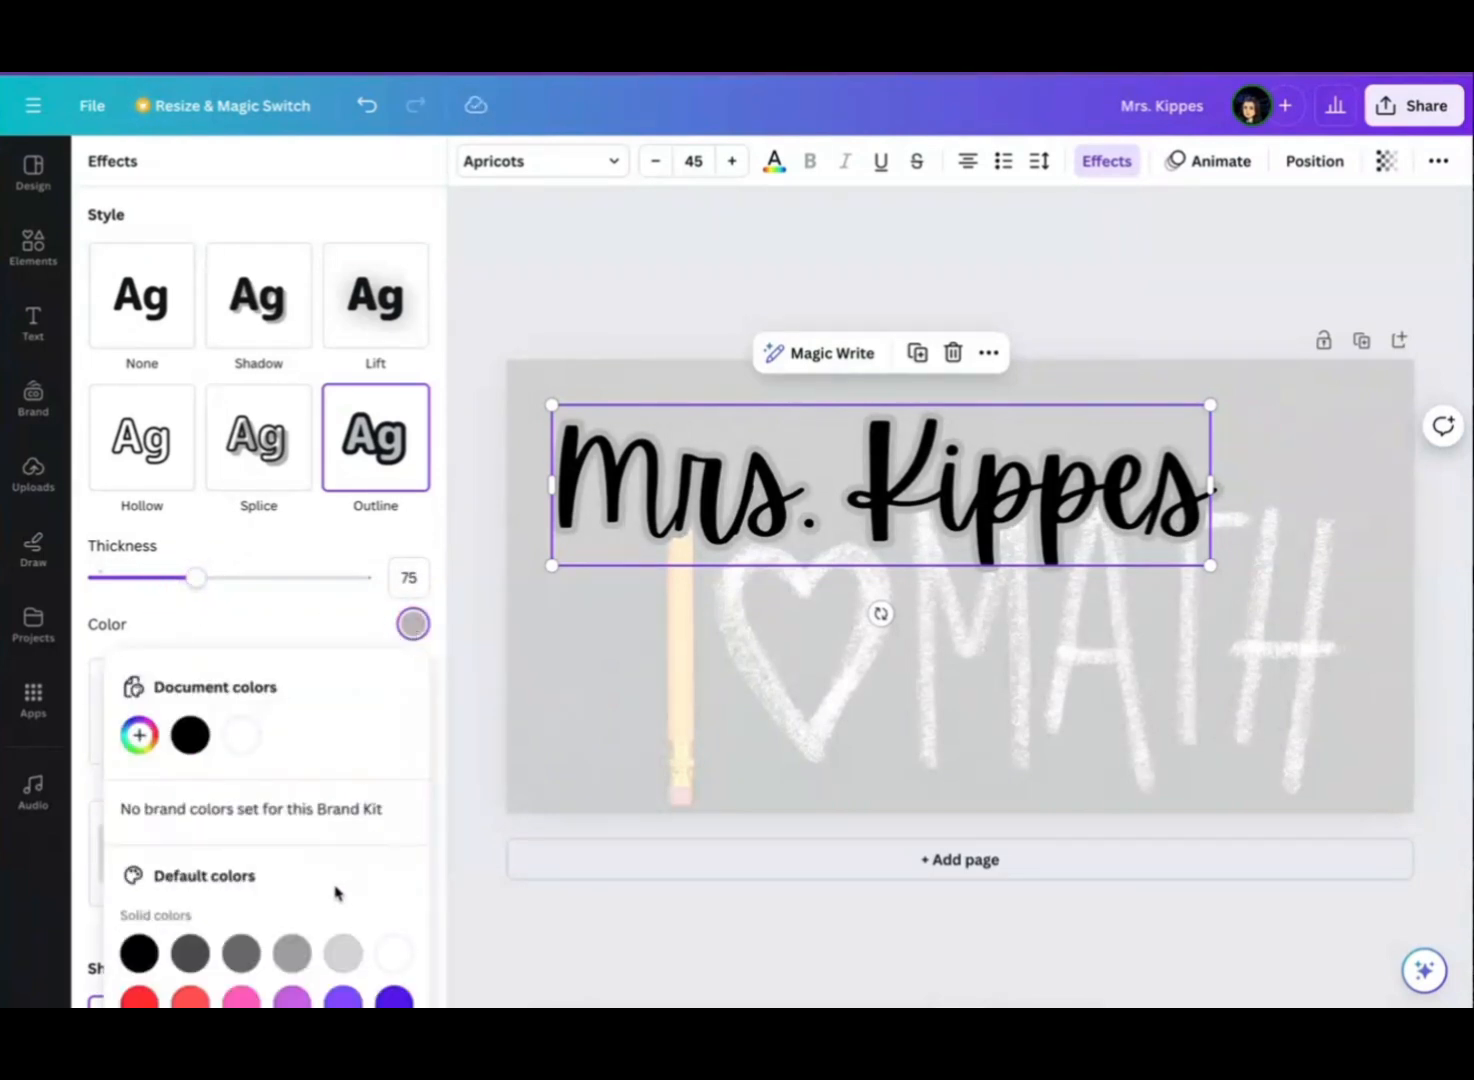
scroll(335, 892, down, 2)
click(236, 906)
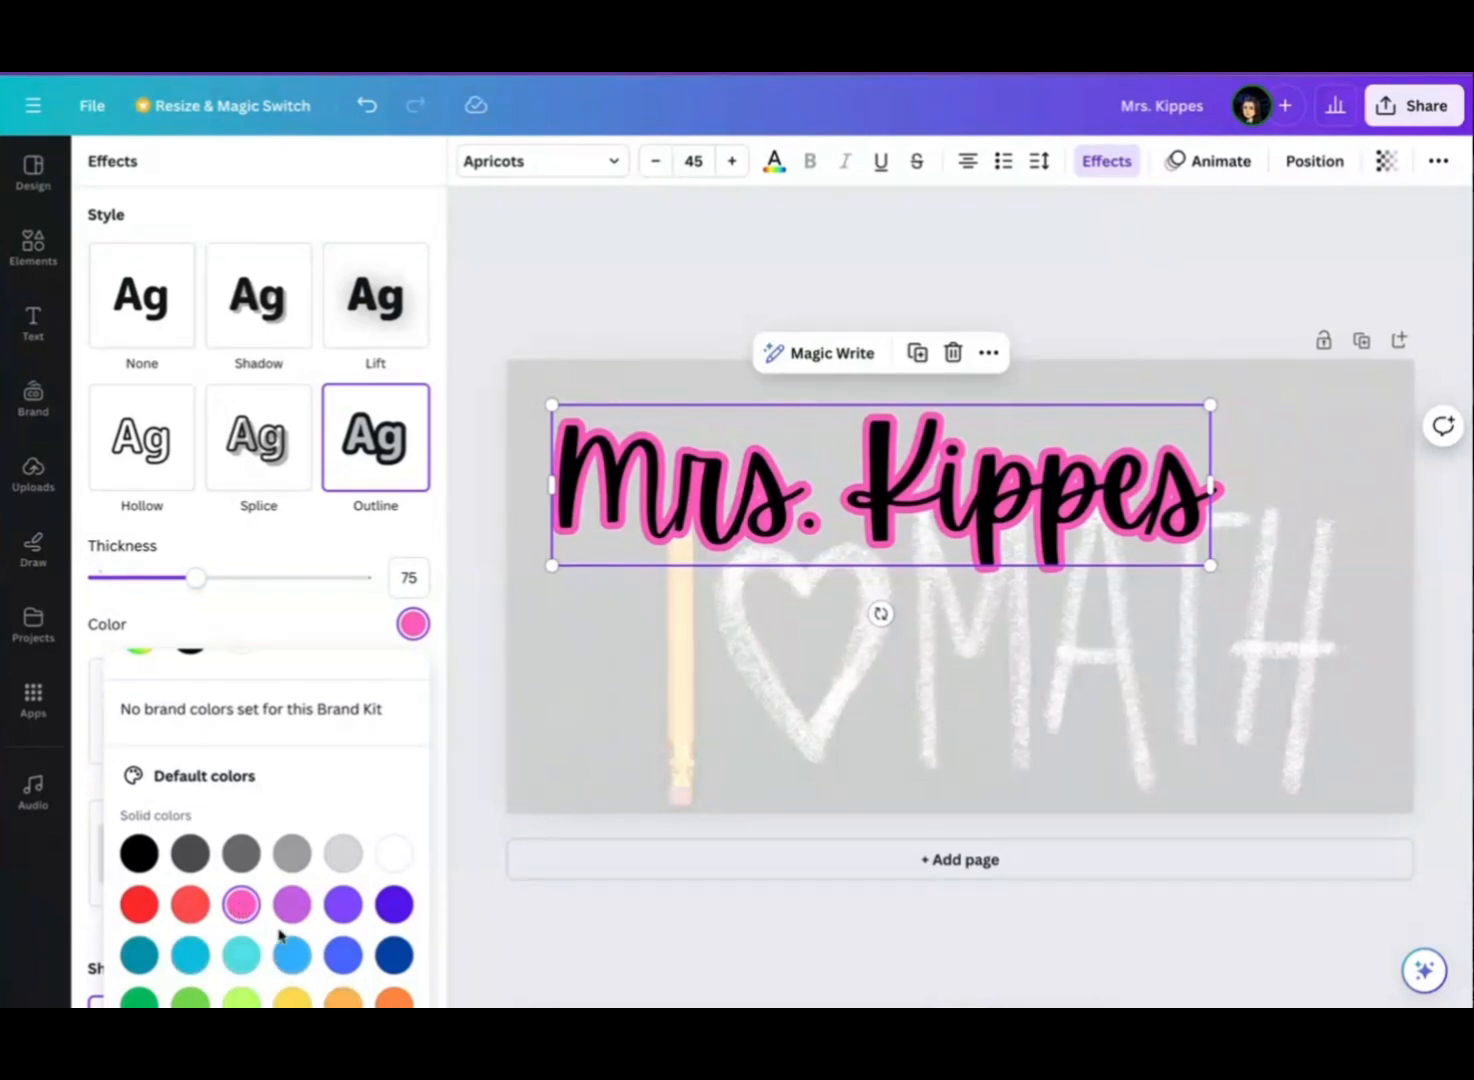
click(640, 322)
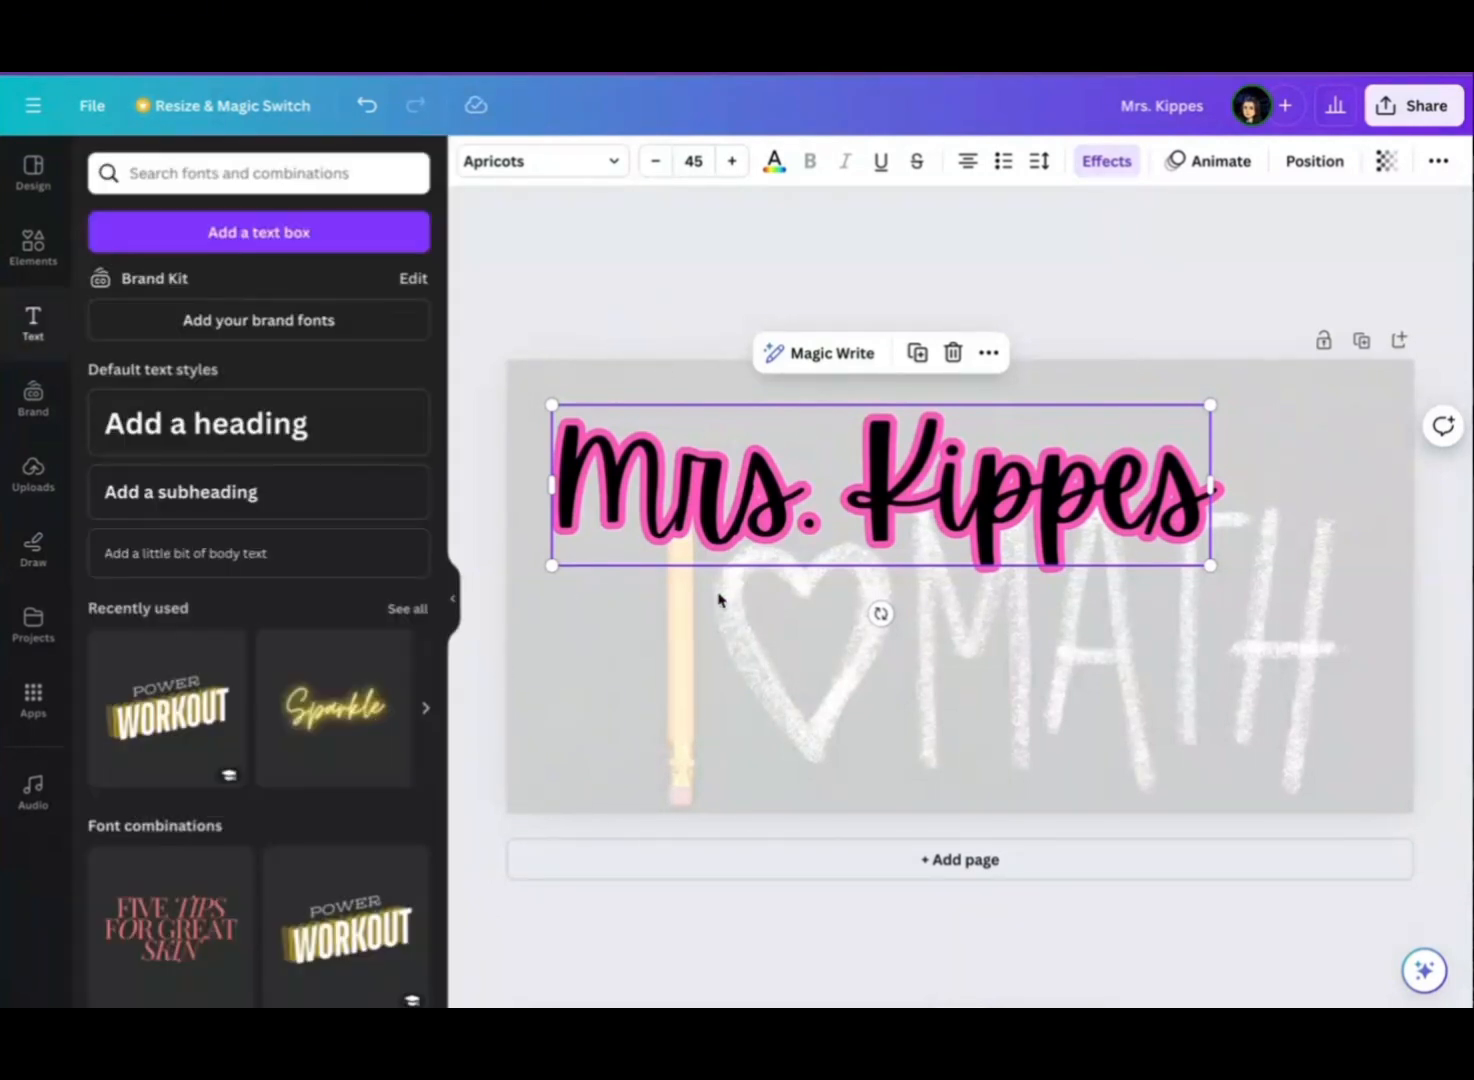
click(613, 253)
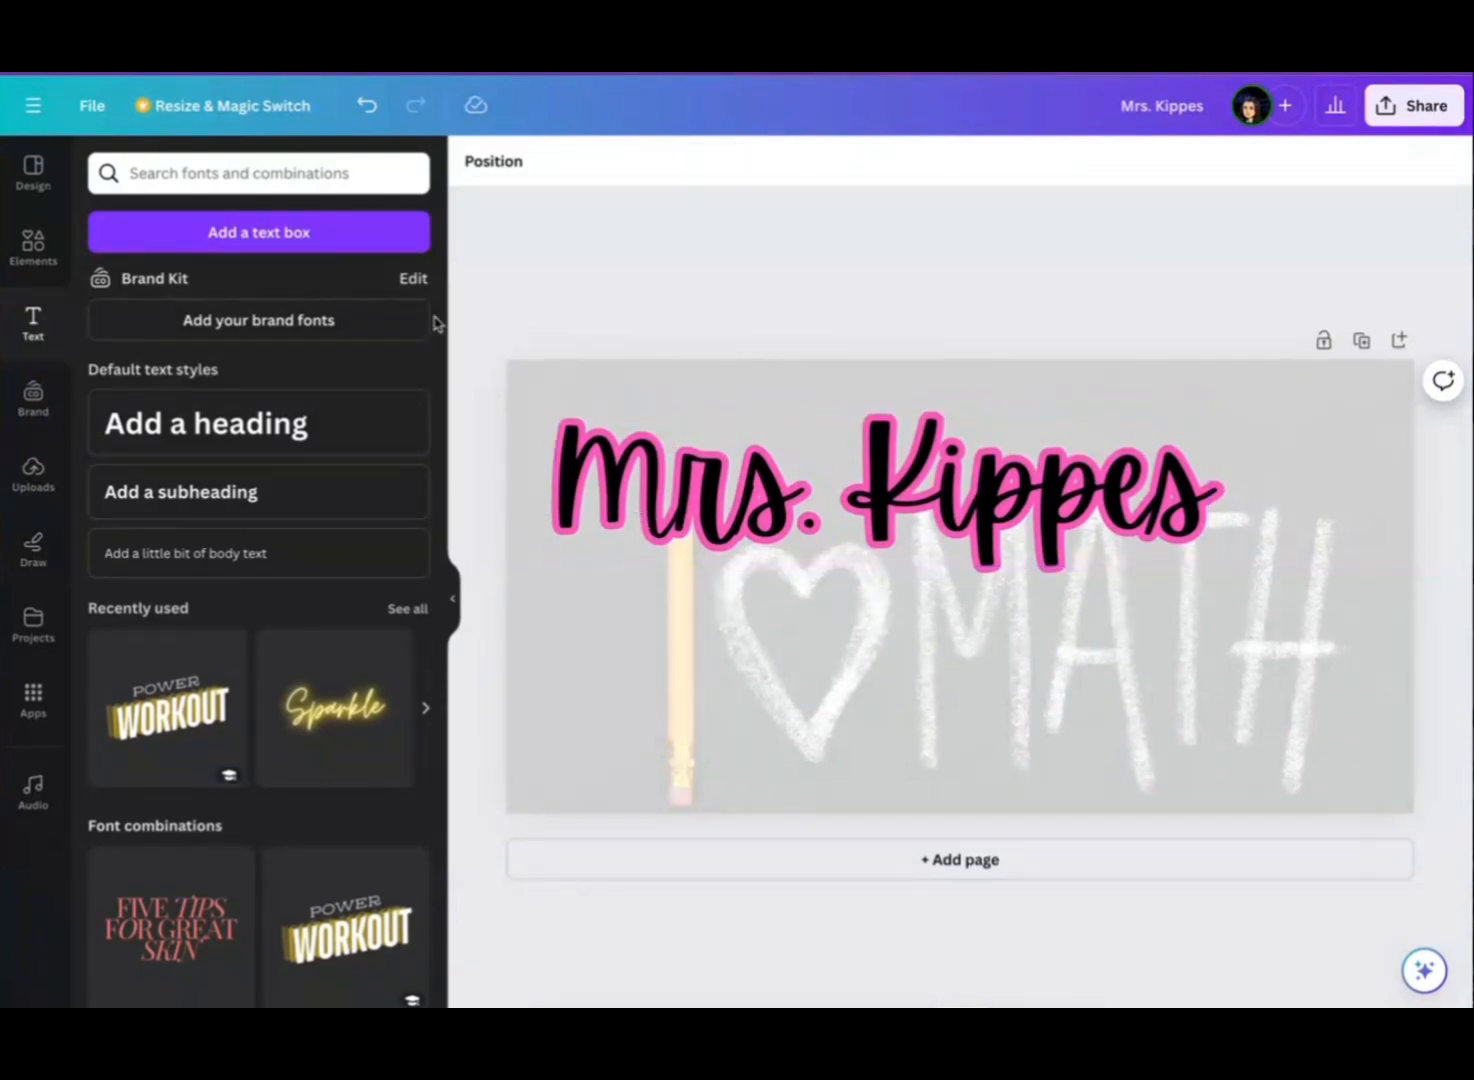
- Add a second text box to the page and set its font to Montserrat
click(320, 240)
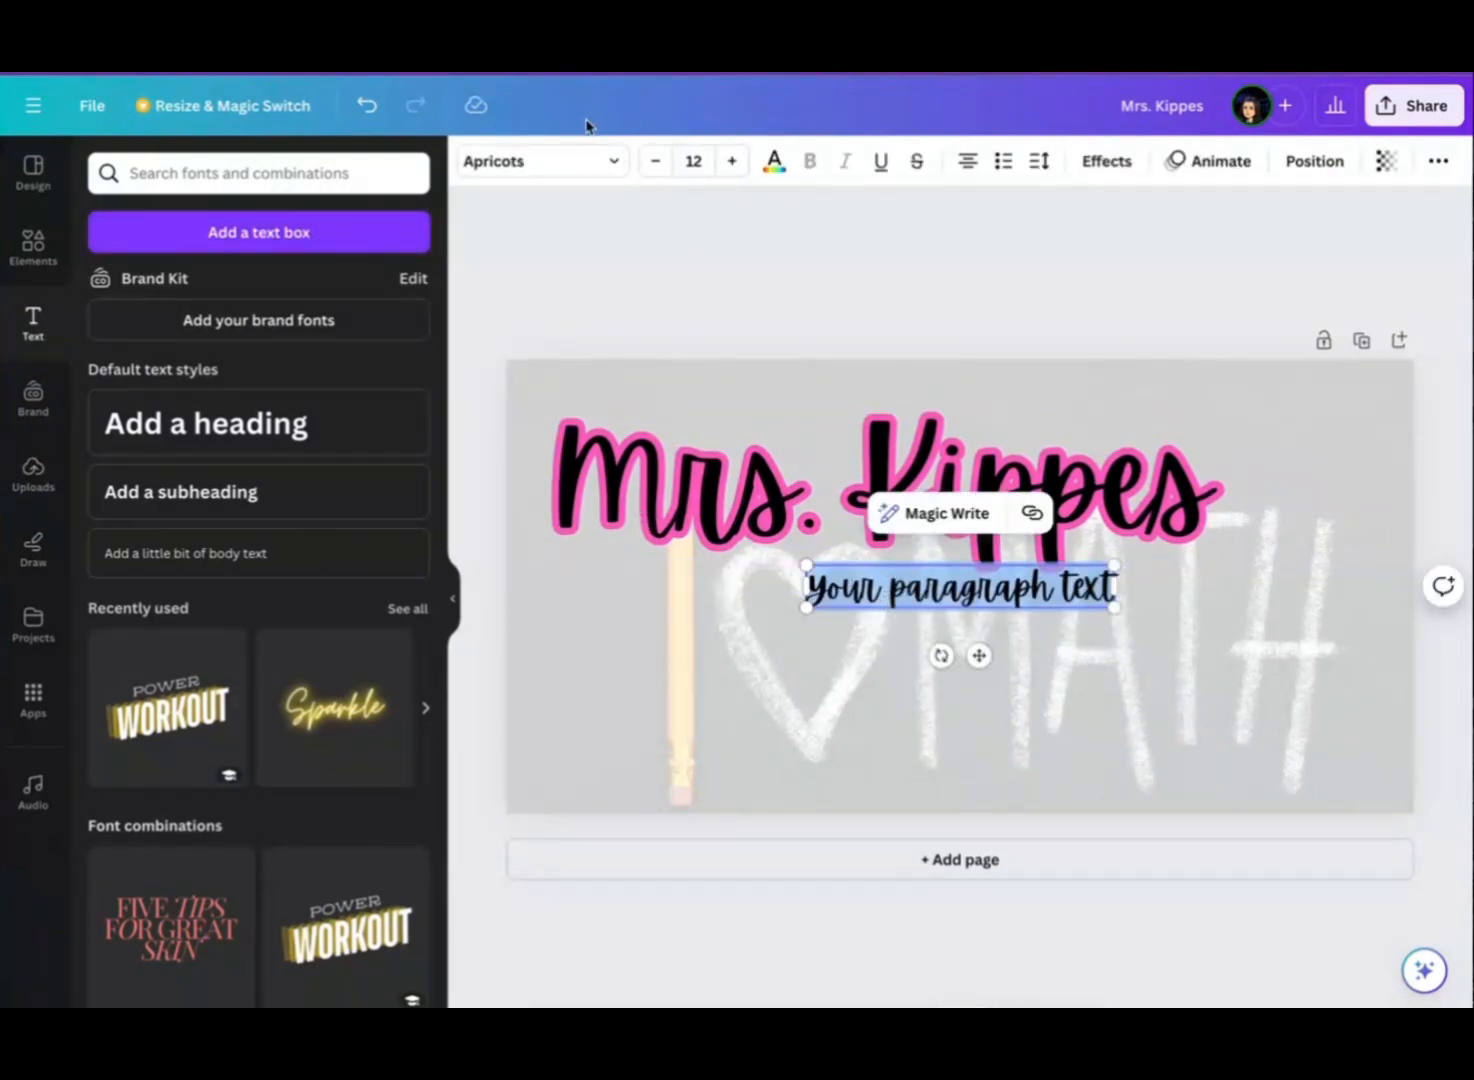
click(612, 166)
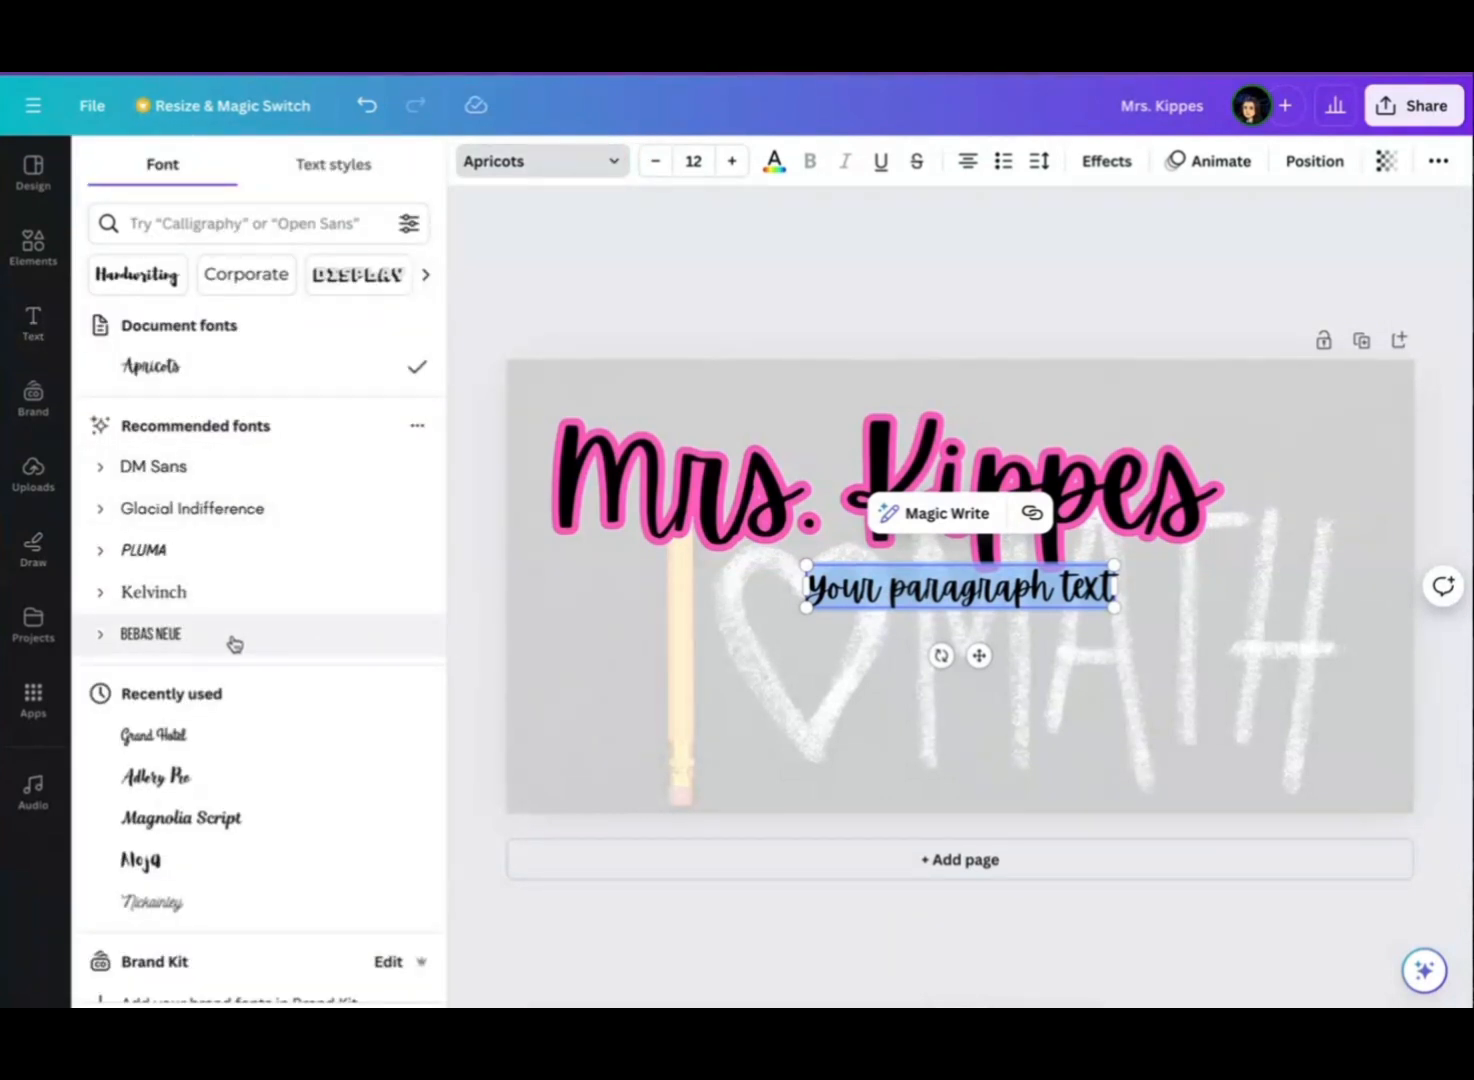
scroll(234, 643, down, 5)
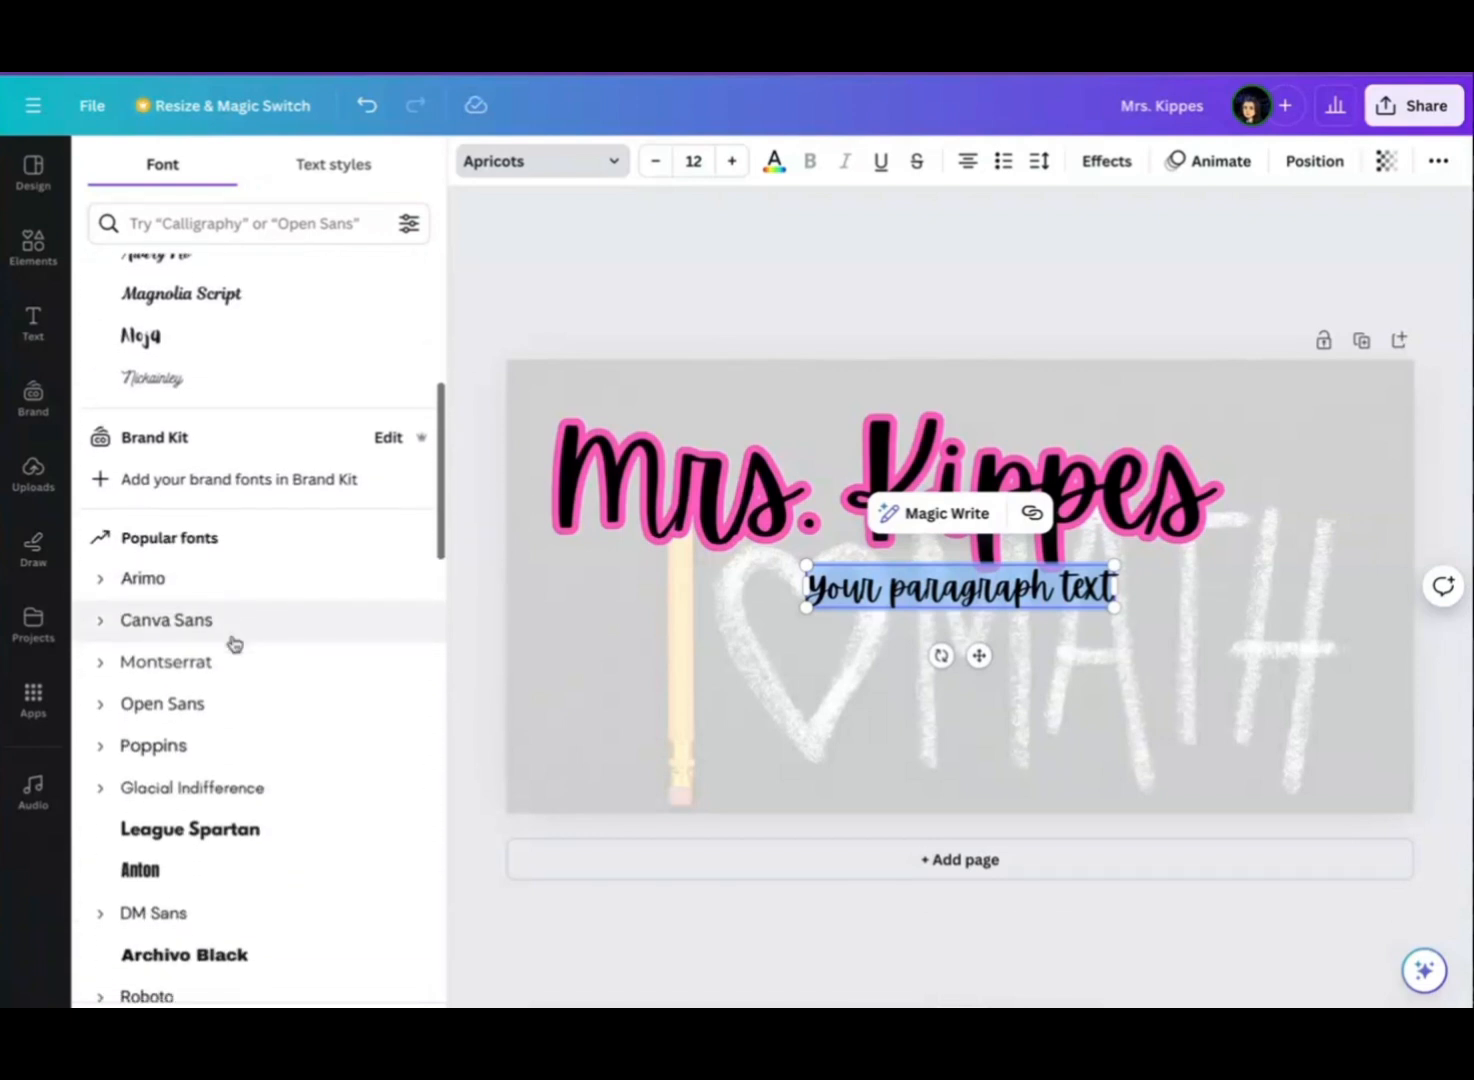
click(228, 644)
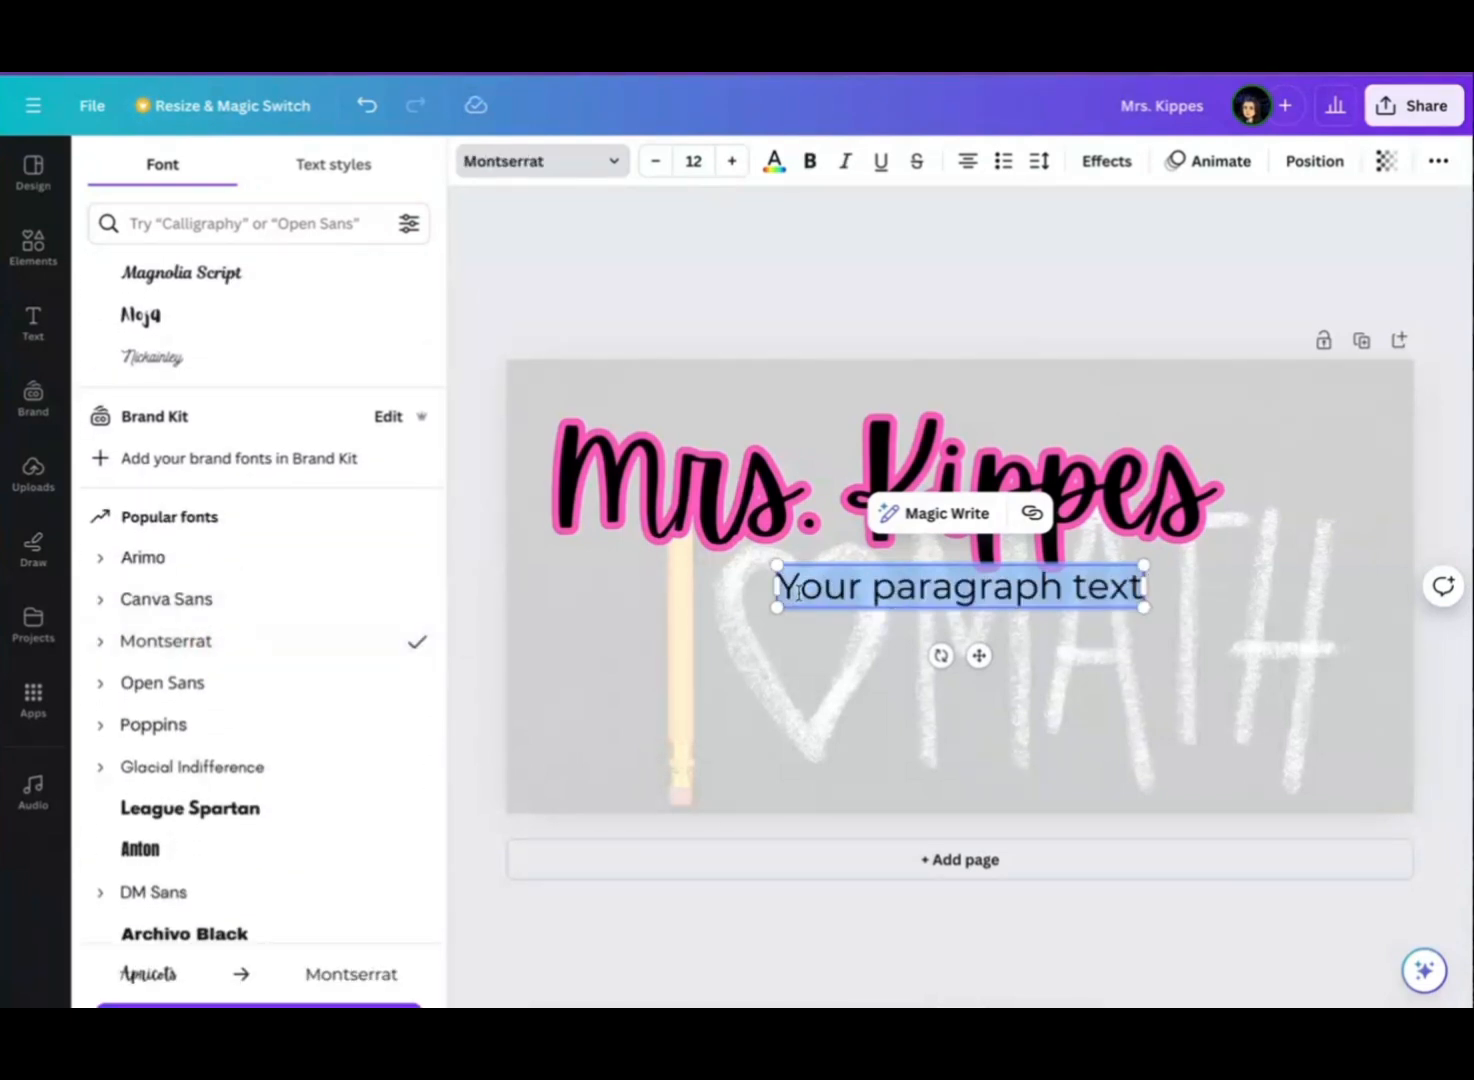
- Replace the placeholder text in the new text box with "Math Teacher" and deselect it
text(Math)
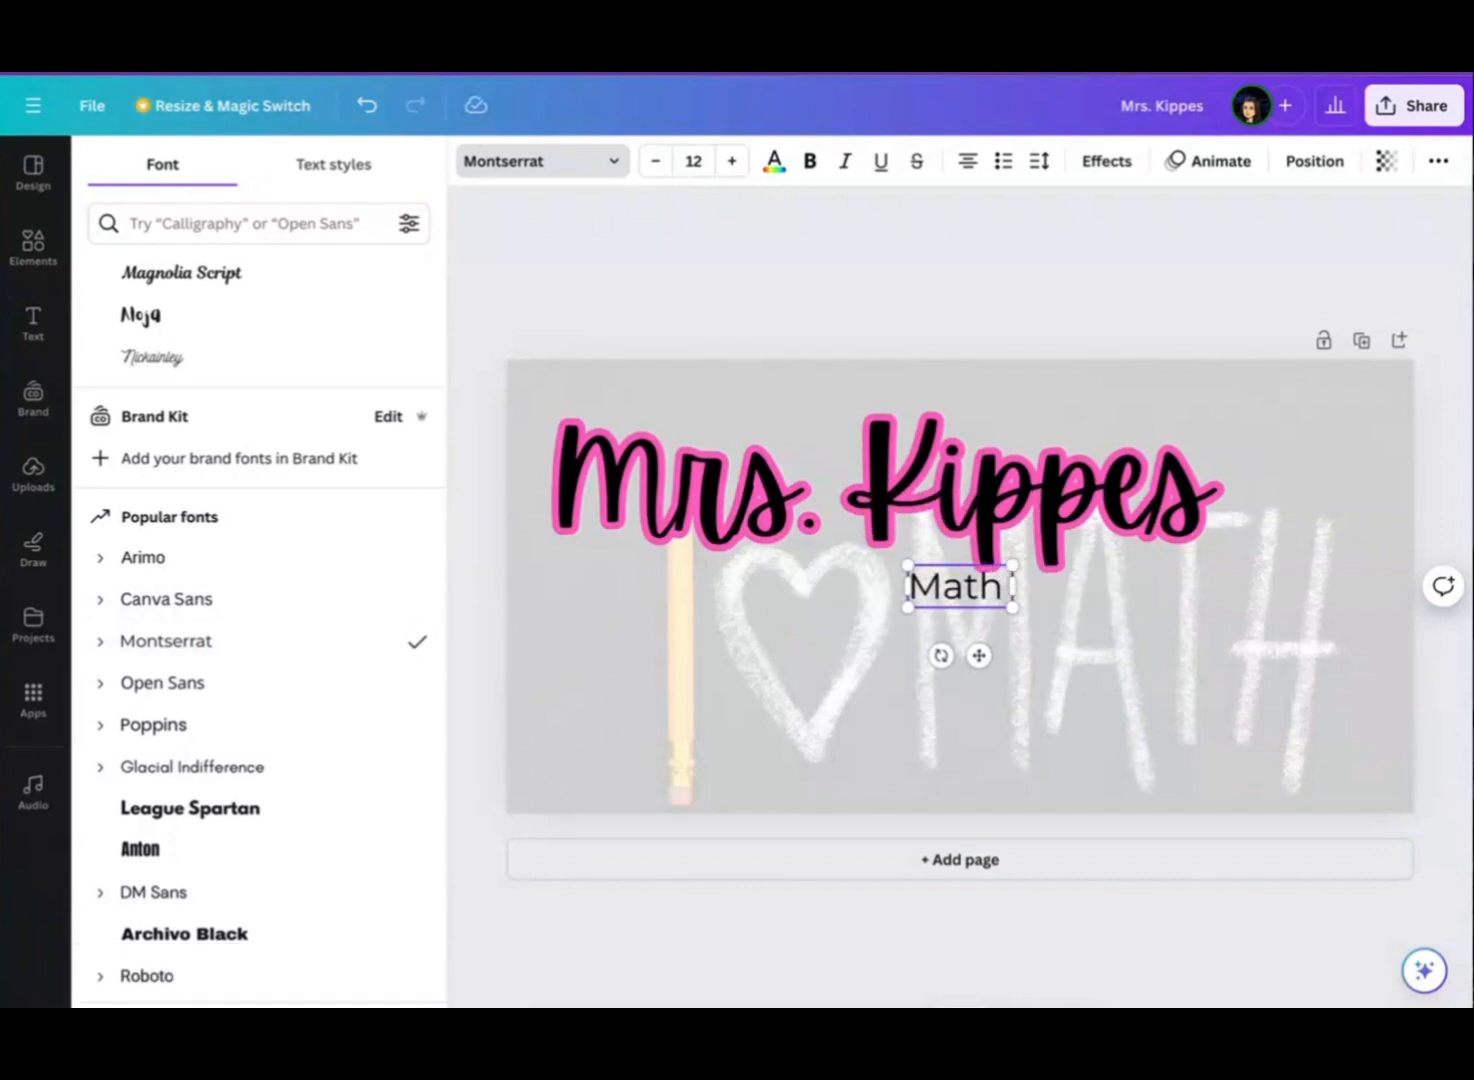
text( Teacher)
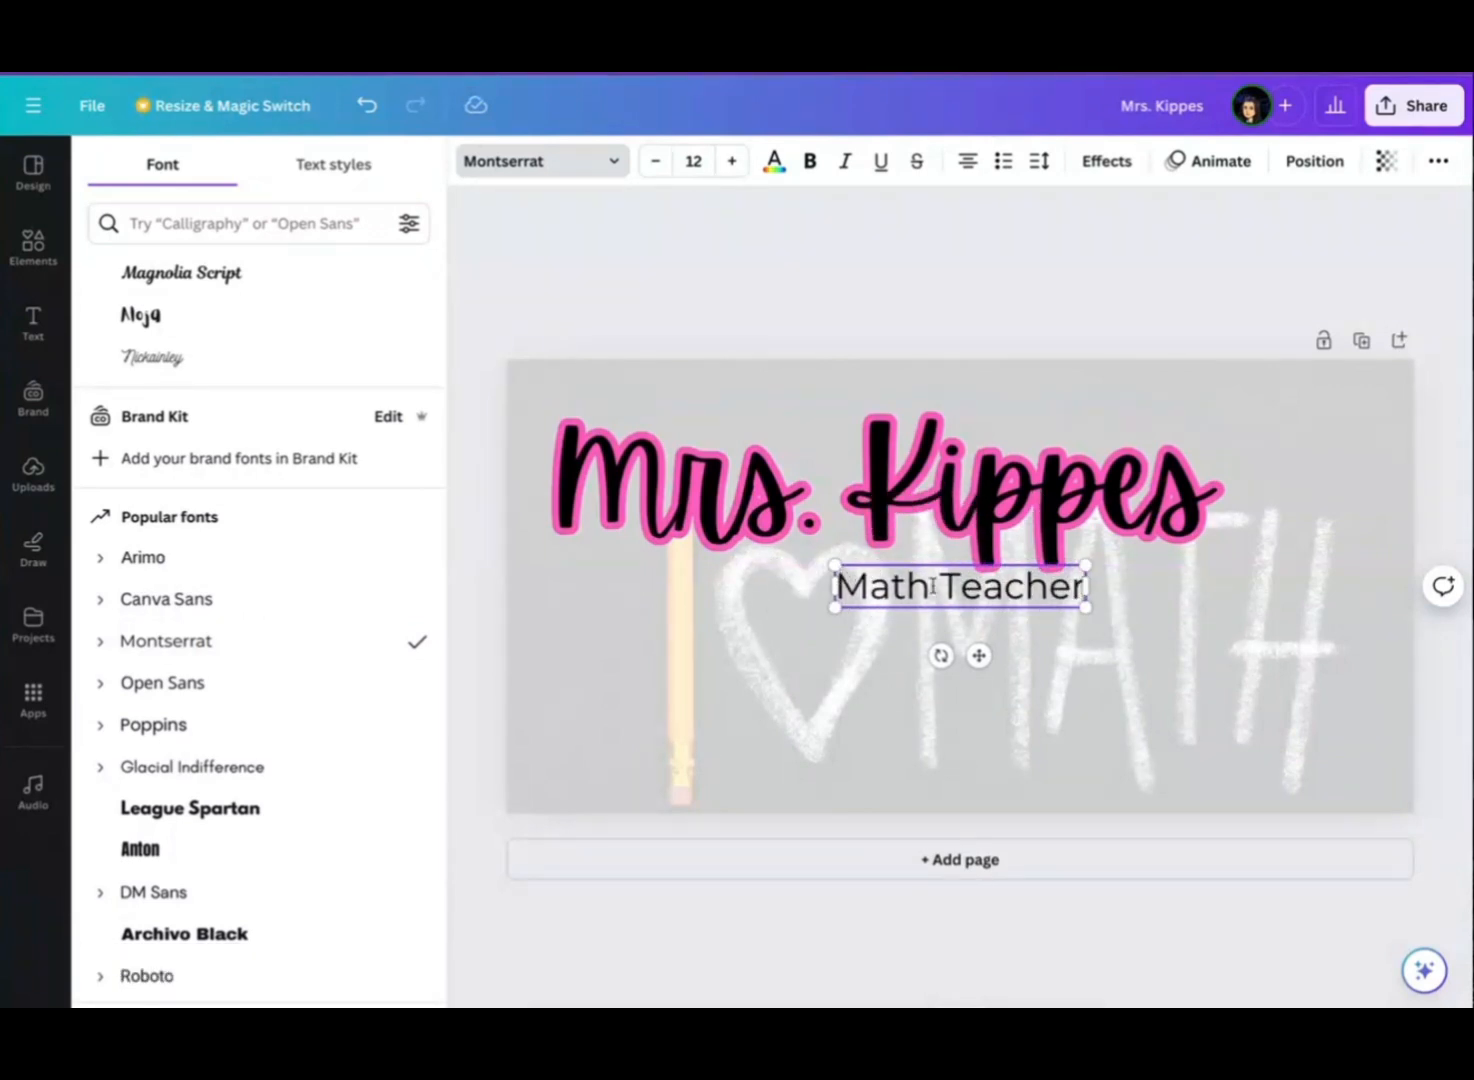
click(853, 287)
drag(899, 592, 845, 588)
click(893, 610)
click(928, 296)
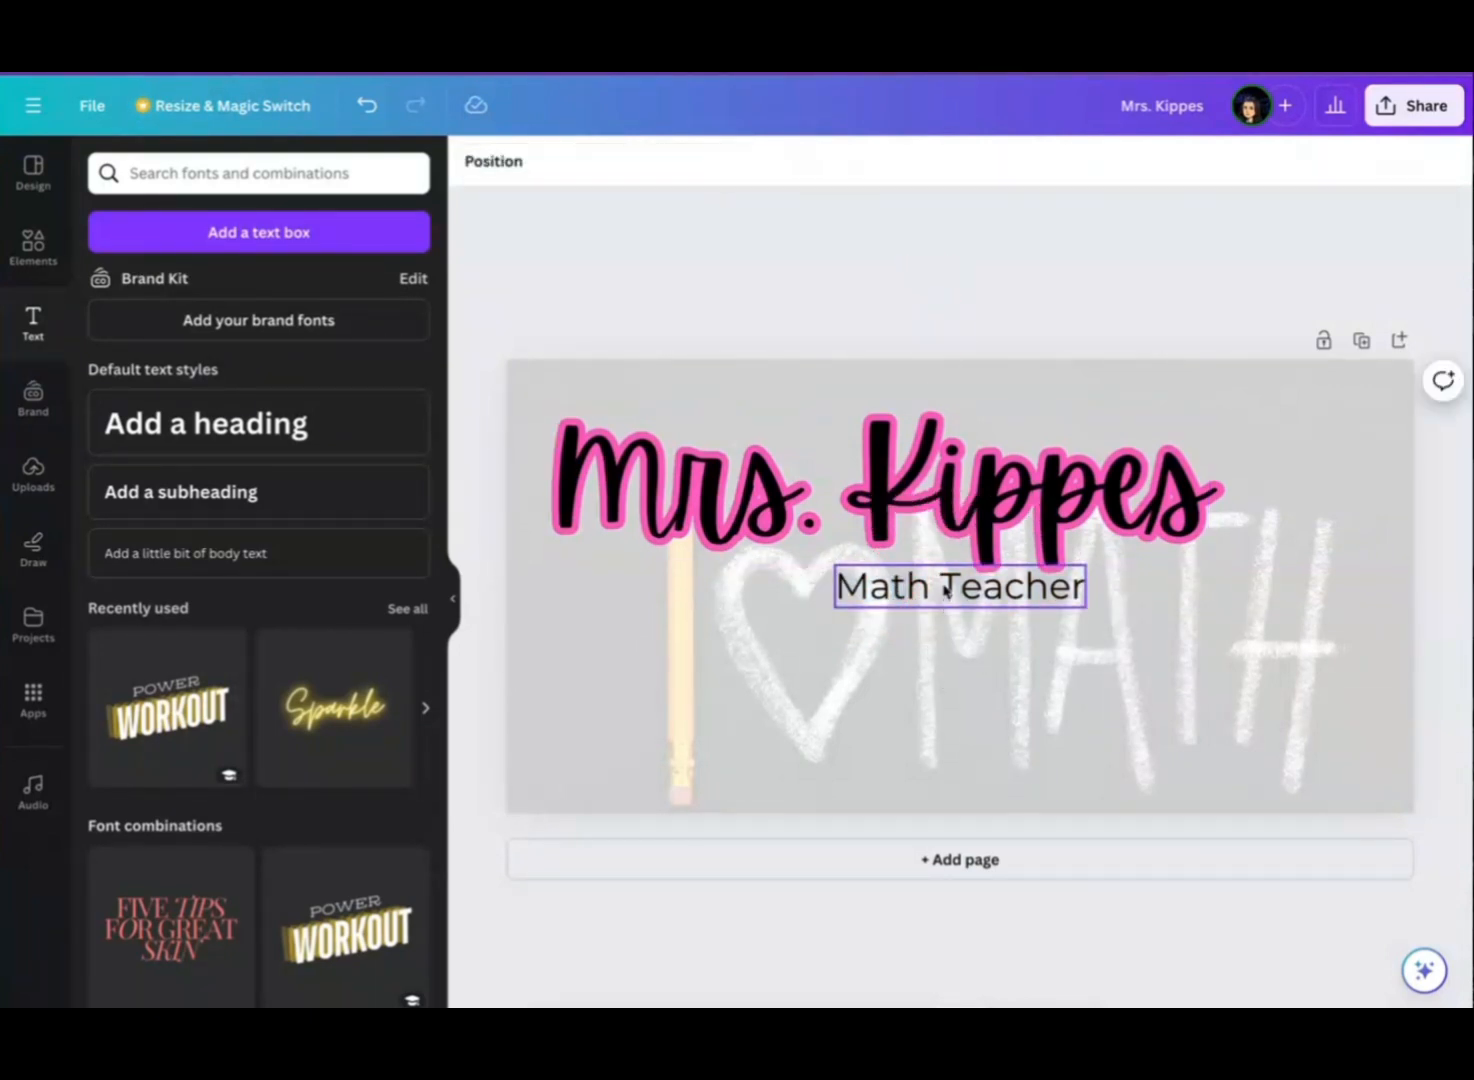
- Move the "Math Teacher" text below the start of the teacher's name and increase its font size to 20
drag(946, 590, 663, 617)
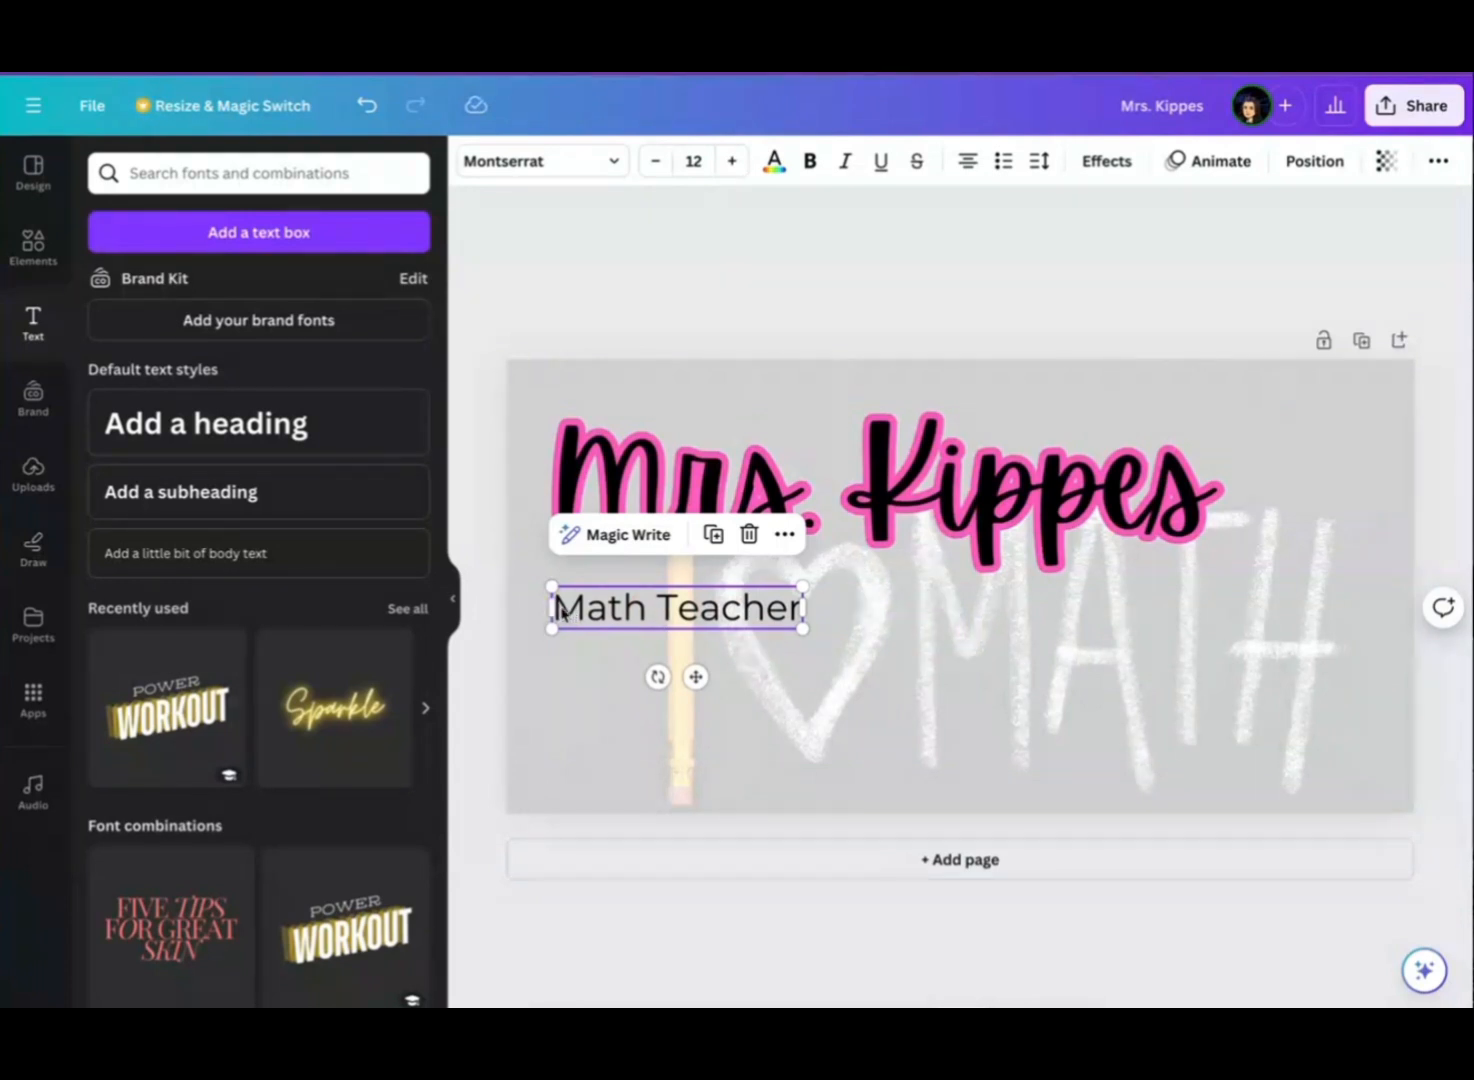
click(732, 161)
click(732, 161)
click(732, 161)
click(732, 161)
click(732, 161)
click(732, 161)
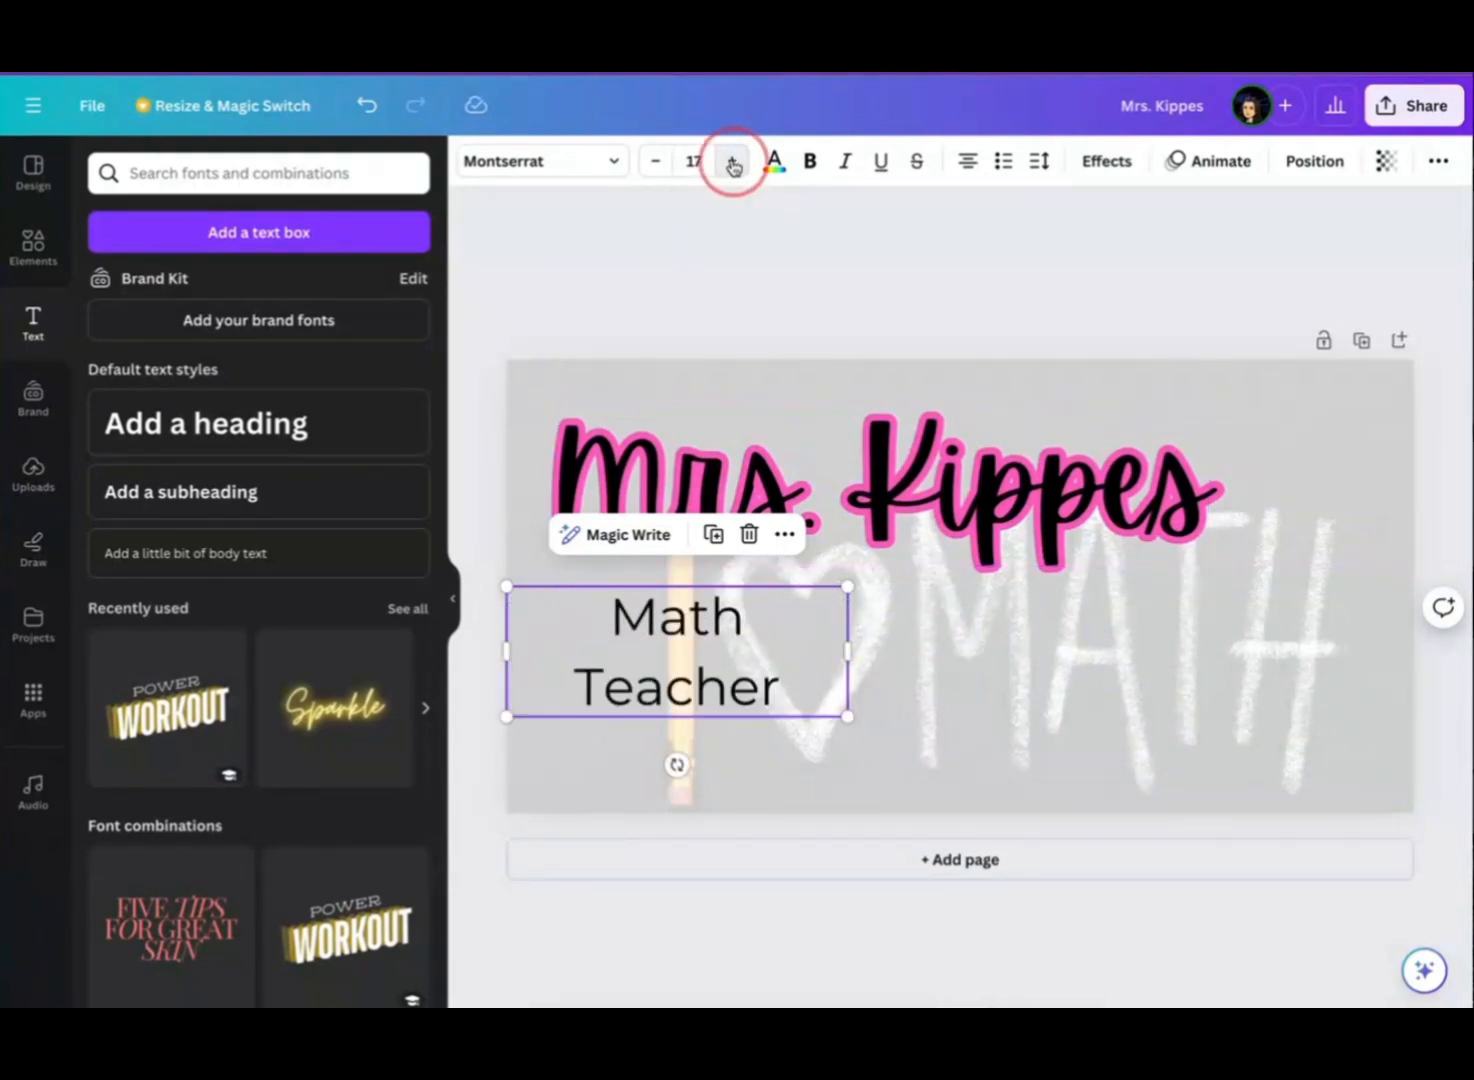
click(732, 161)
click(732, 161)
- Widen the "Math Teacher" text box to fit on one line and align its left edge with the teacher's name
click(845, 666)
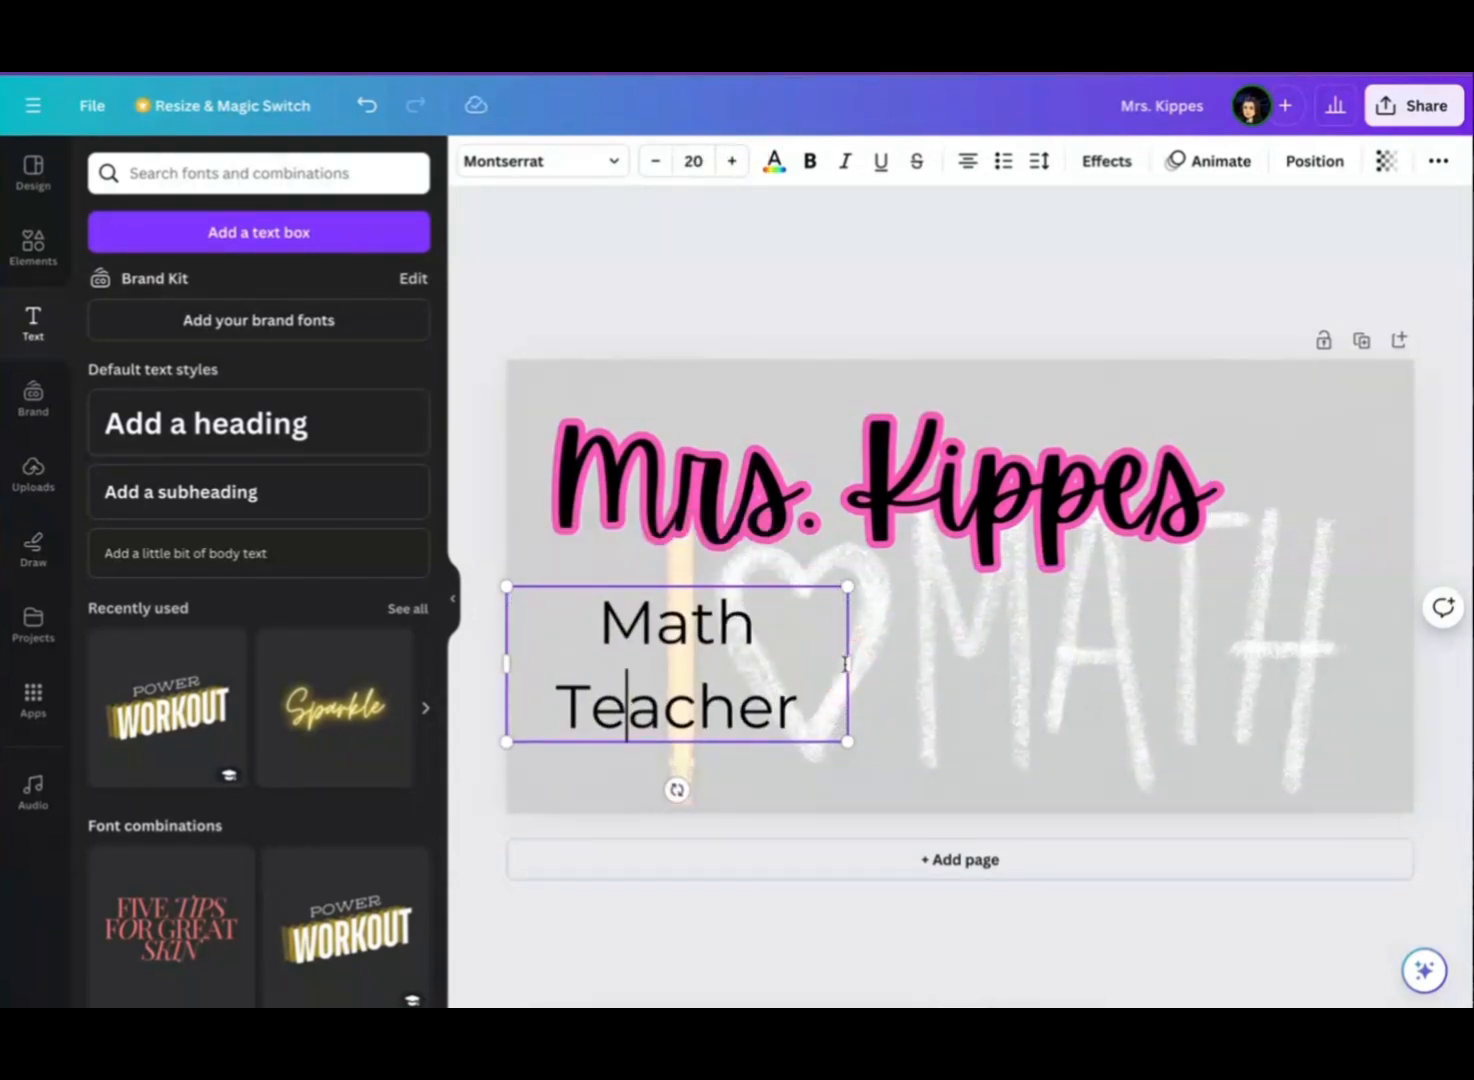
drag(849, 664, 937, 664)
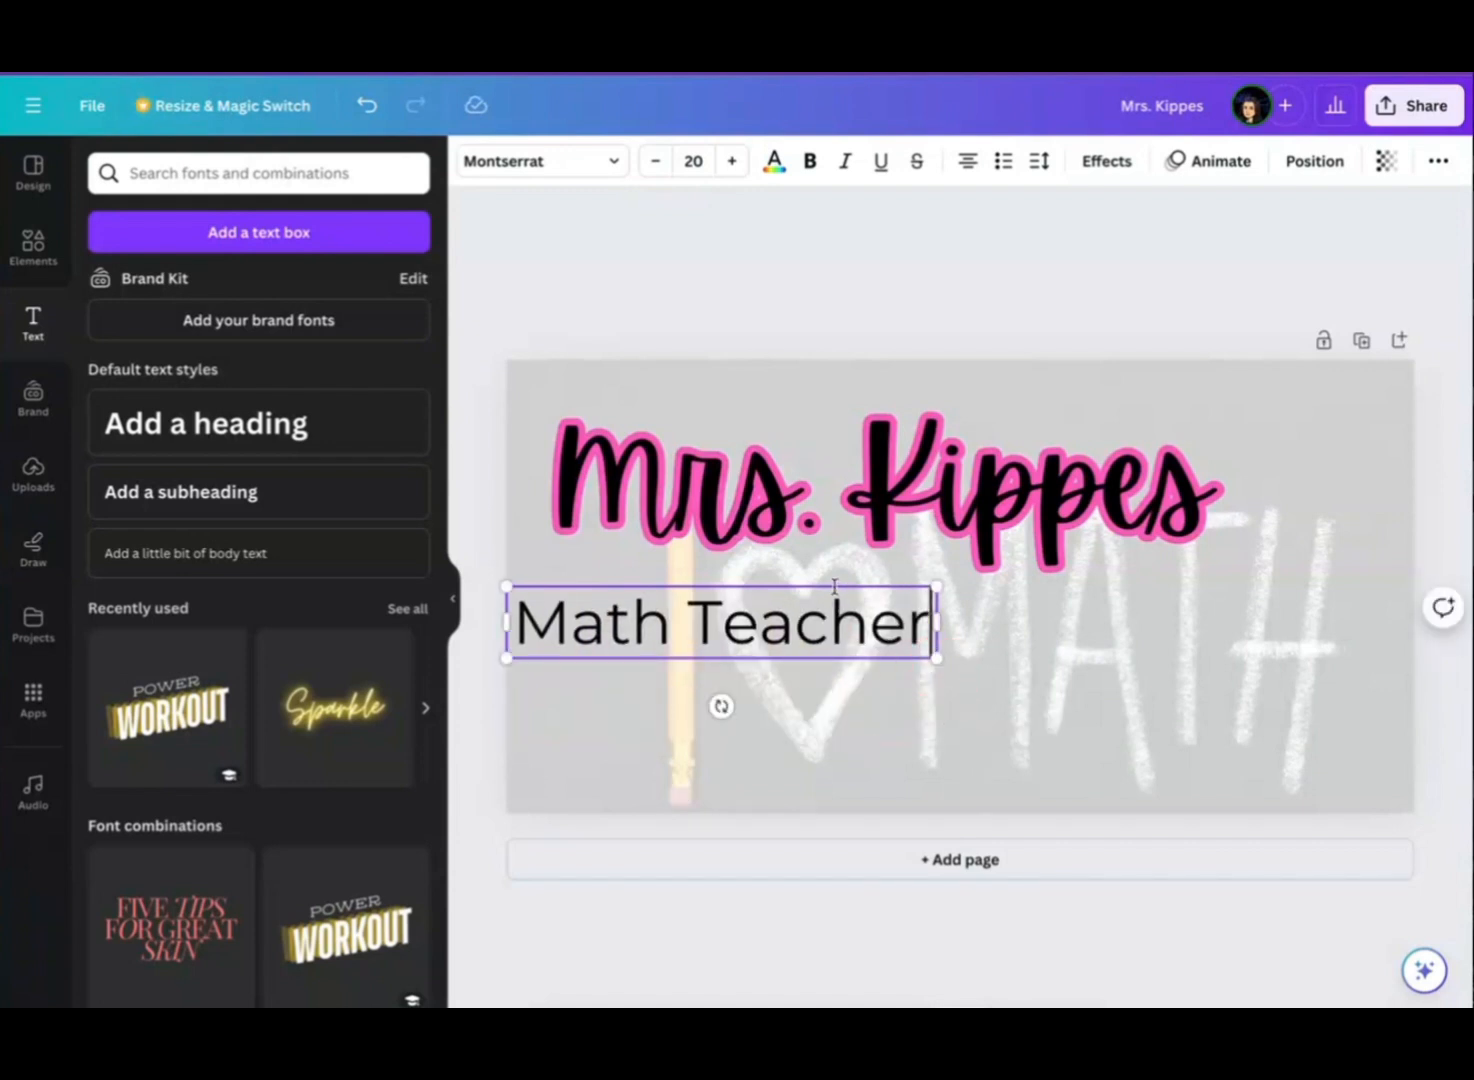
click(766, 272)
drag(740, 622, 780, 622)
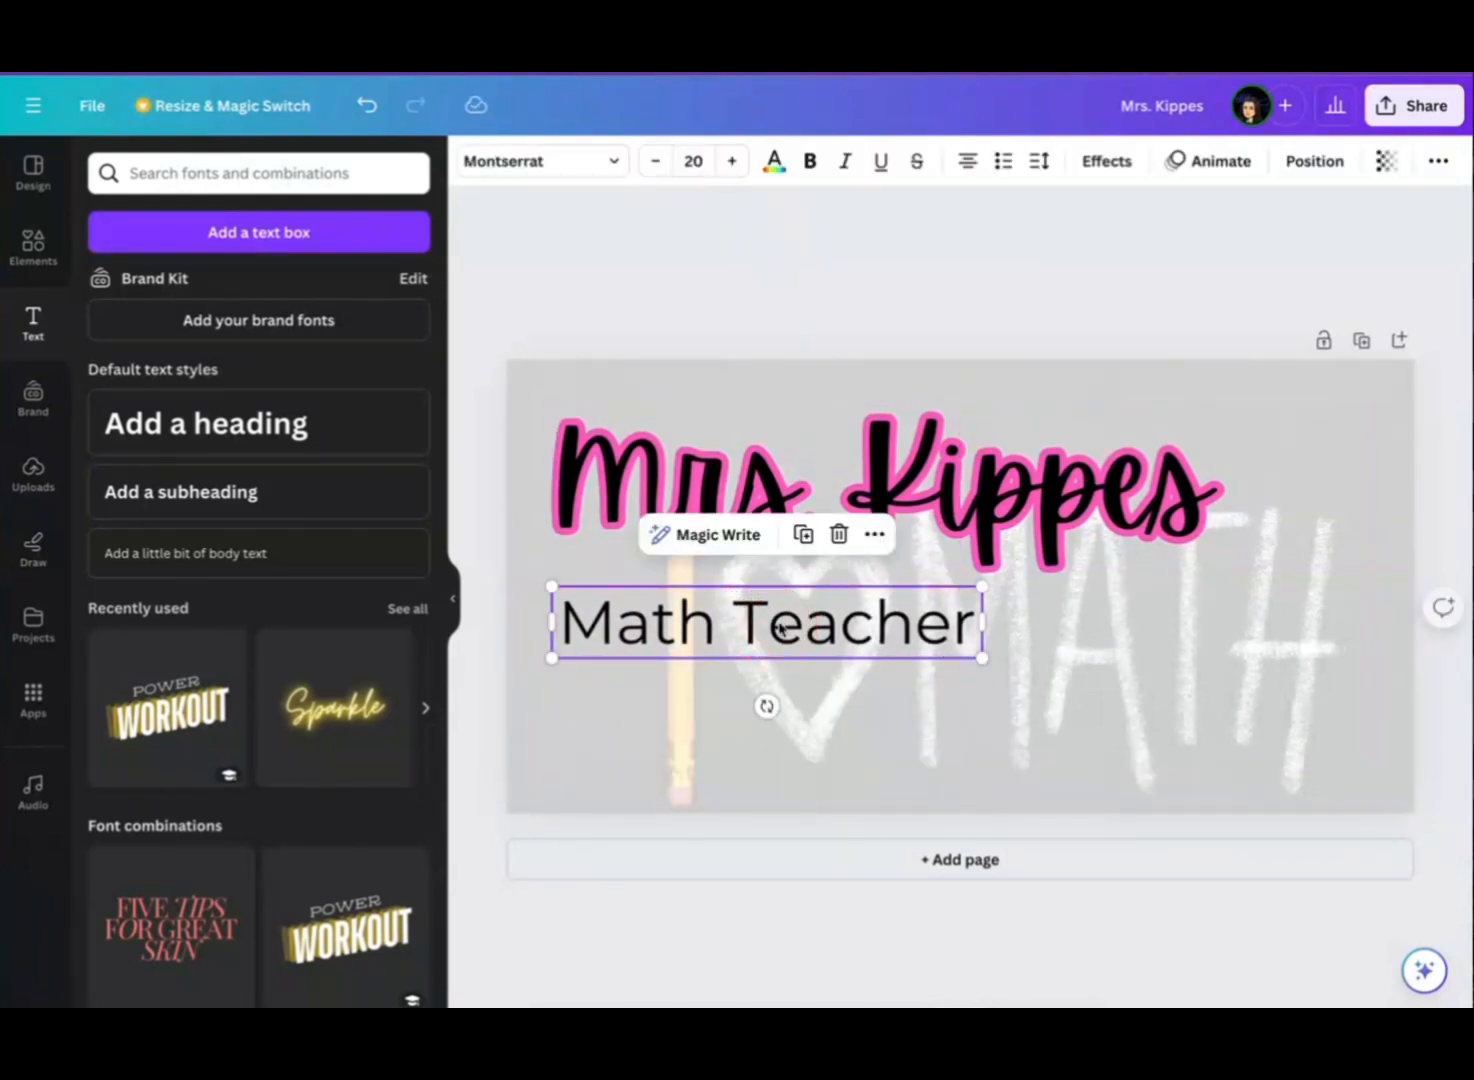
- Make the whole "Math Teacher" text bold
click(566, 623)
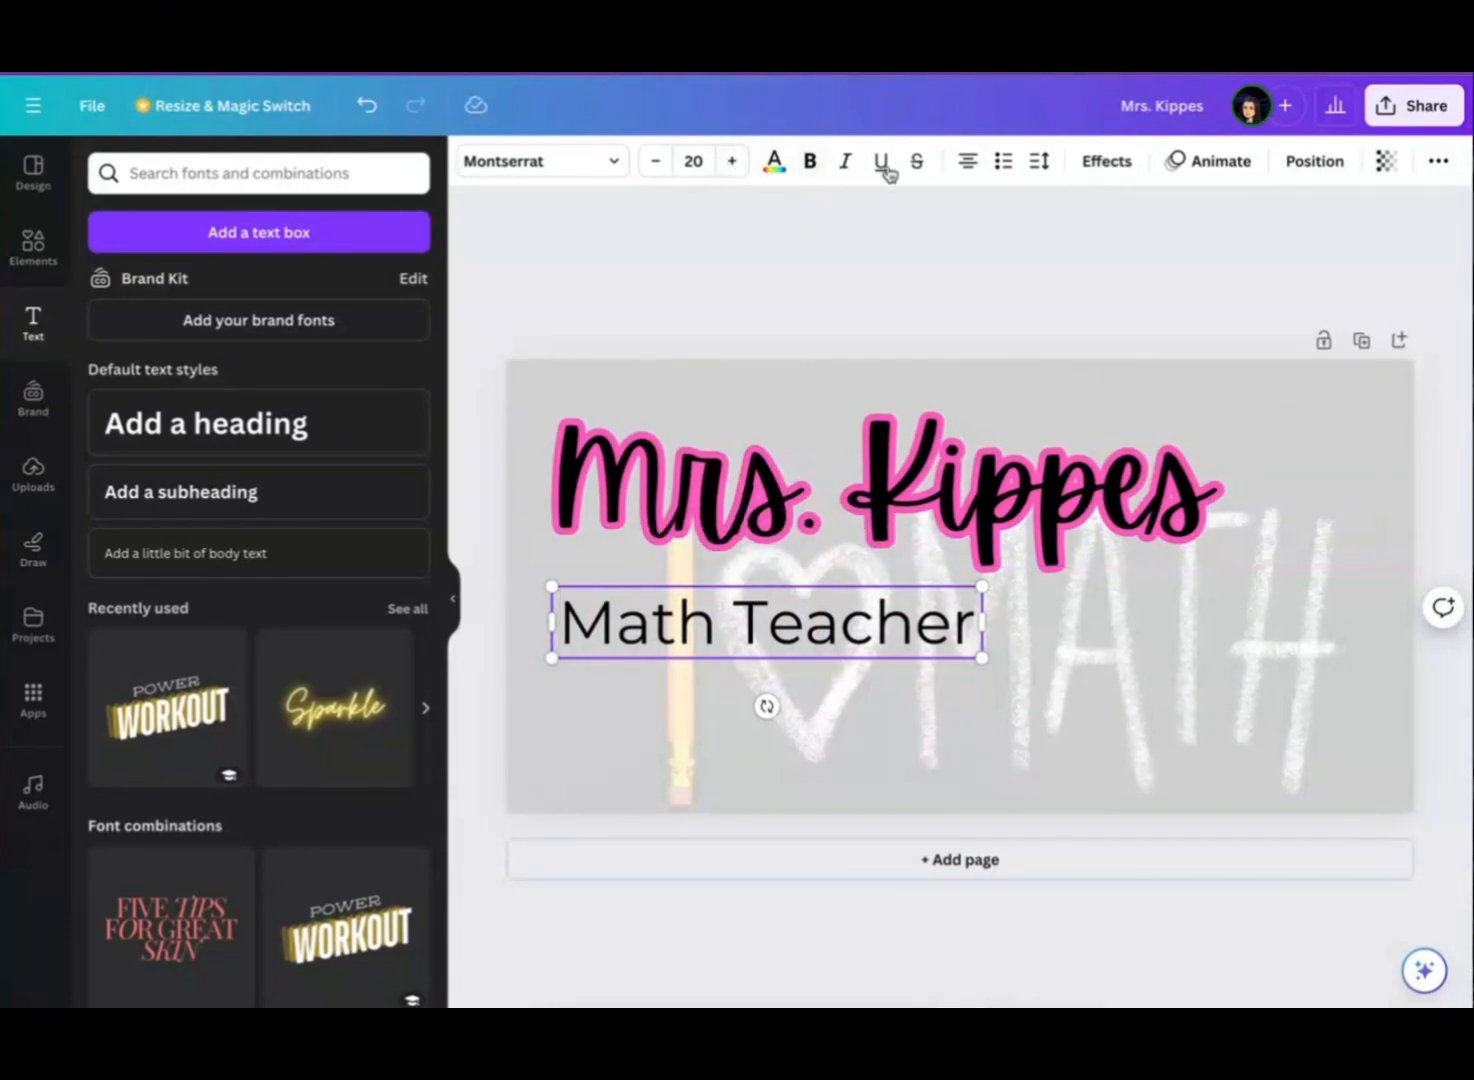
click(812, 162)
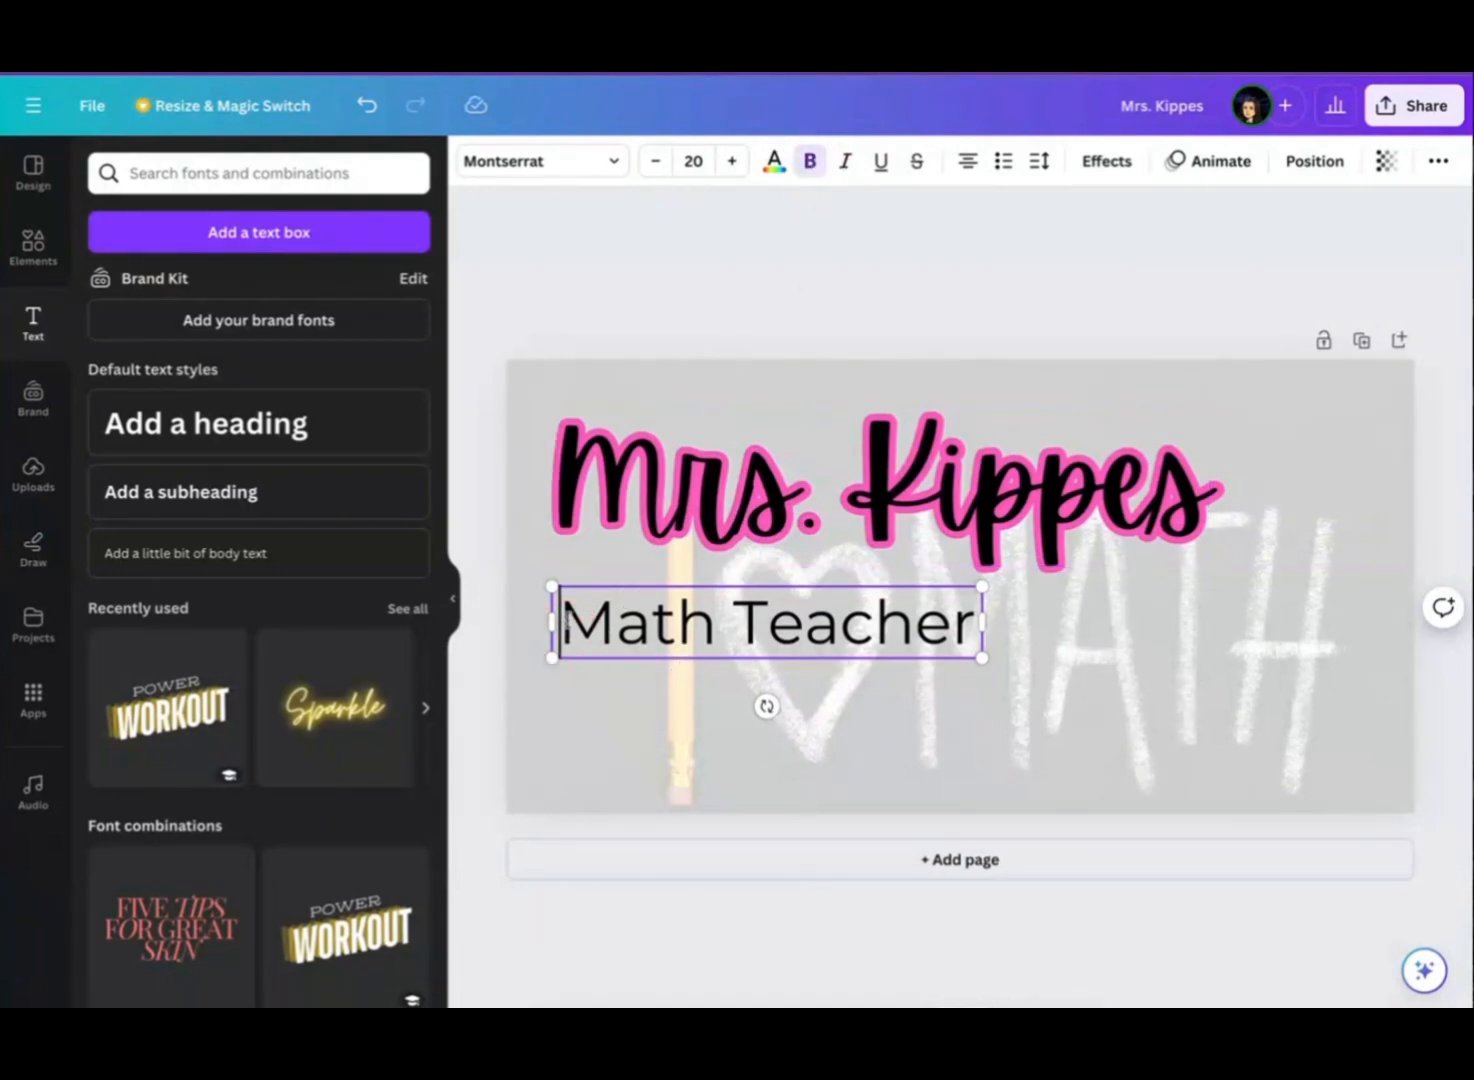
click(586, 621)
drag(586, 621, 1013, 662)
click(812, 162)
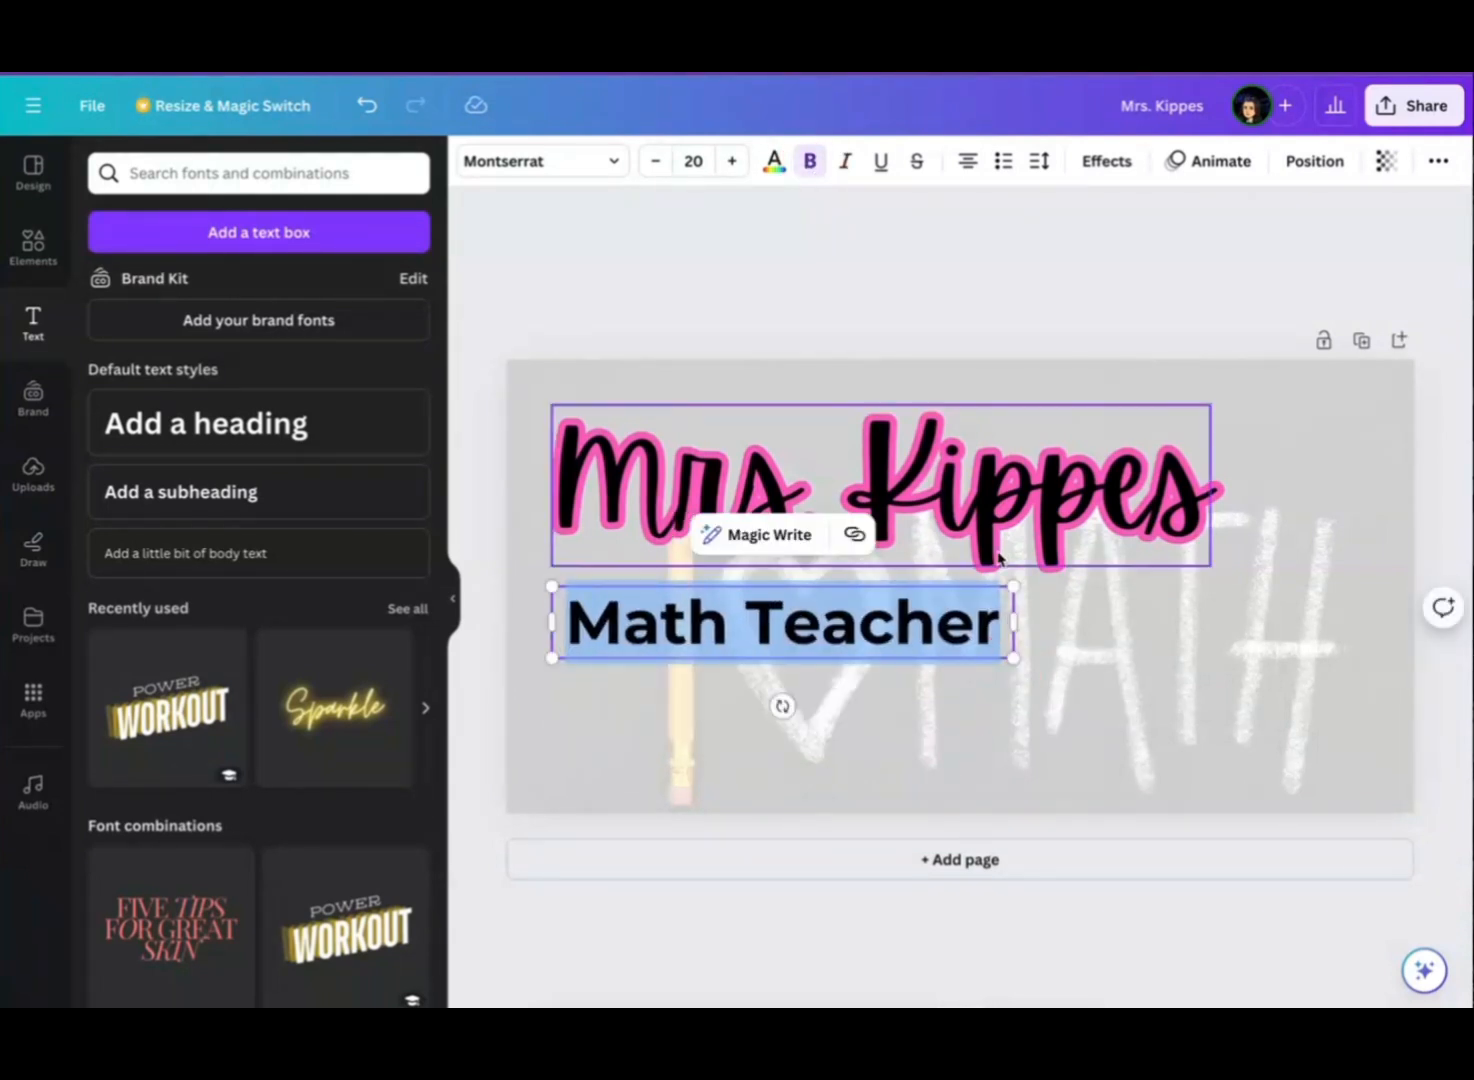
- Give the "Math Teacher" text a white Outline effect with a thickness of 140 and a Curve shape
click(1110, 168)
click(374, 435)
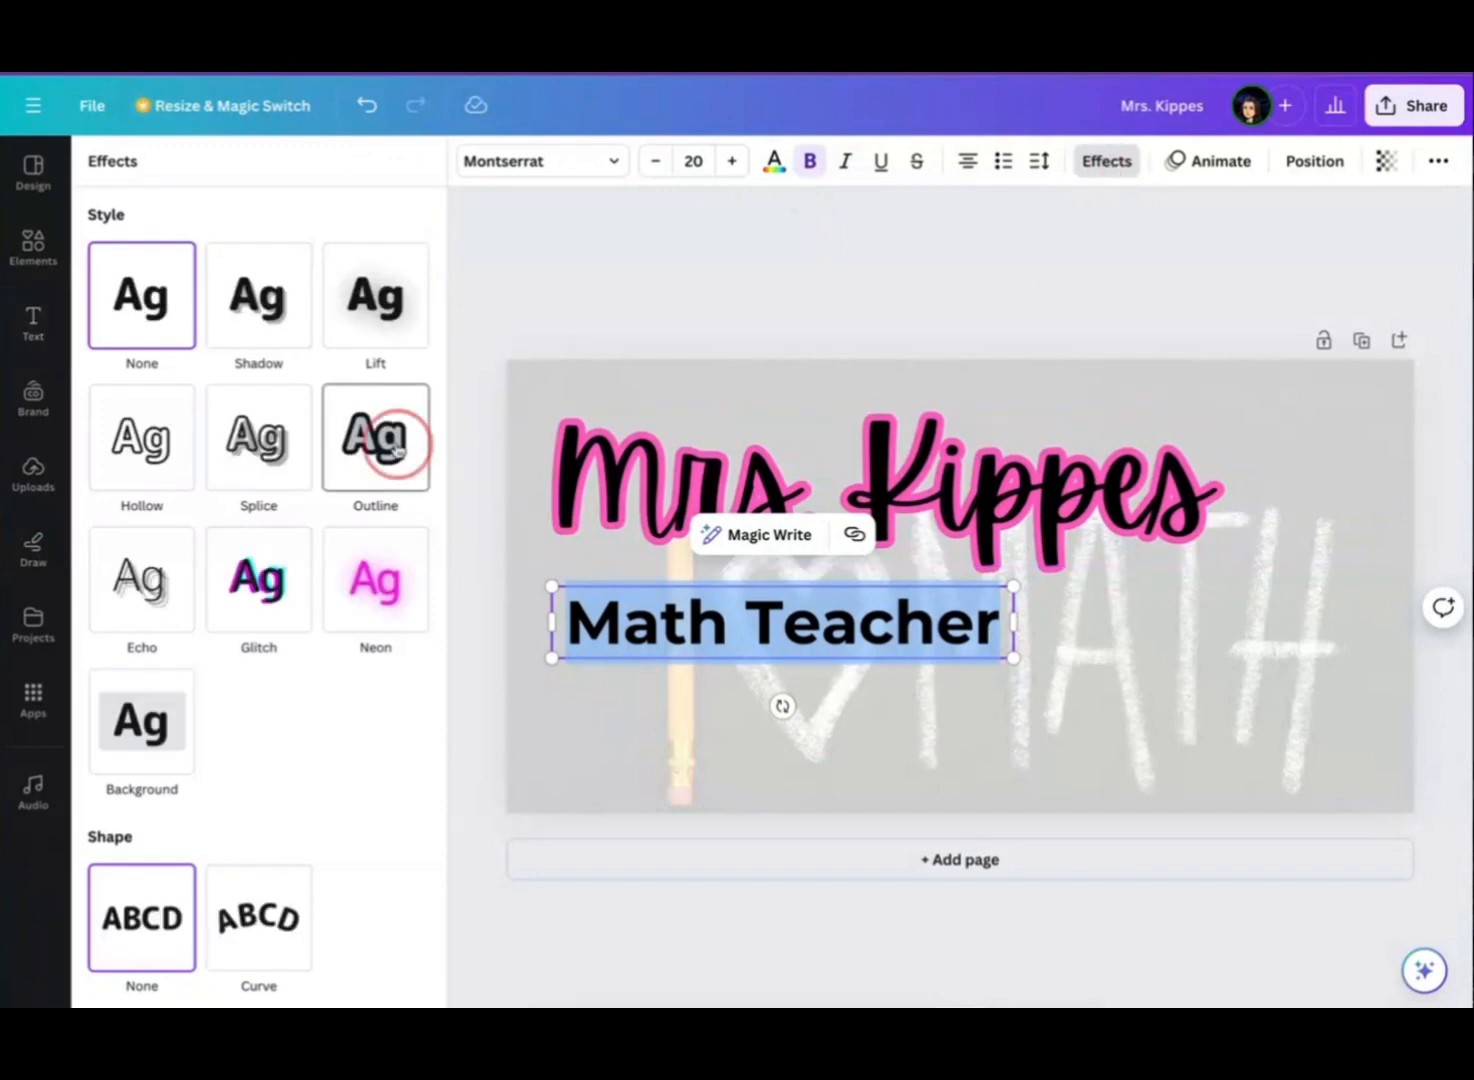
click(412, 624)
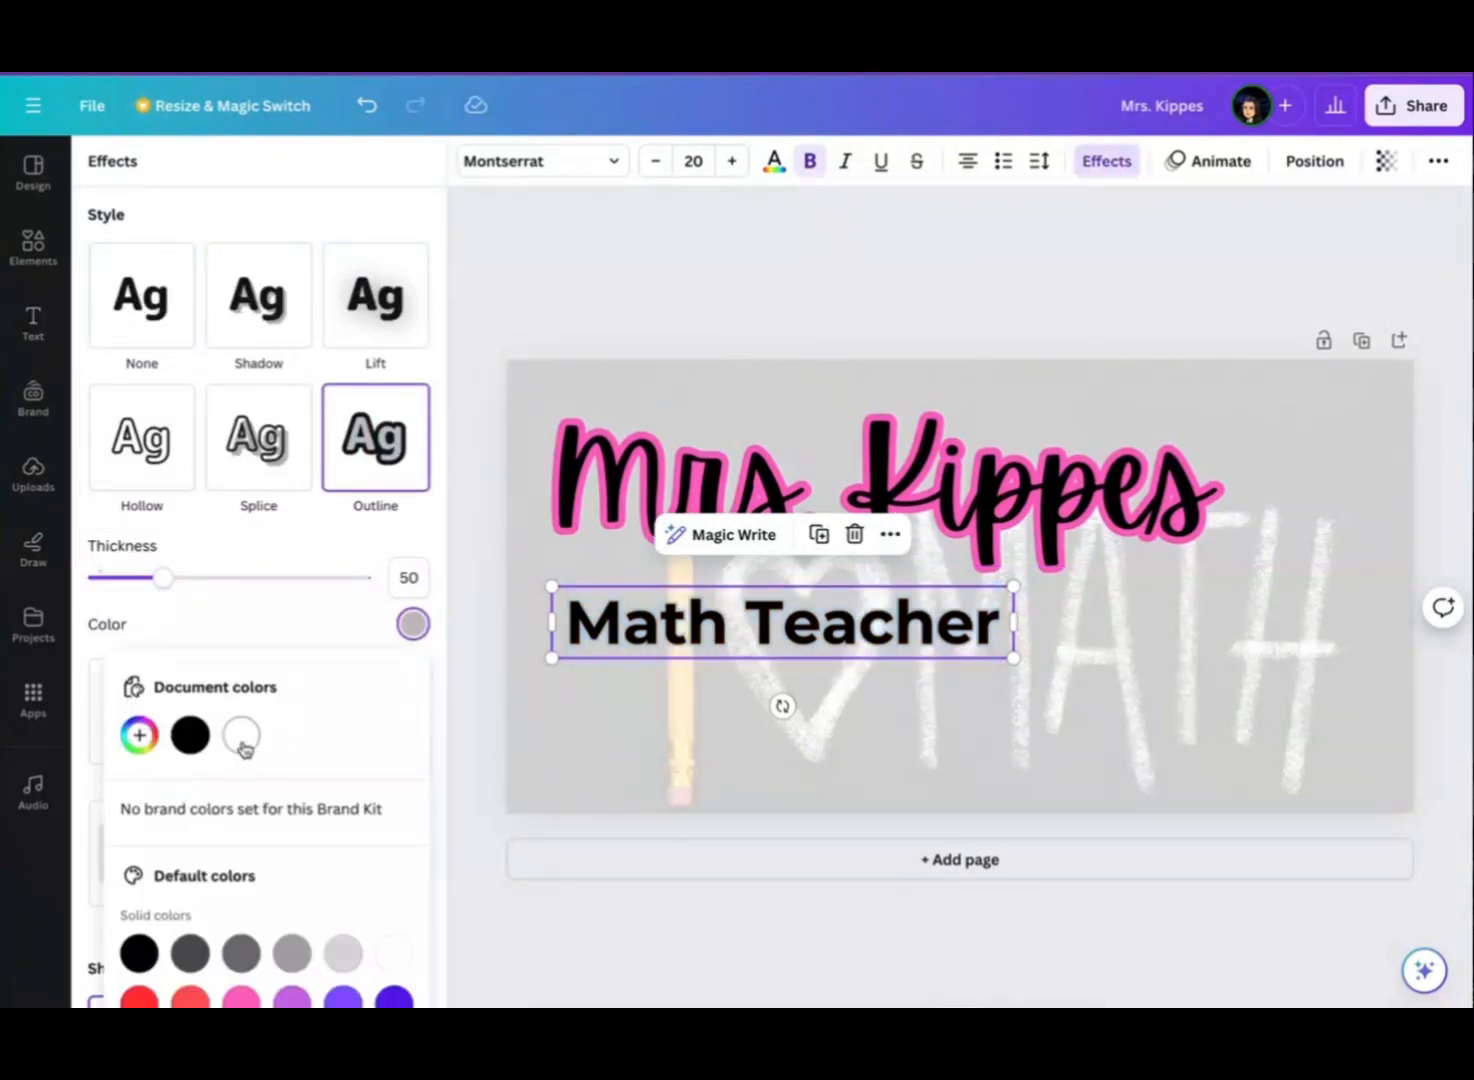
click(241, 737)
drag(162, 578, 285, 600)
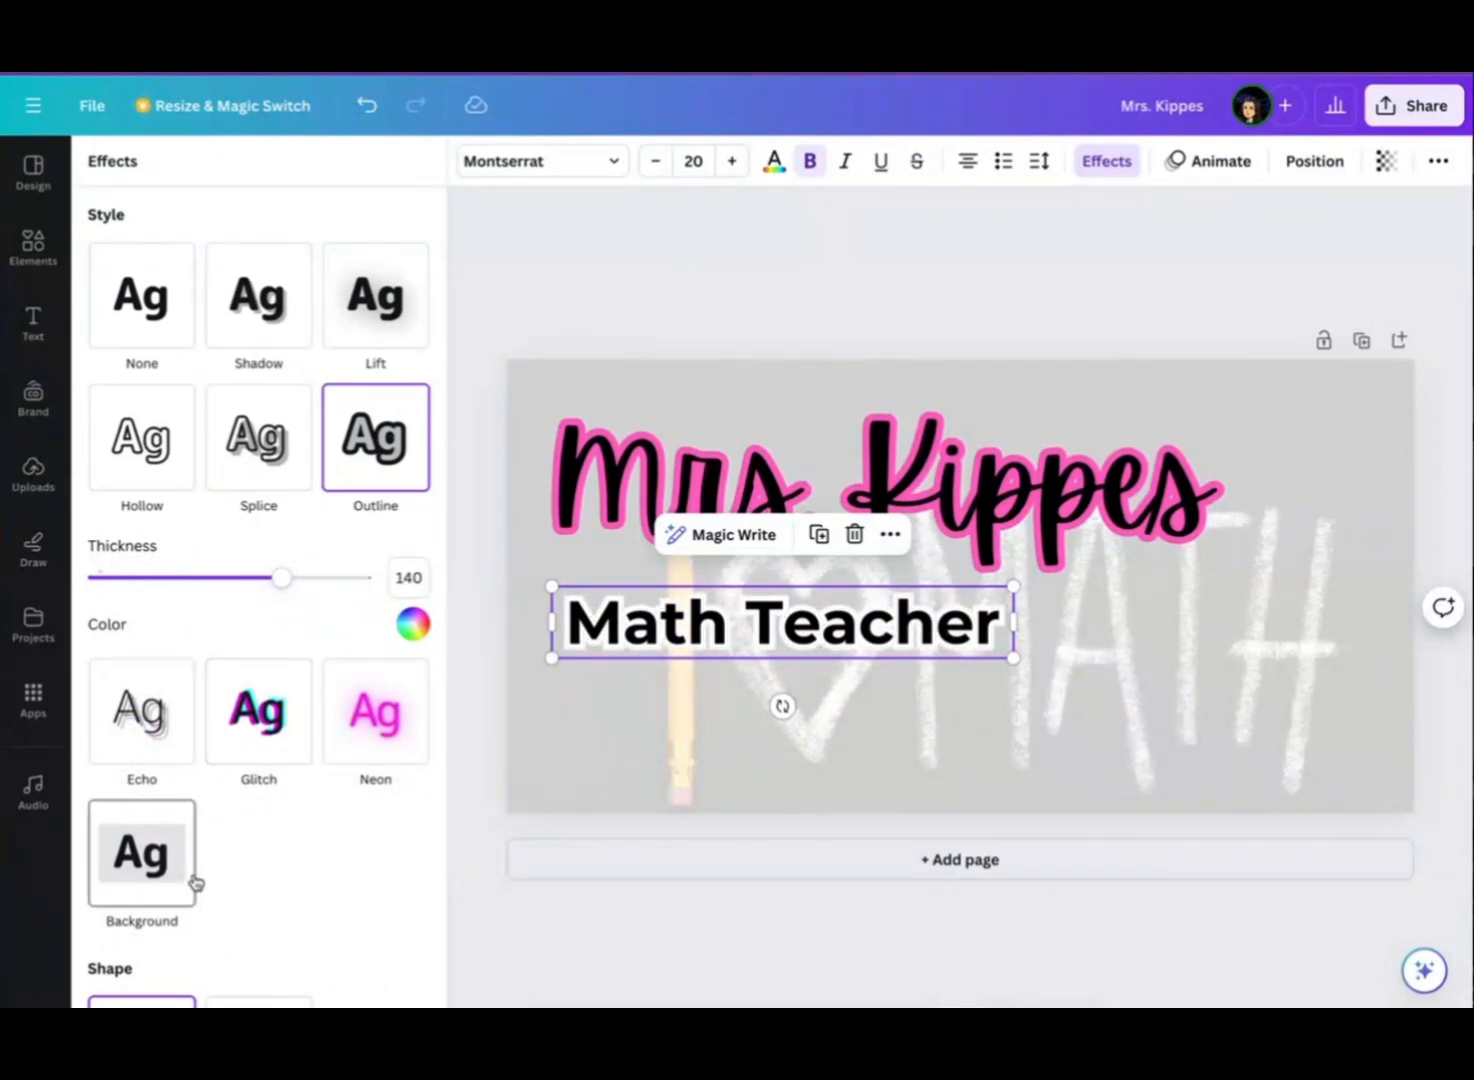
scroll(270, 745, down, 1)
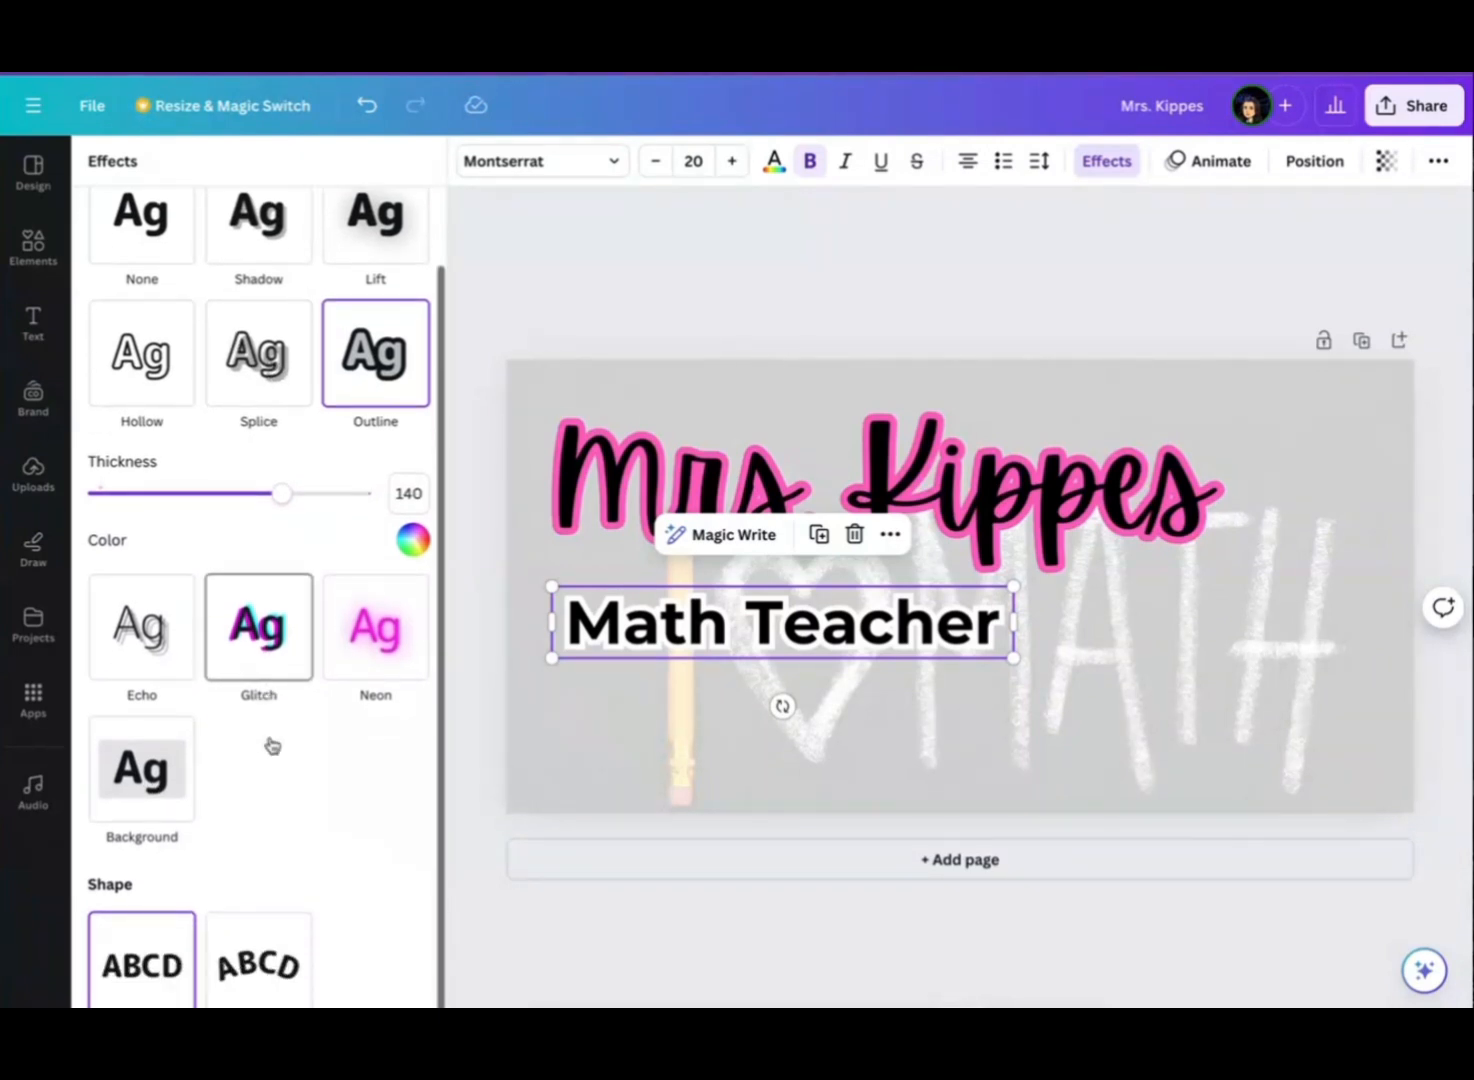
click(273, 968)
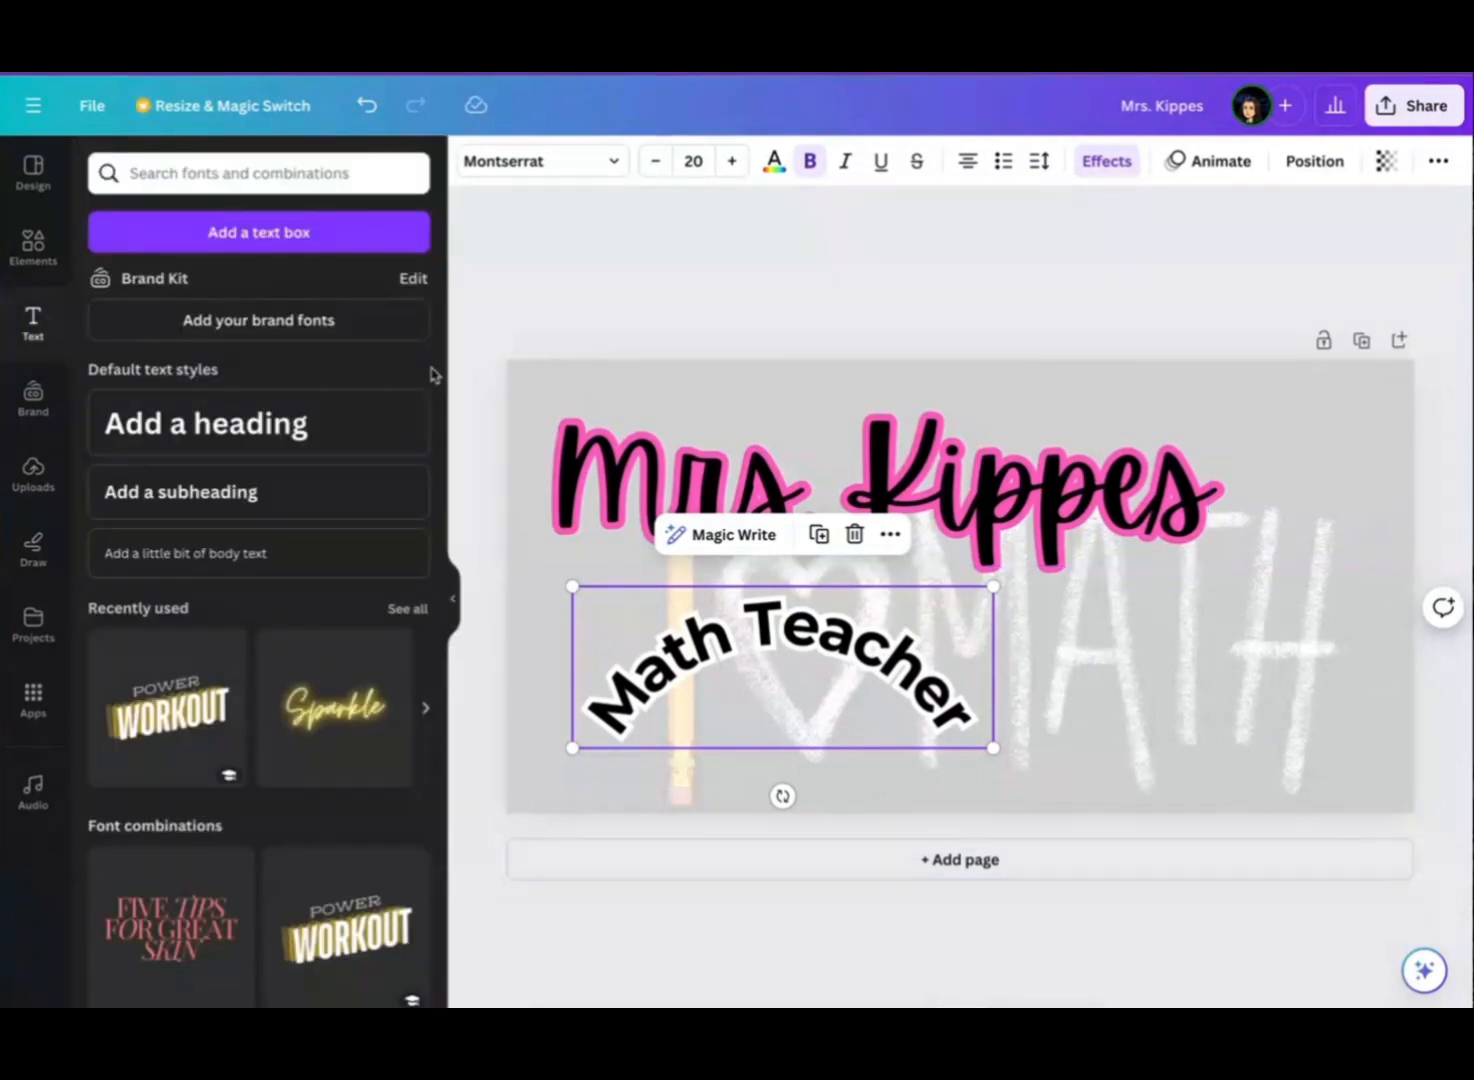
- Search the design elements for "Math" and show results of all types
click(224, 170)
text(math)
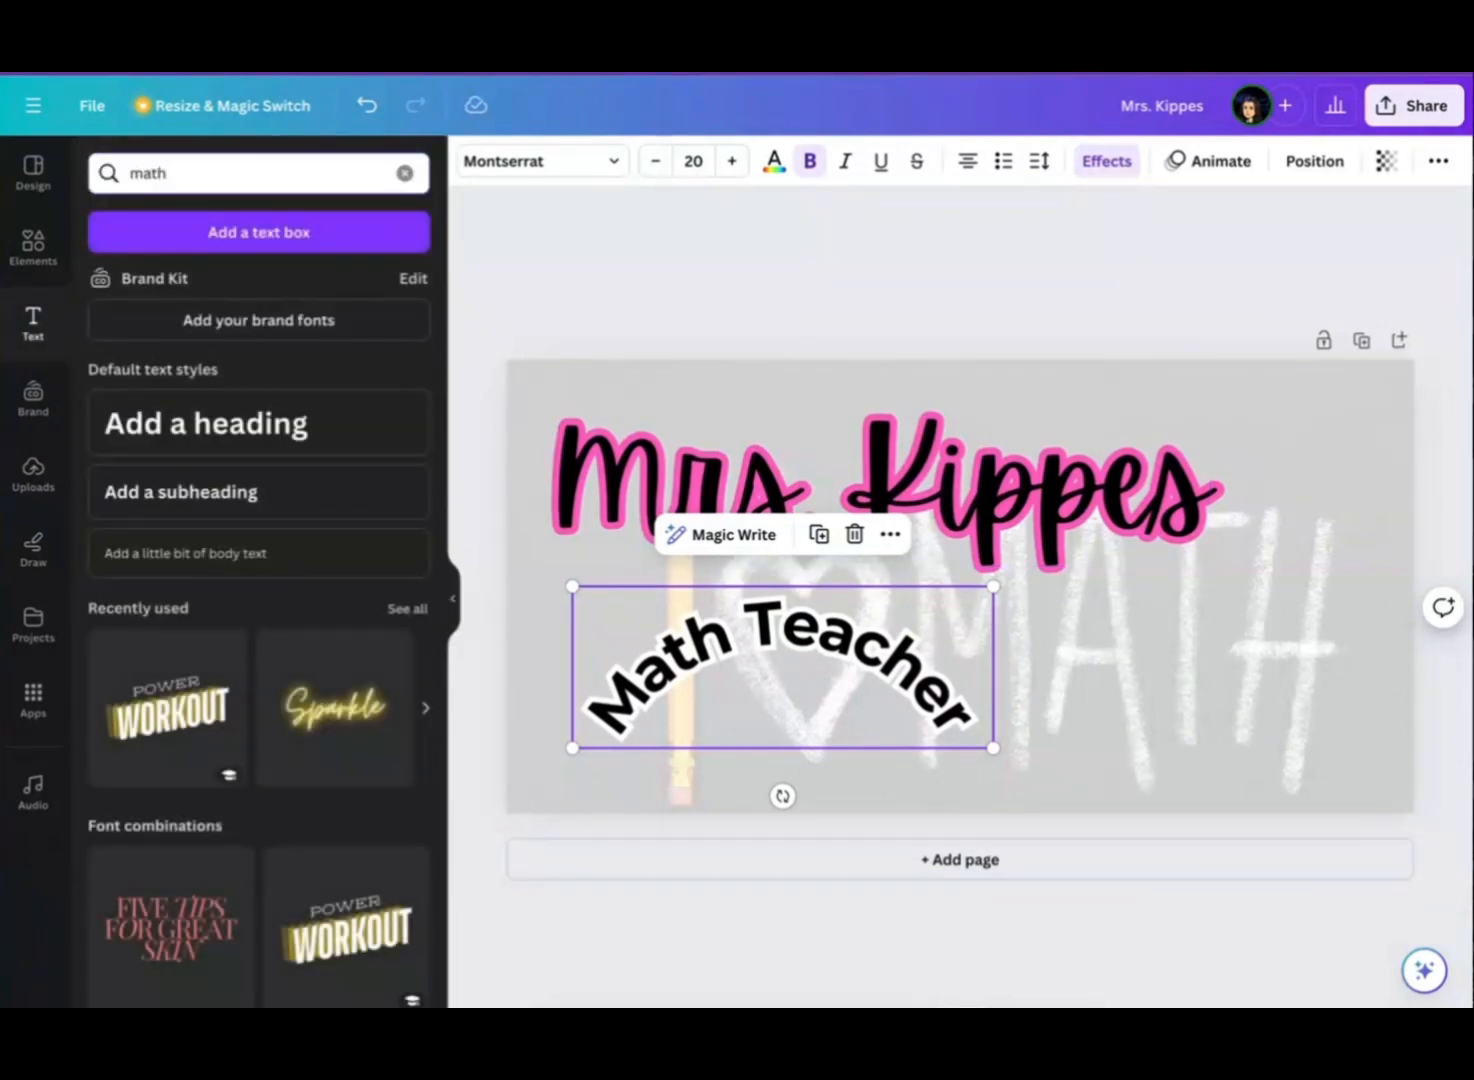
key(Return)
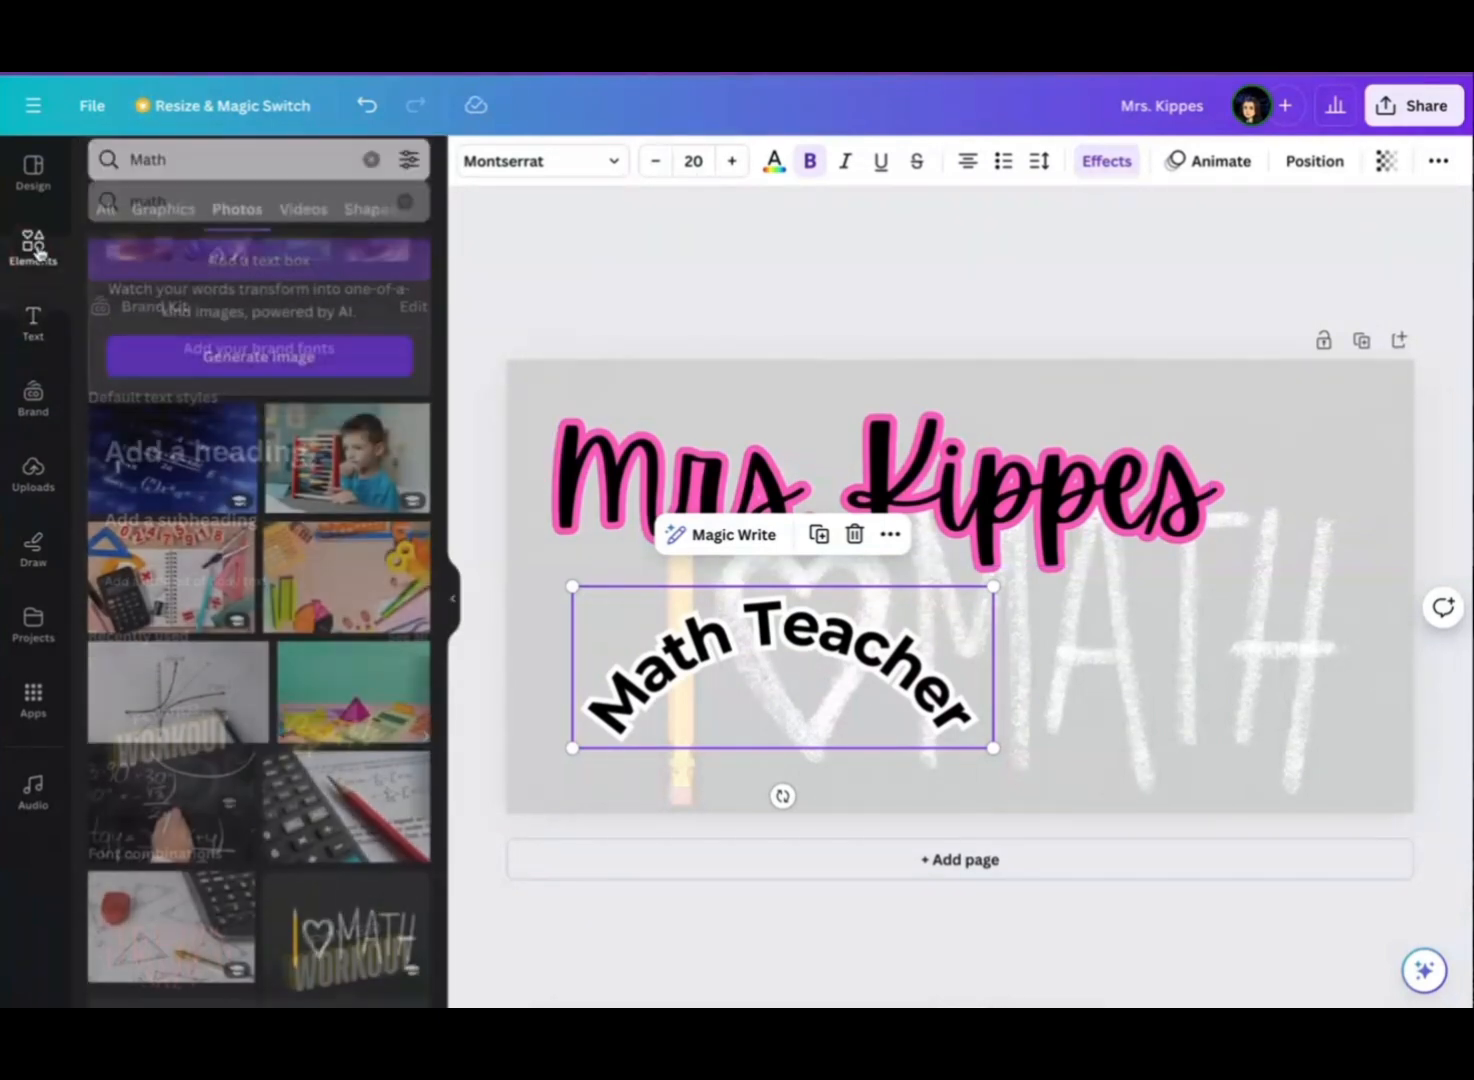
click(195, 173)
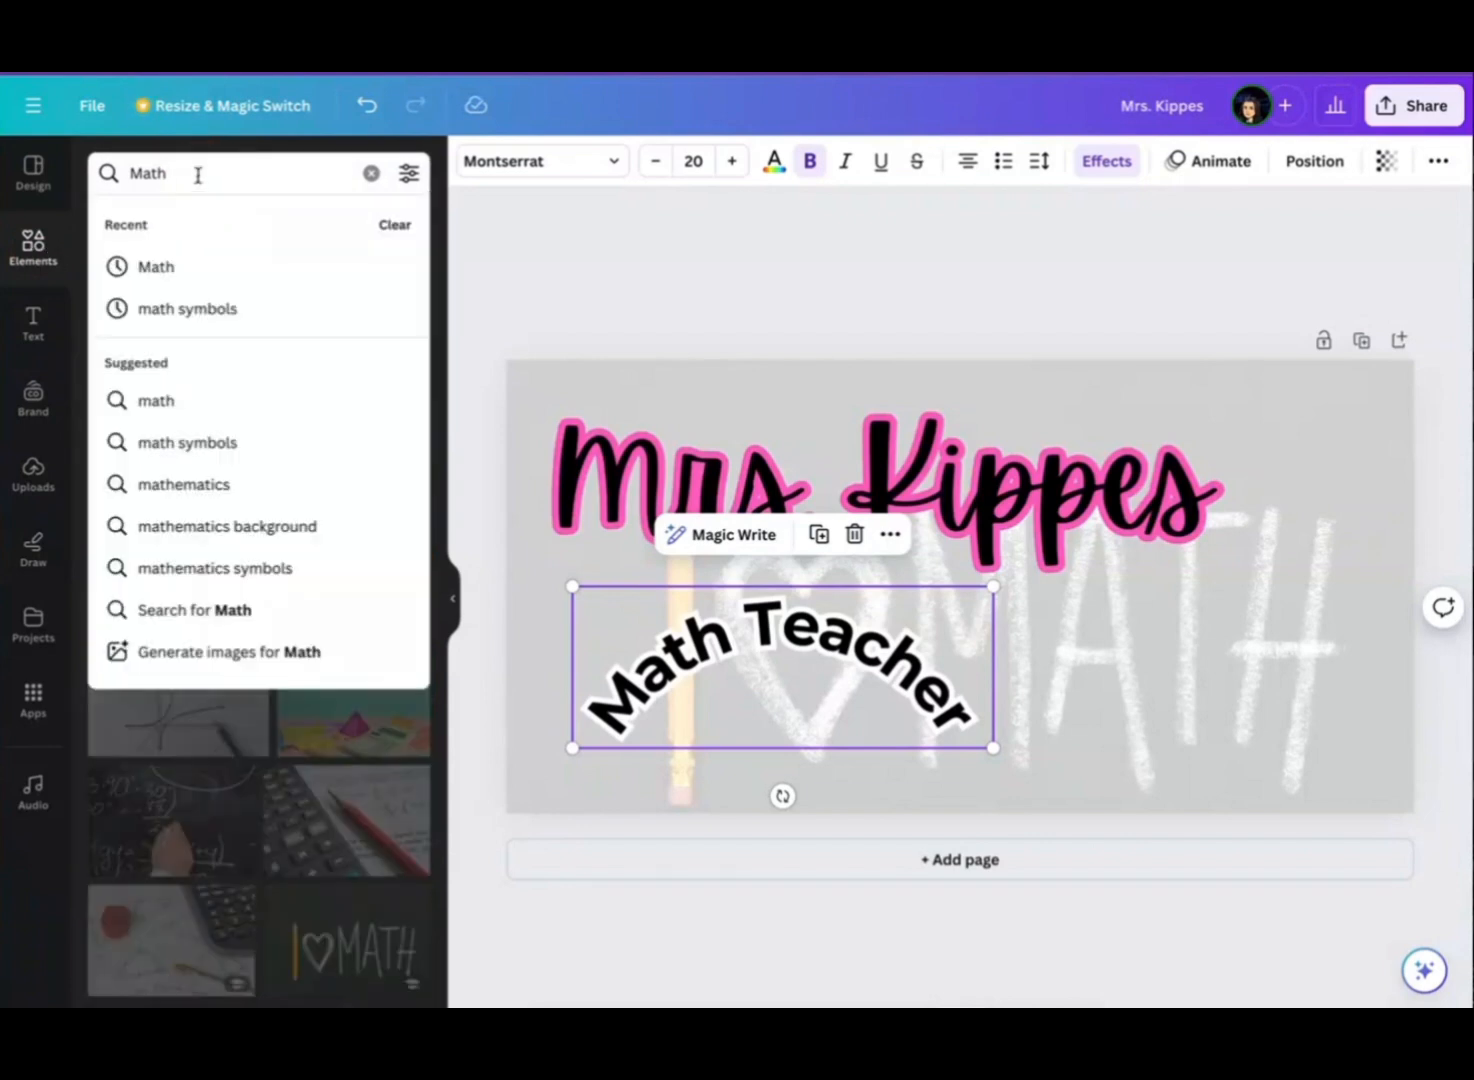
click(192, 267)
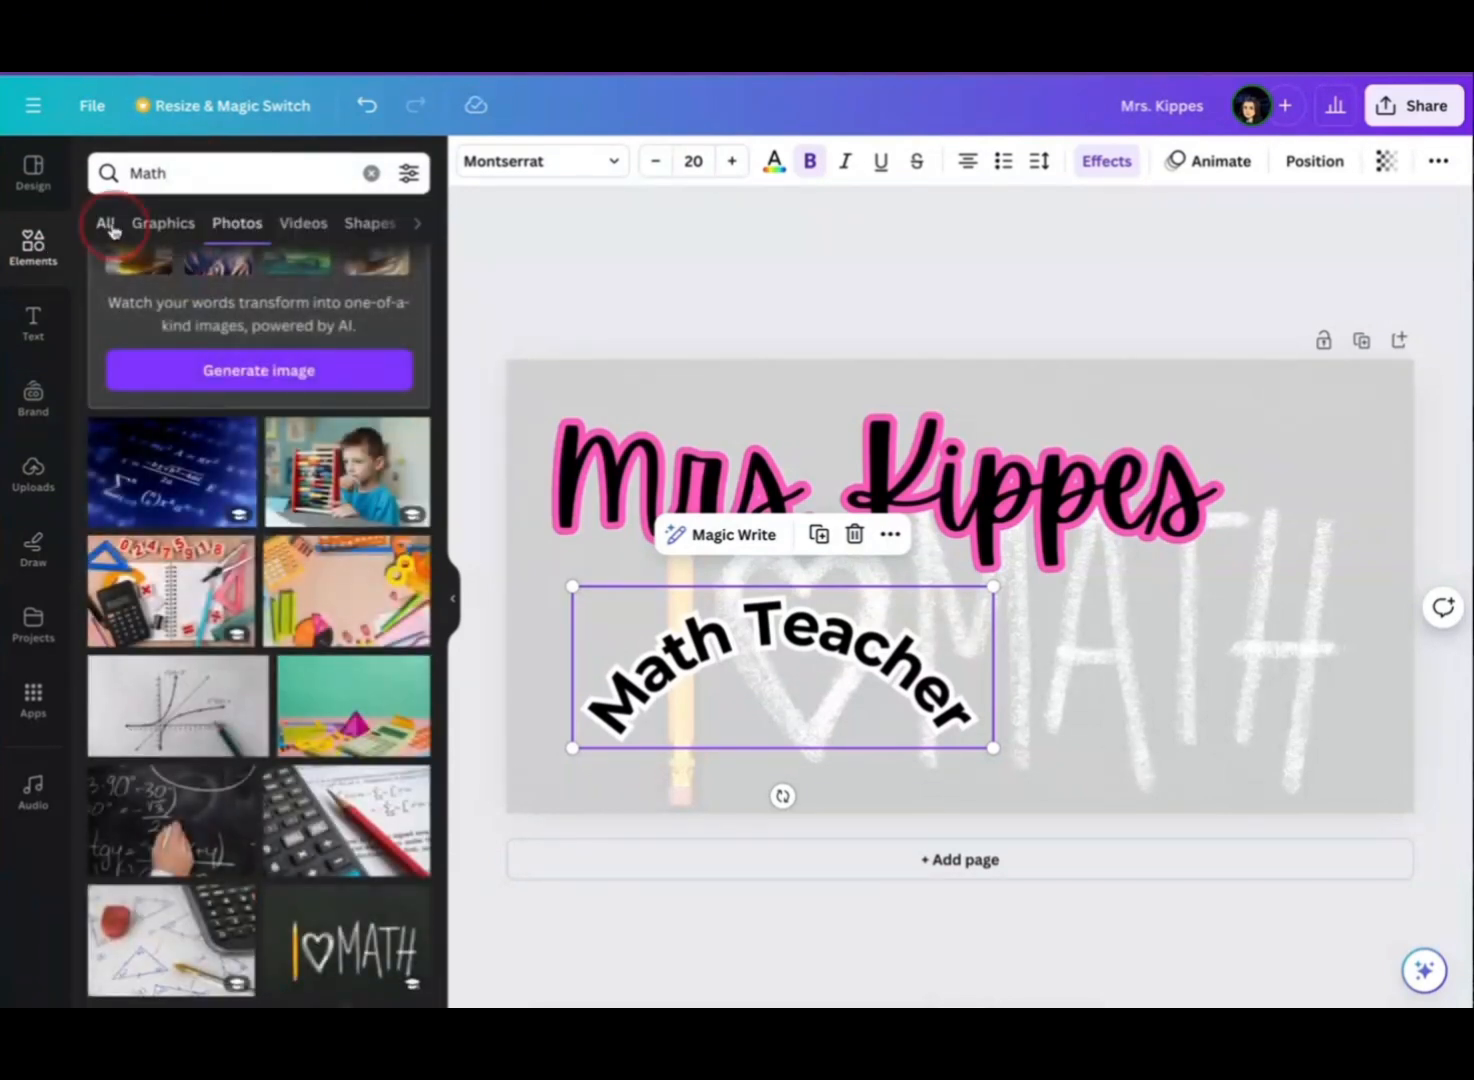
click(108, 226)
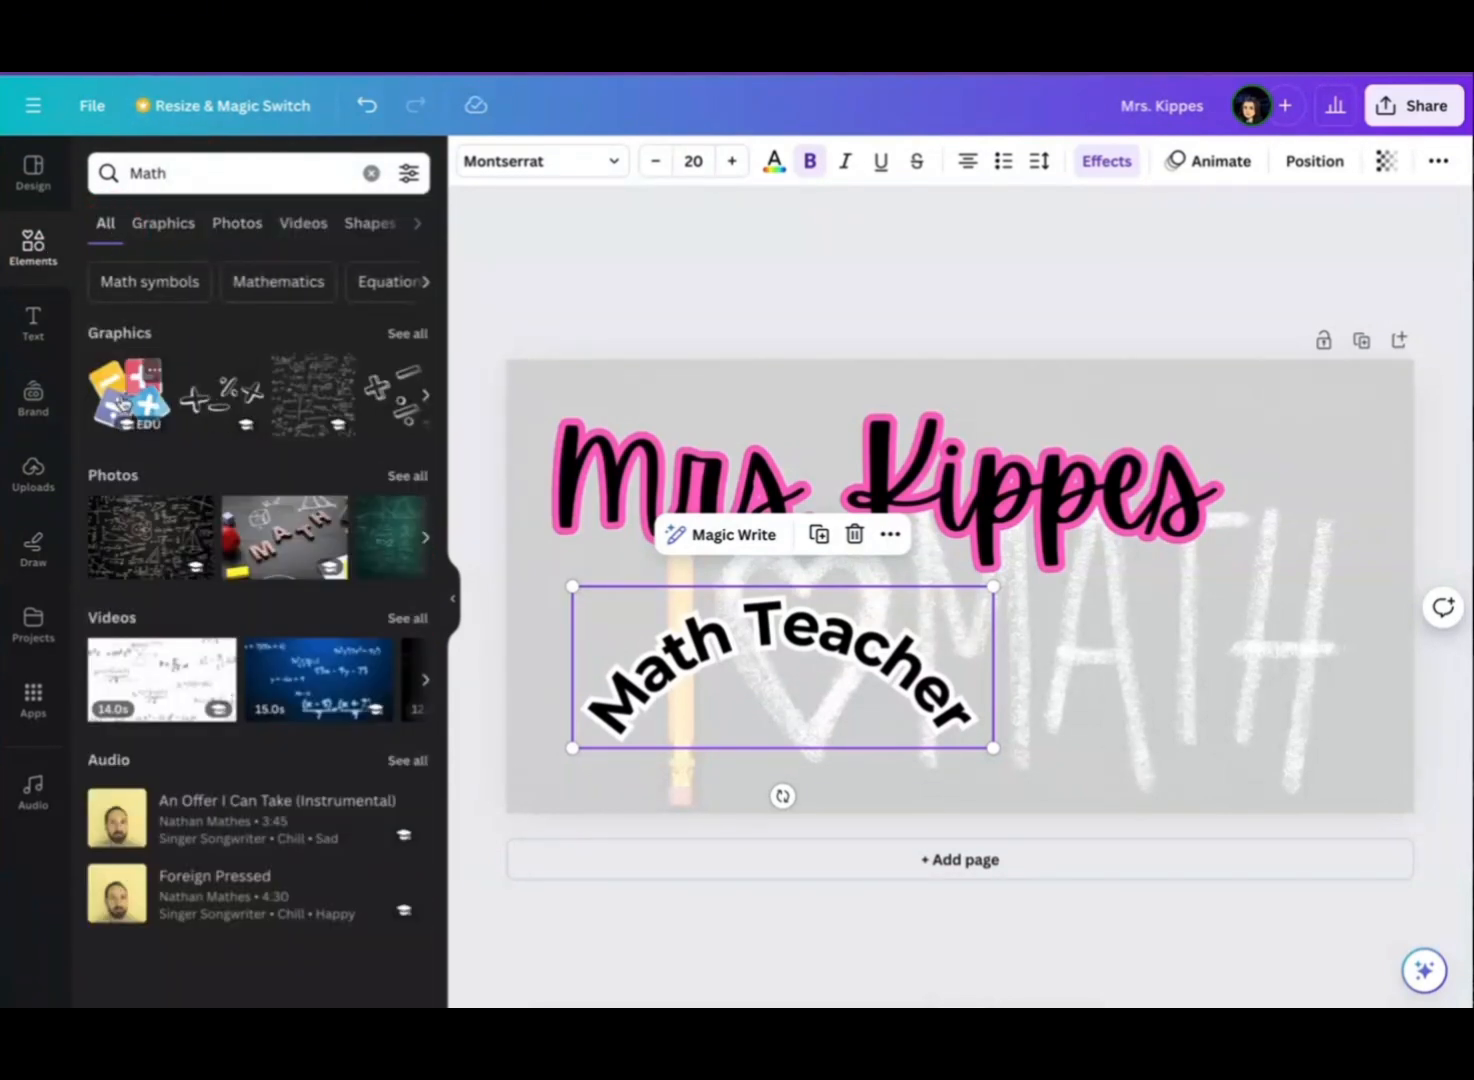
- Add the colorful four-operations math graphic to the design, placing it beneath the curved "Math Teacher" text
drag(120, 400, 800, 748)
click(852, 309)
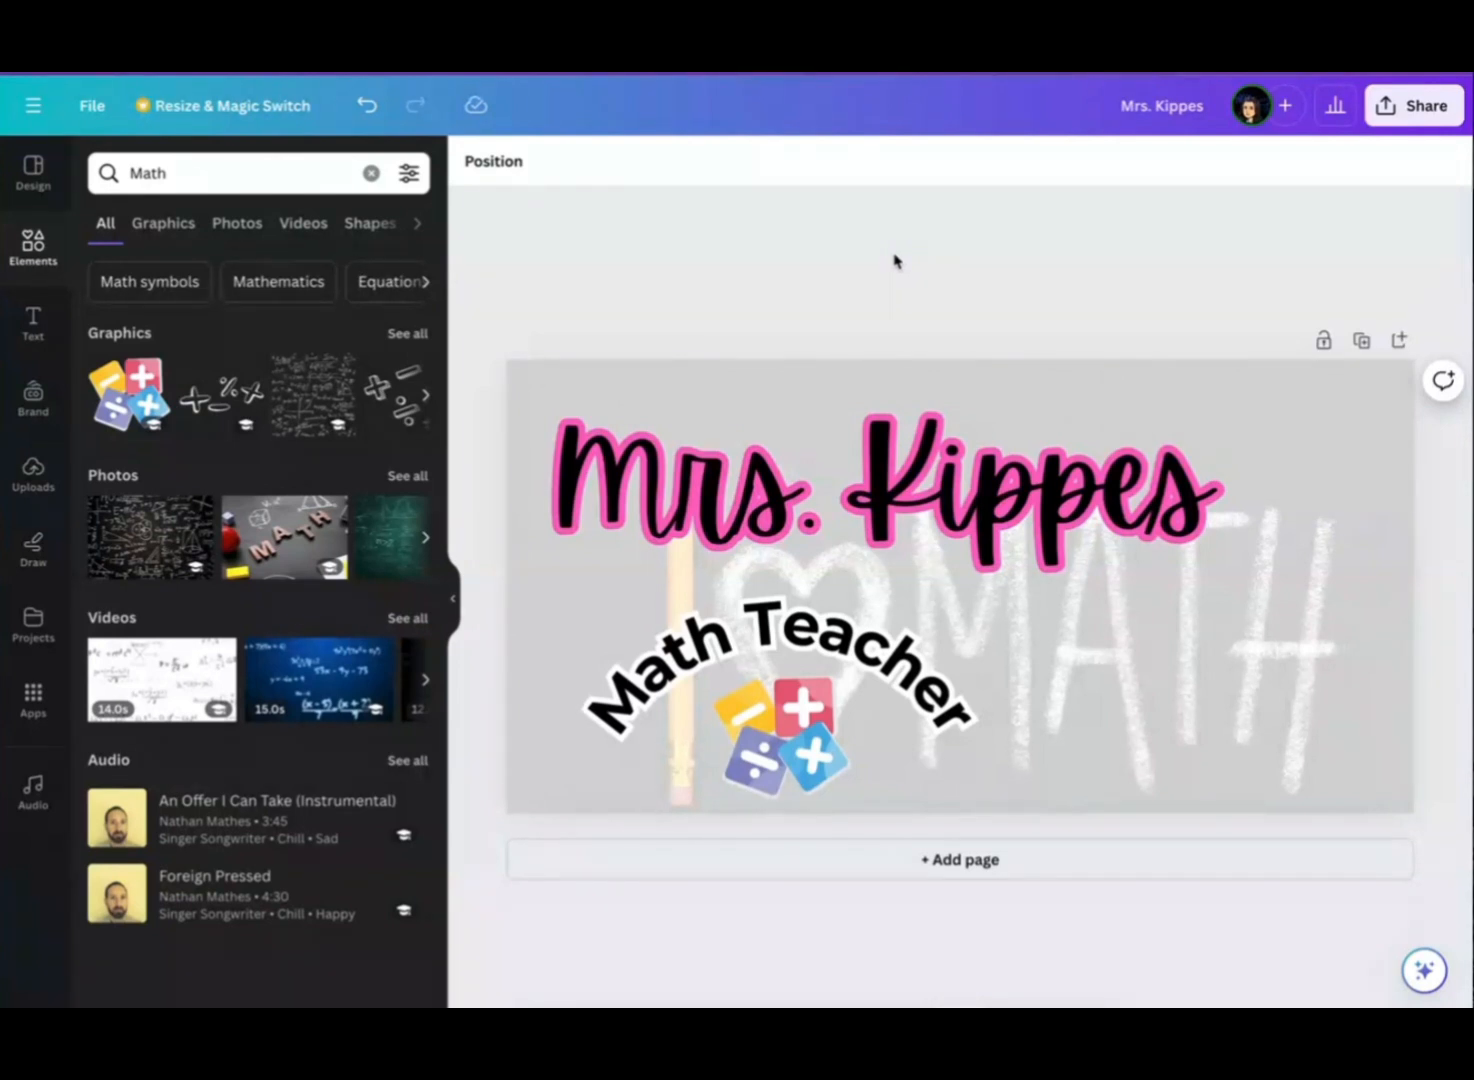
- Examine the background photo's adjustment options, including white balance, light, color and color edit settings
click(1236, 372)
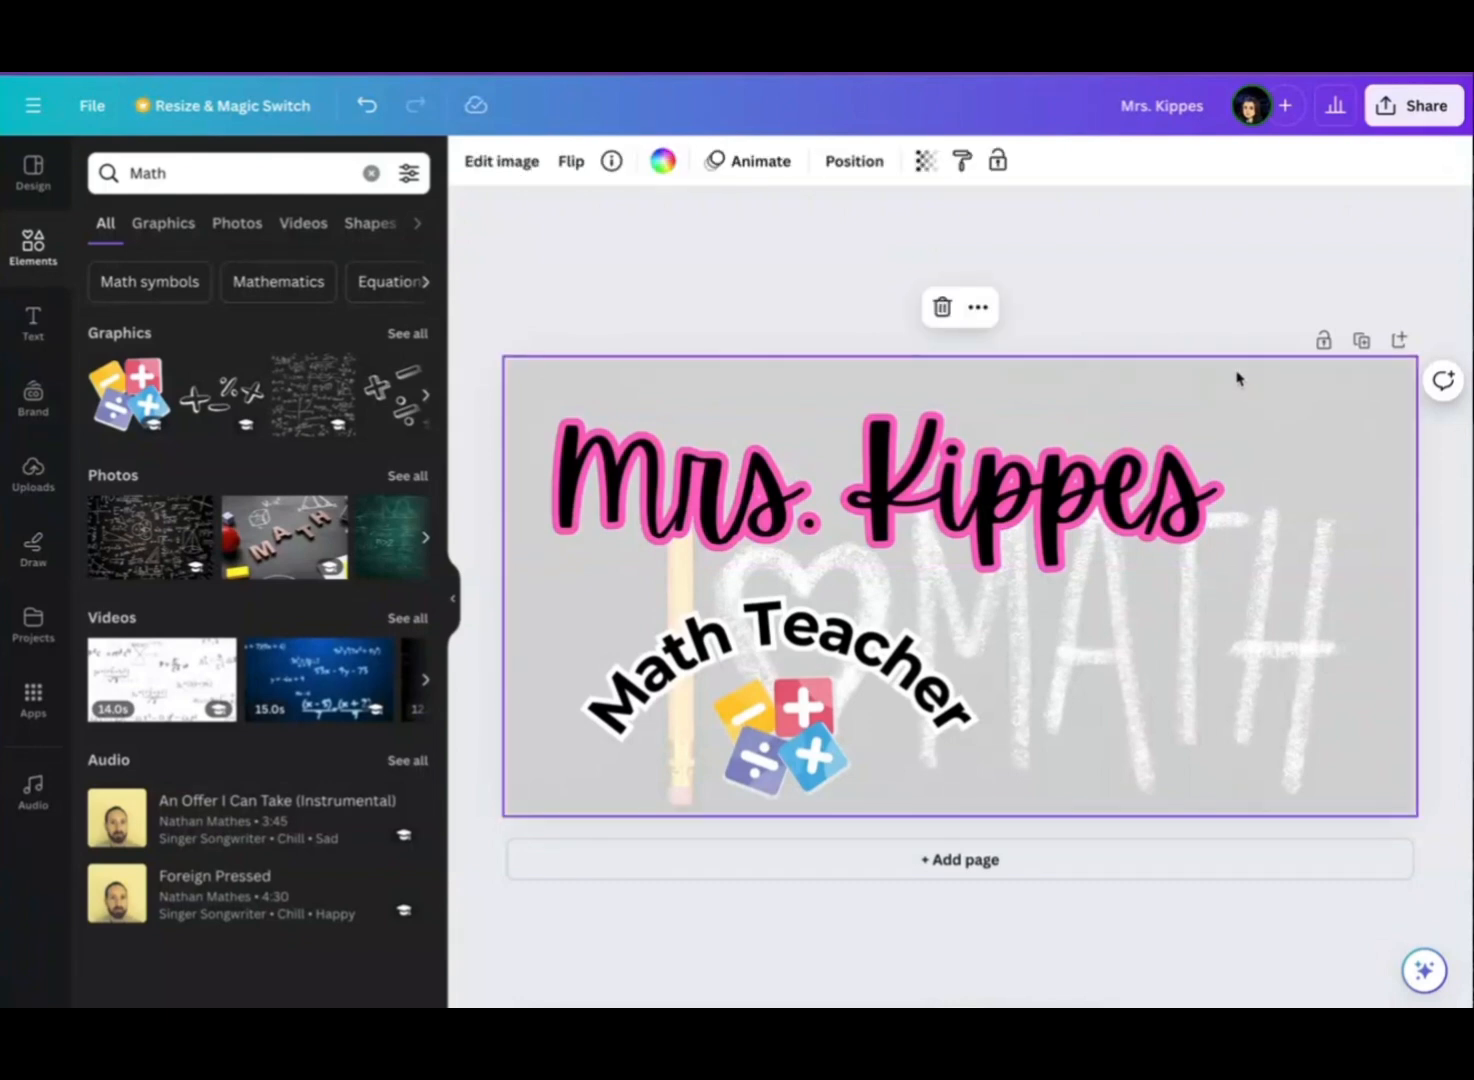
click(520, 170)
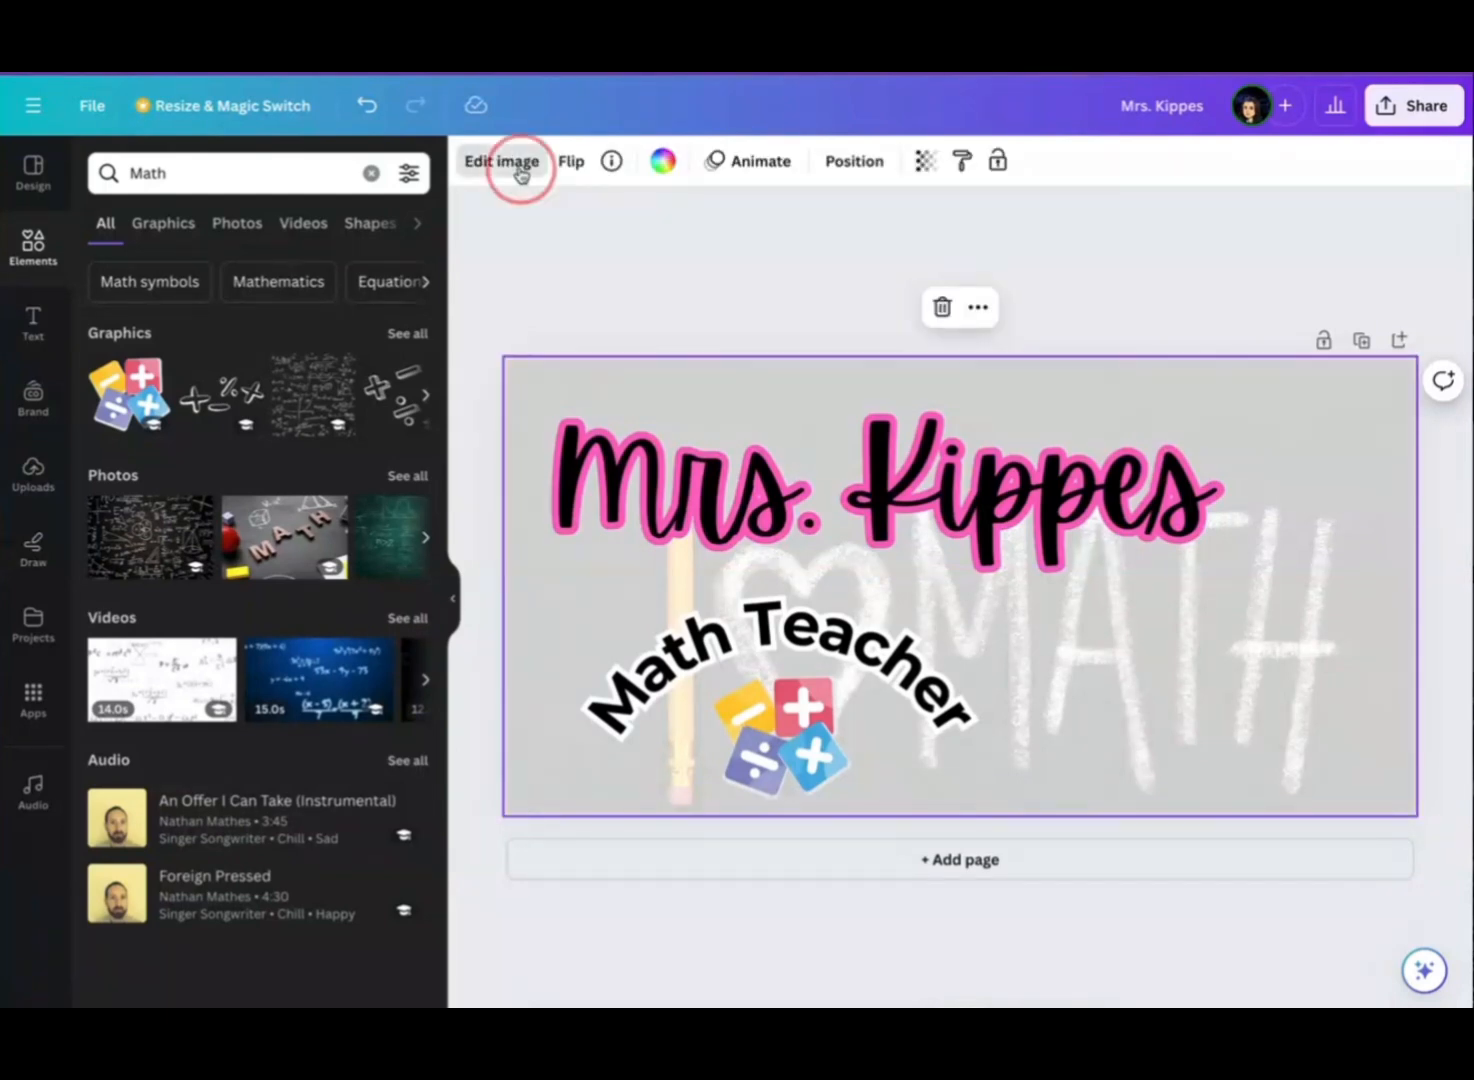
click(265, 180)
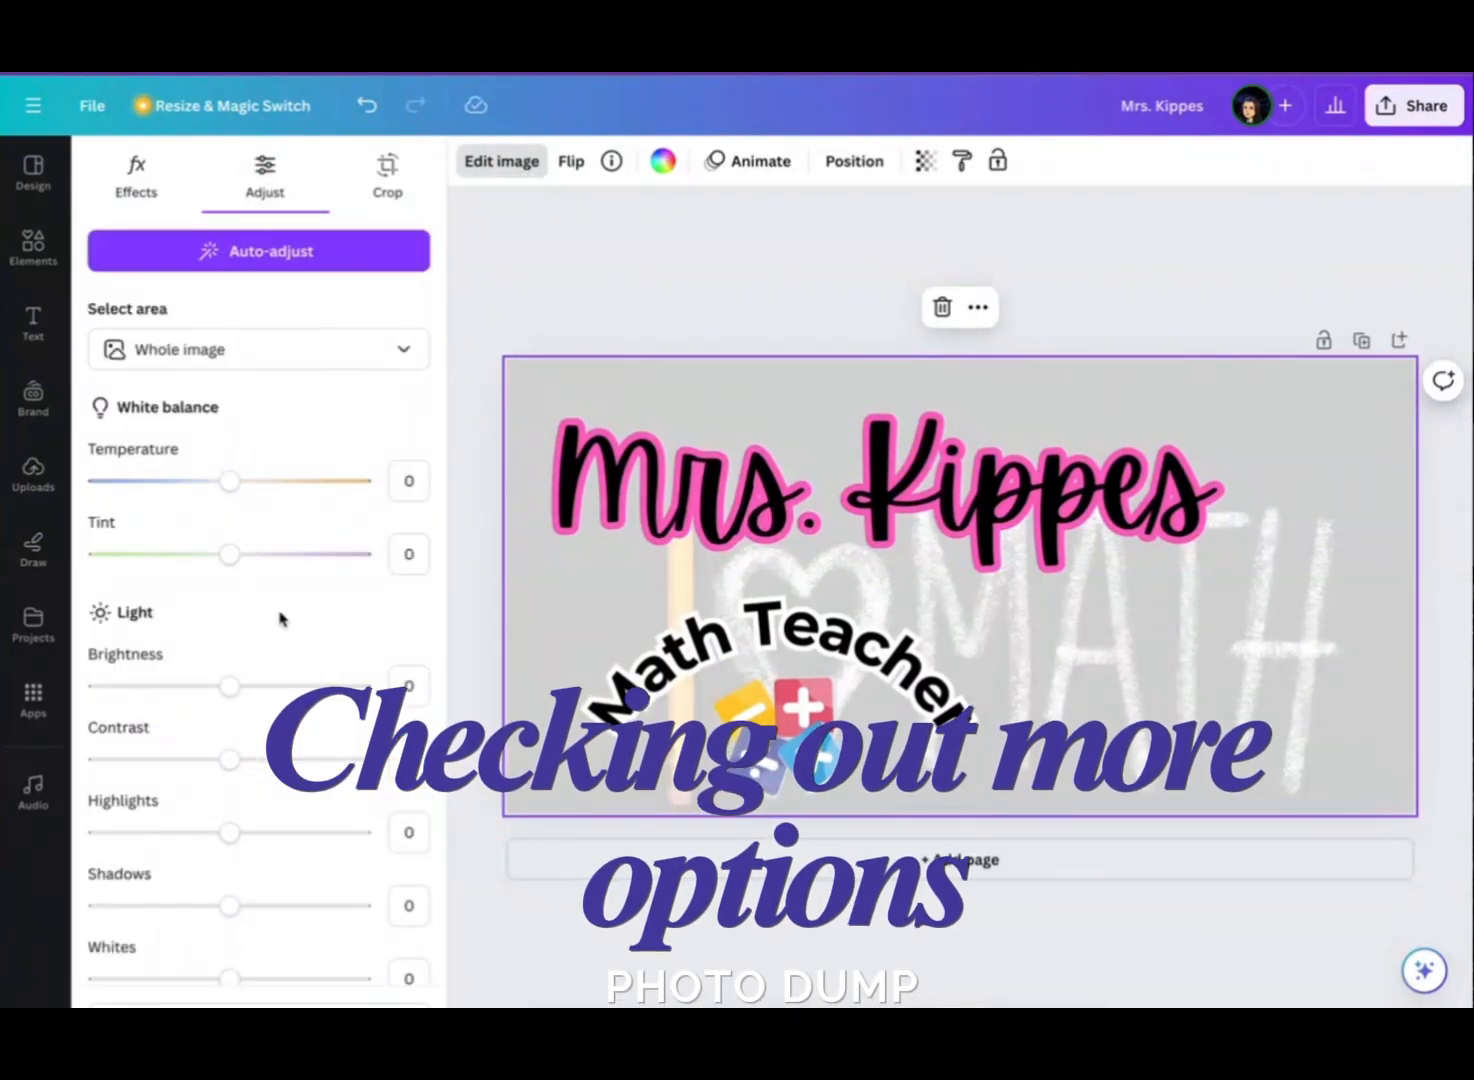
scroll(276, 612, down, 5)
scroll(276, 619, up, 5)
scroll(224, 609, down, 7)
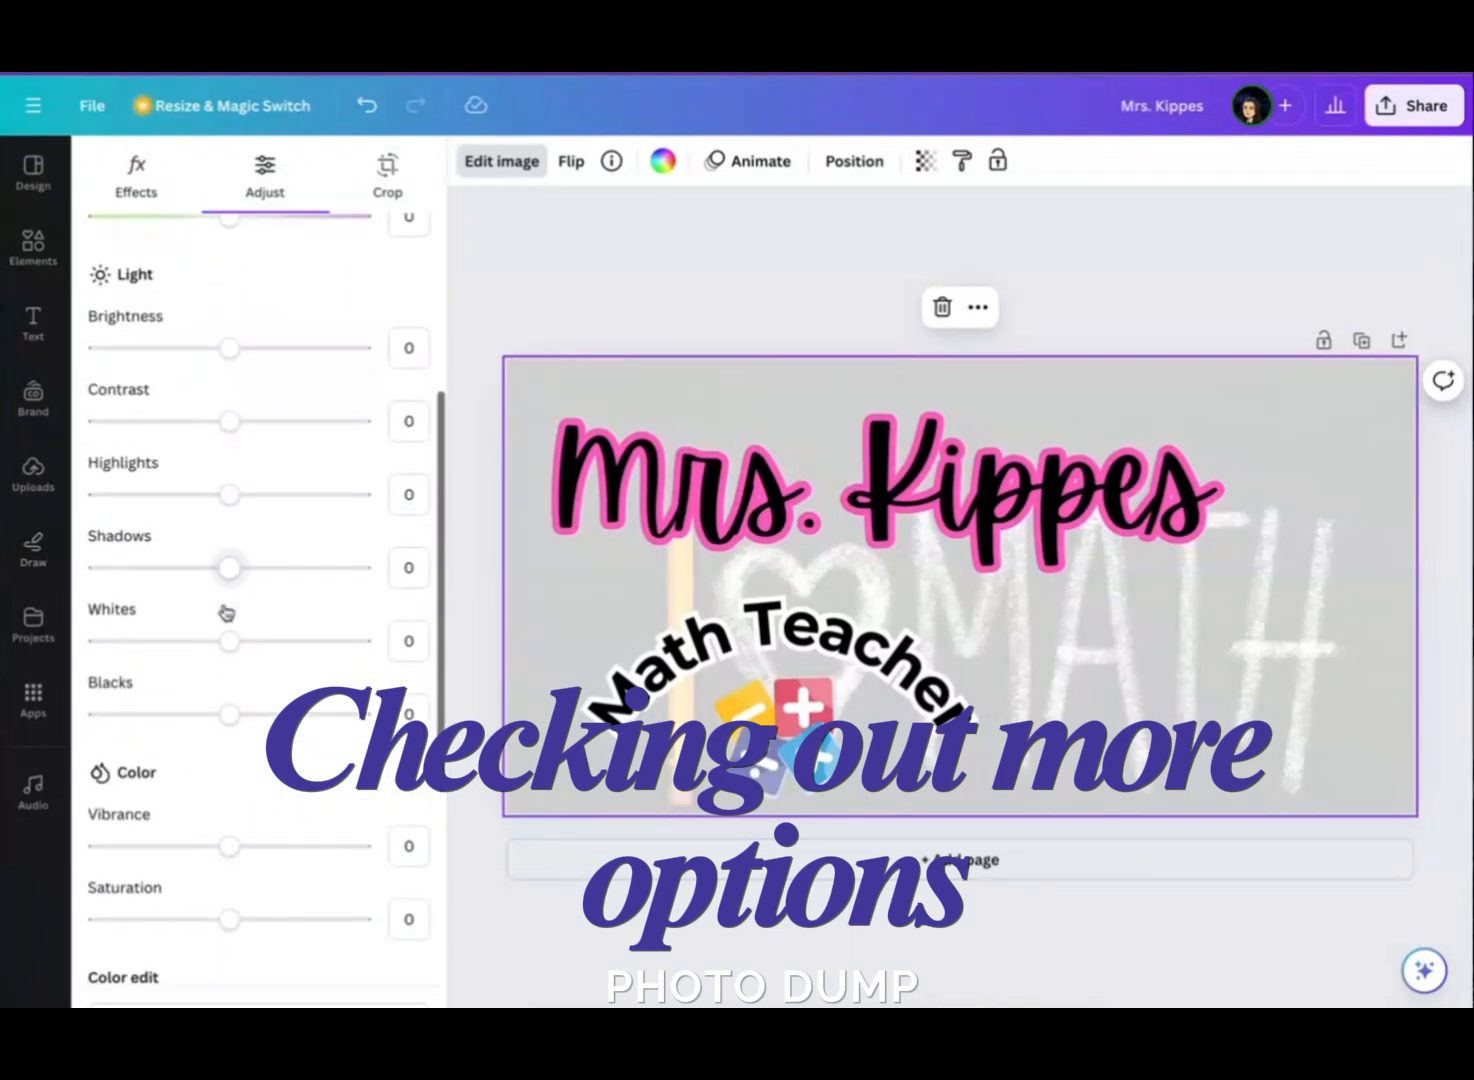
click(218, 655)
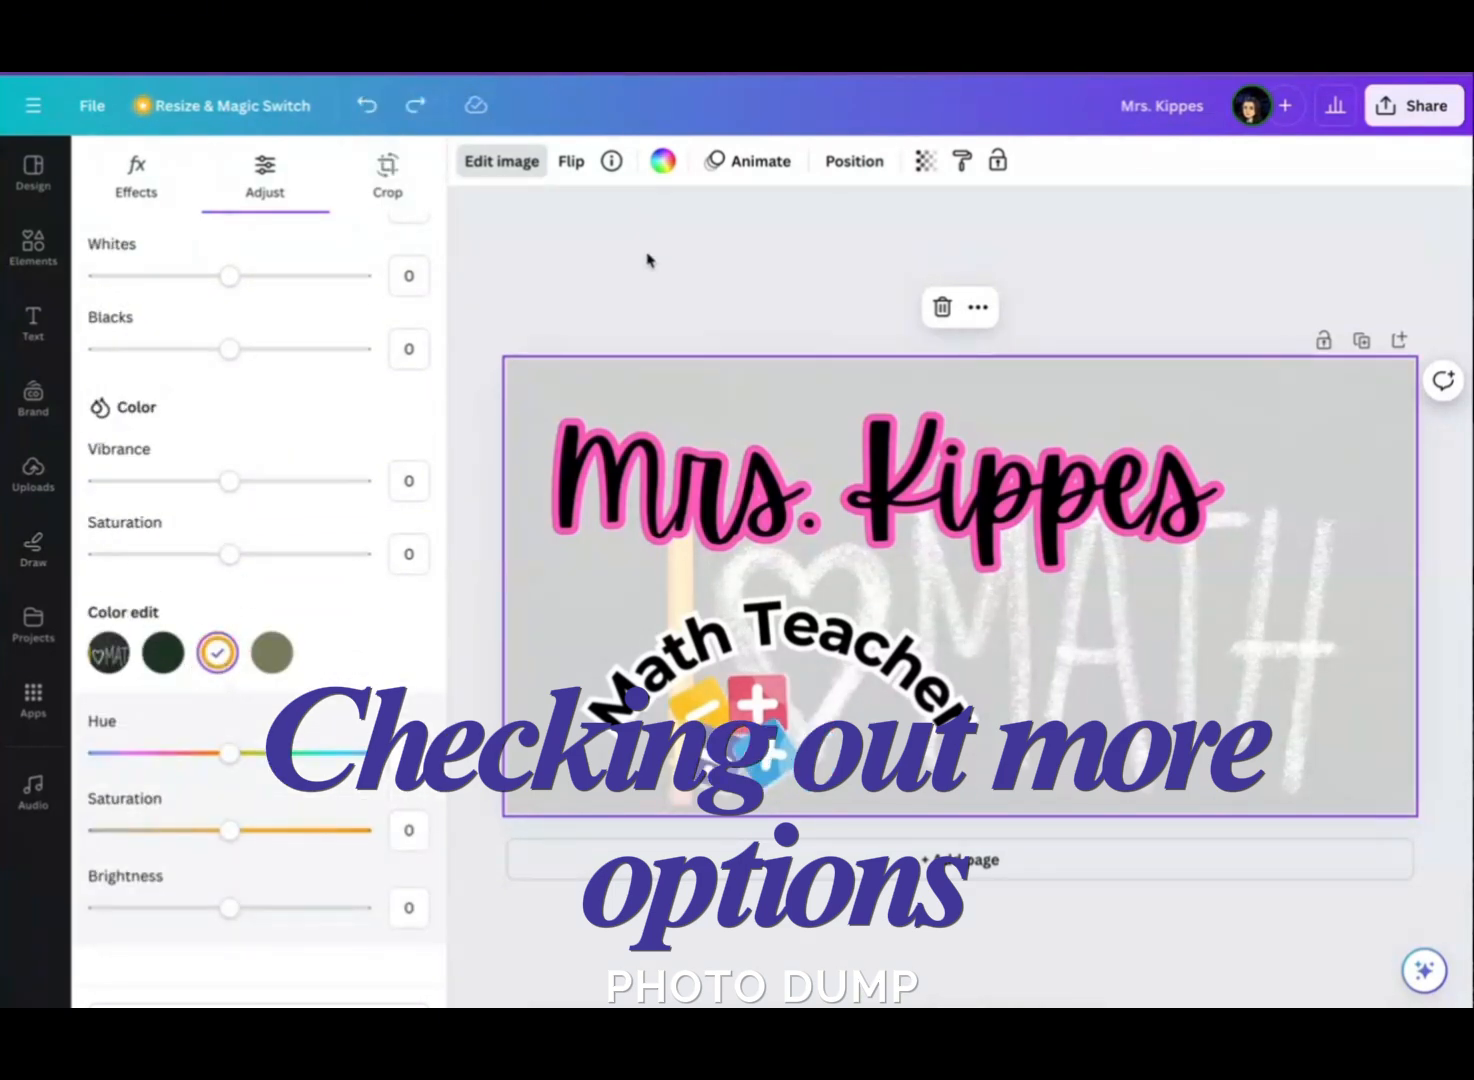
click(978, 308)
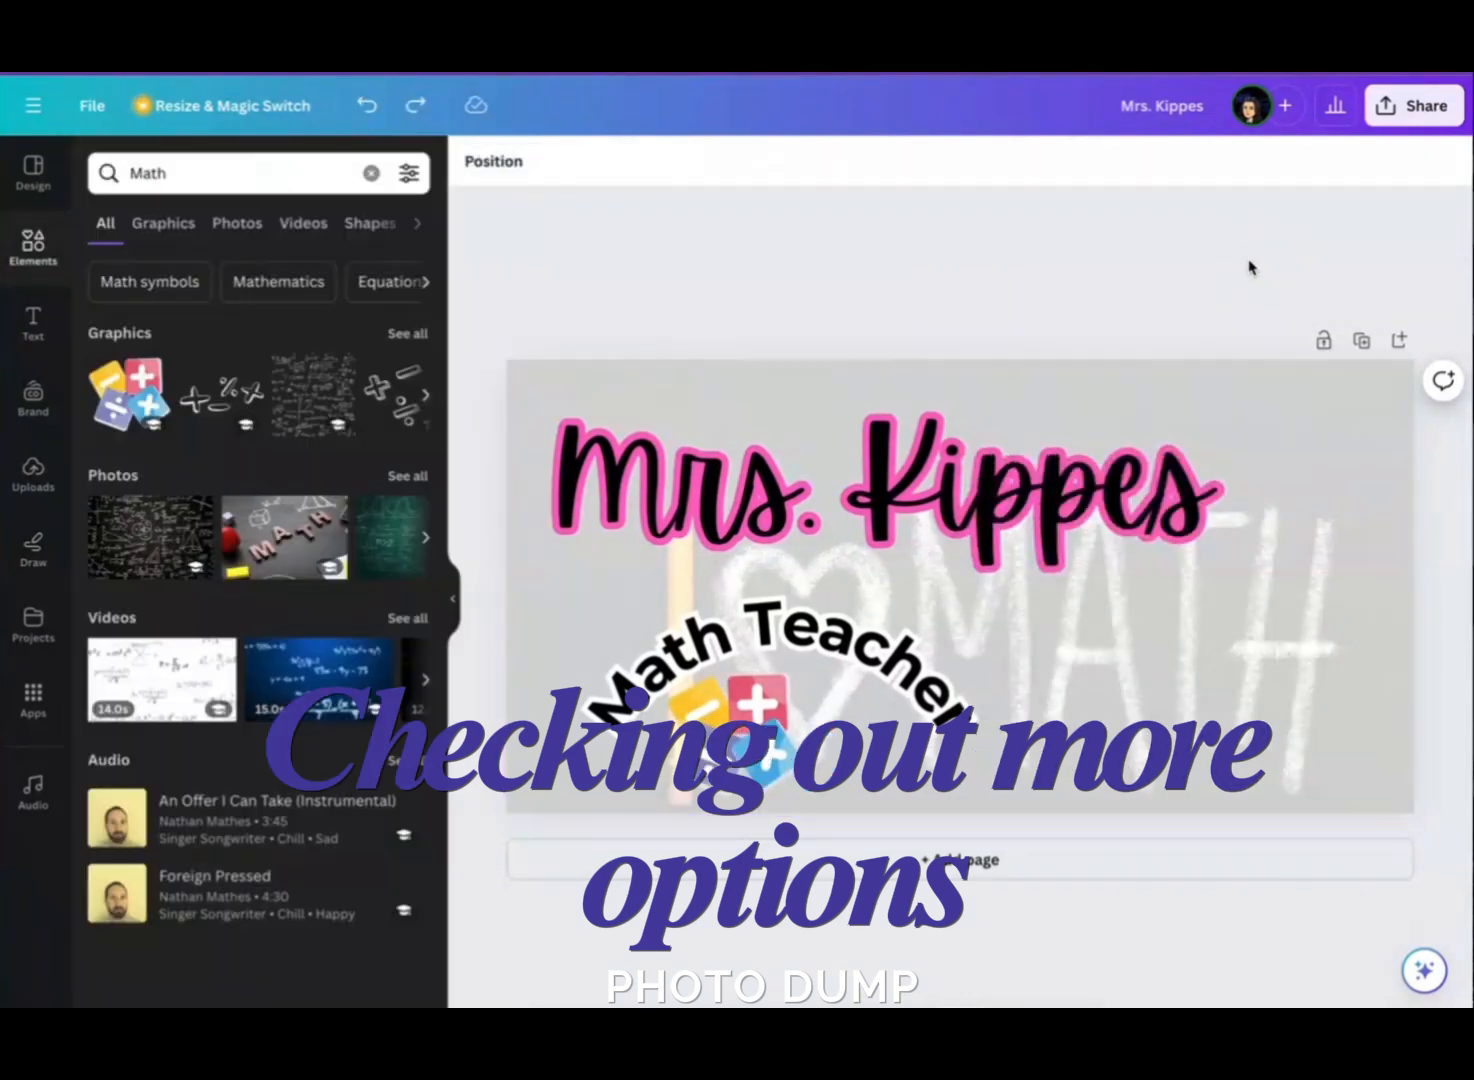
click(970, 274)
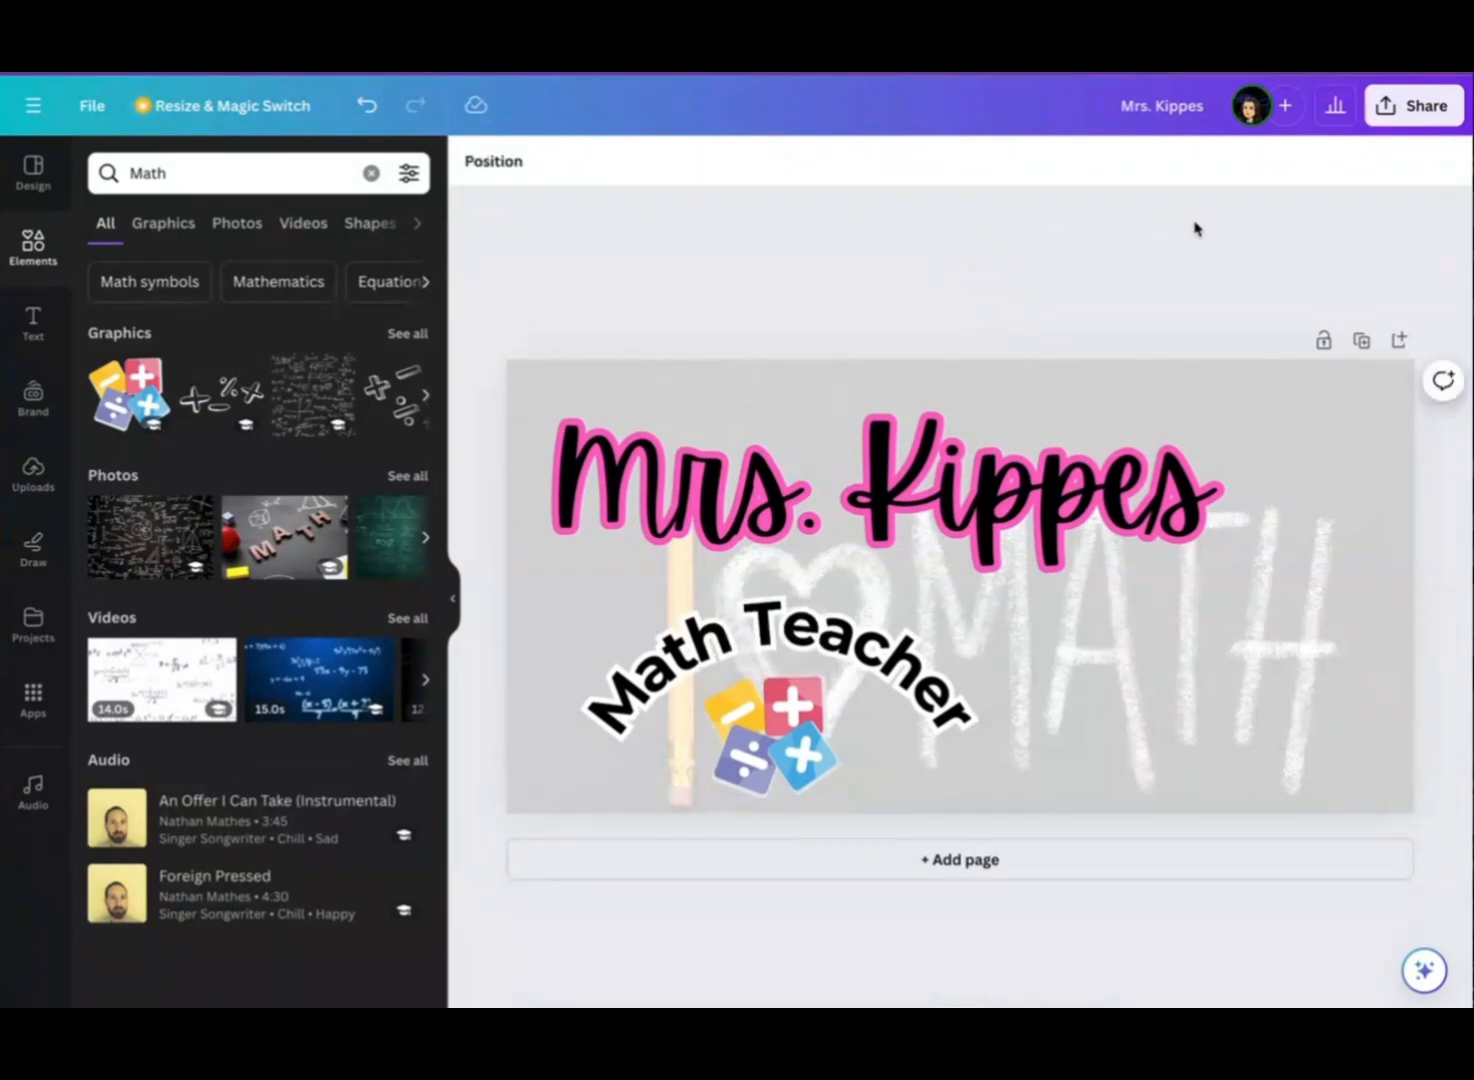
- Download the design as a PNG at size 0.625 (250 × 125 px)
click(1419, 116)
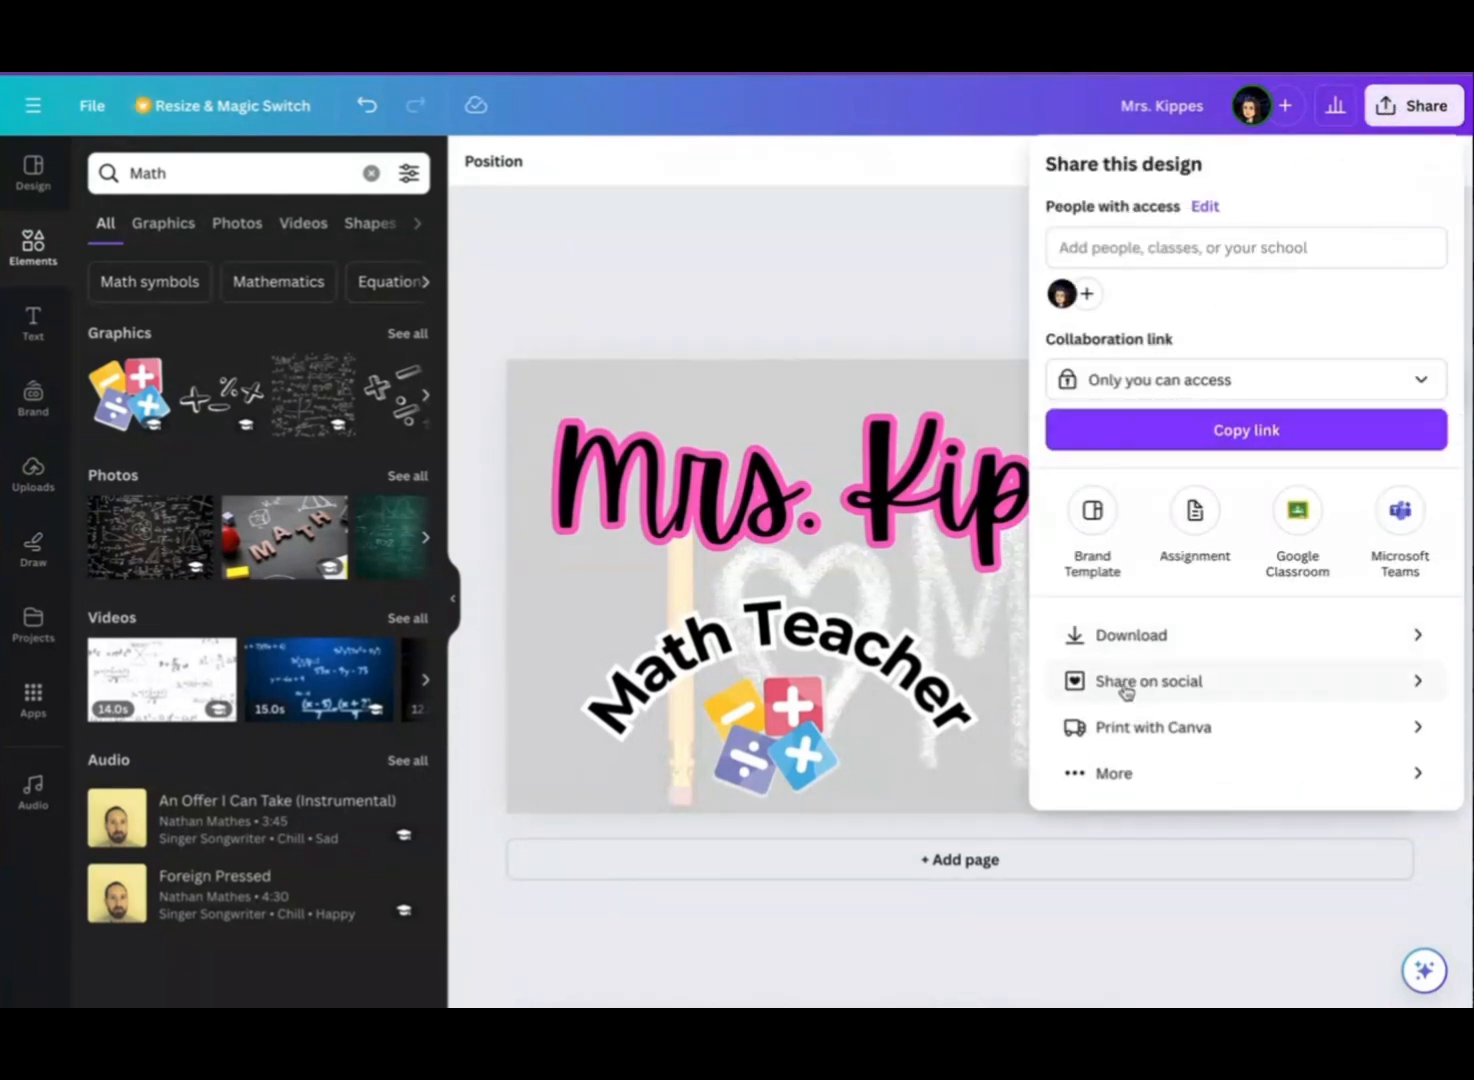
click(1204, 646)
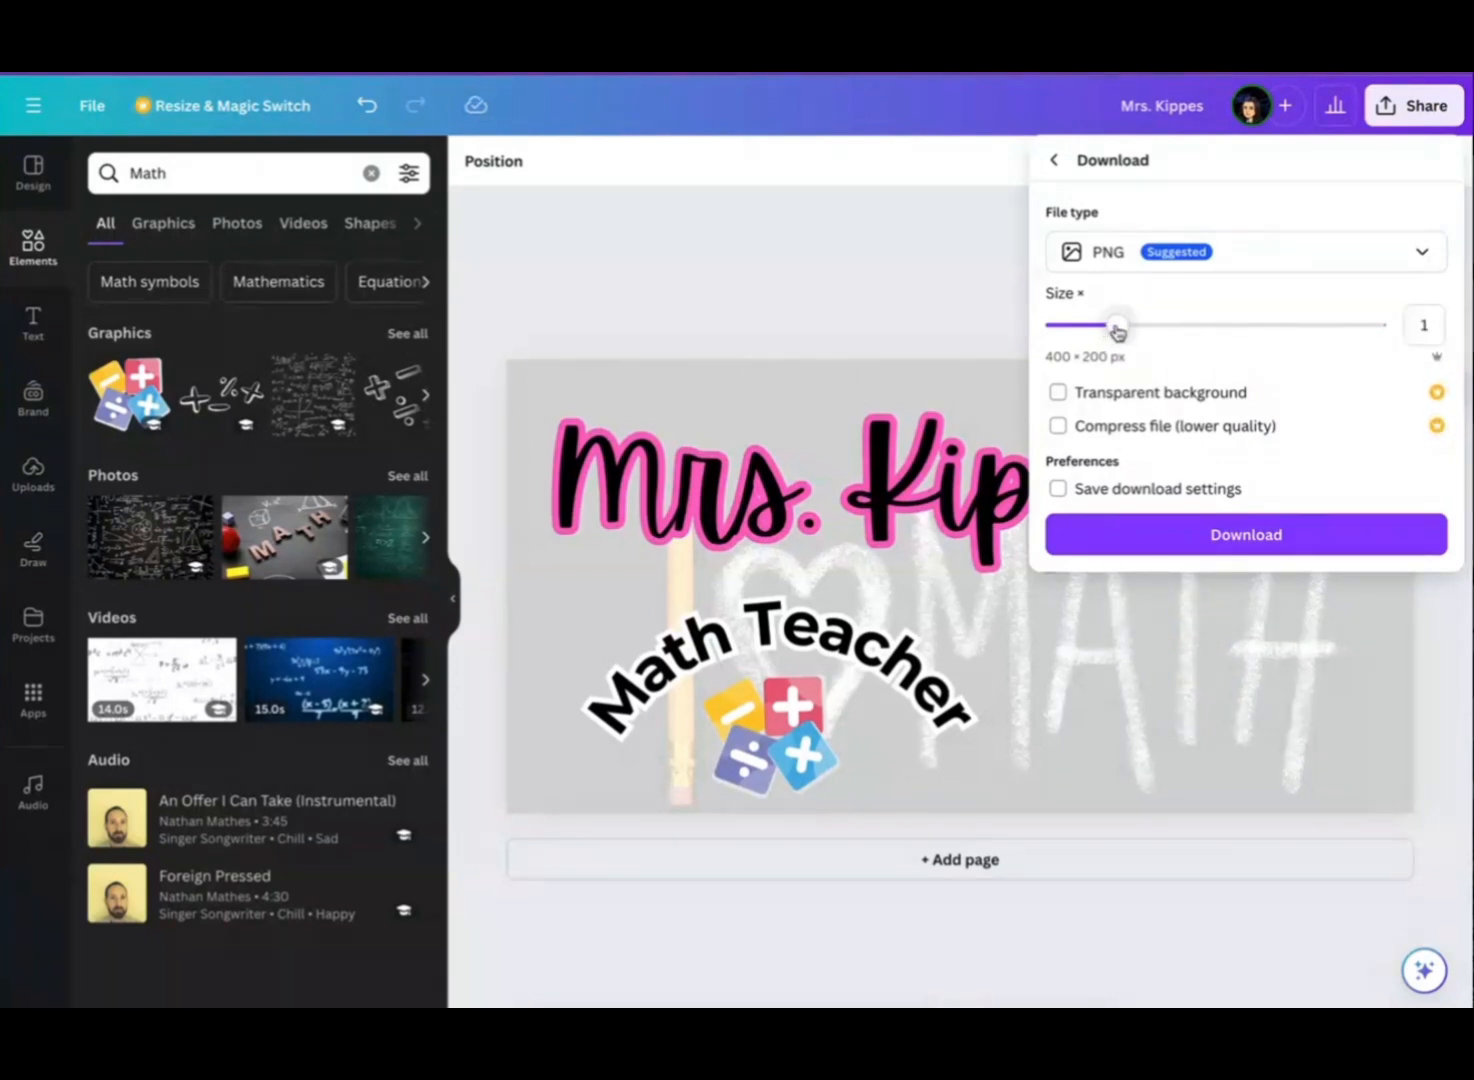
drag(1117, 330, 1070, 326)
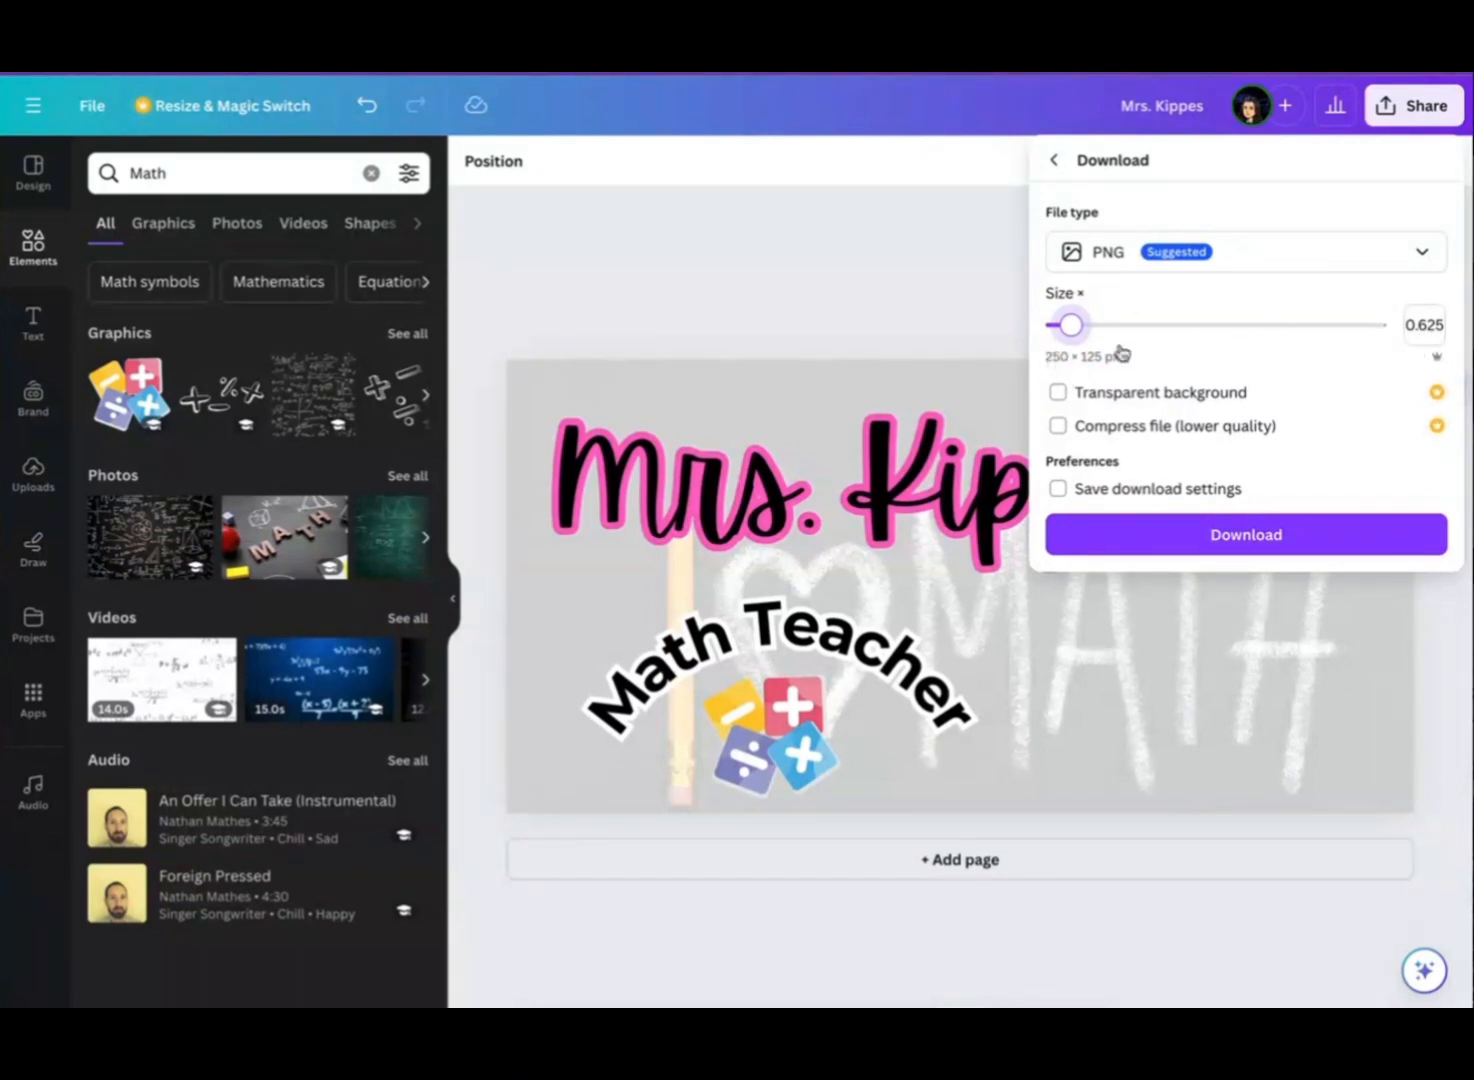
click(1230, 544)
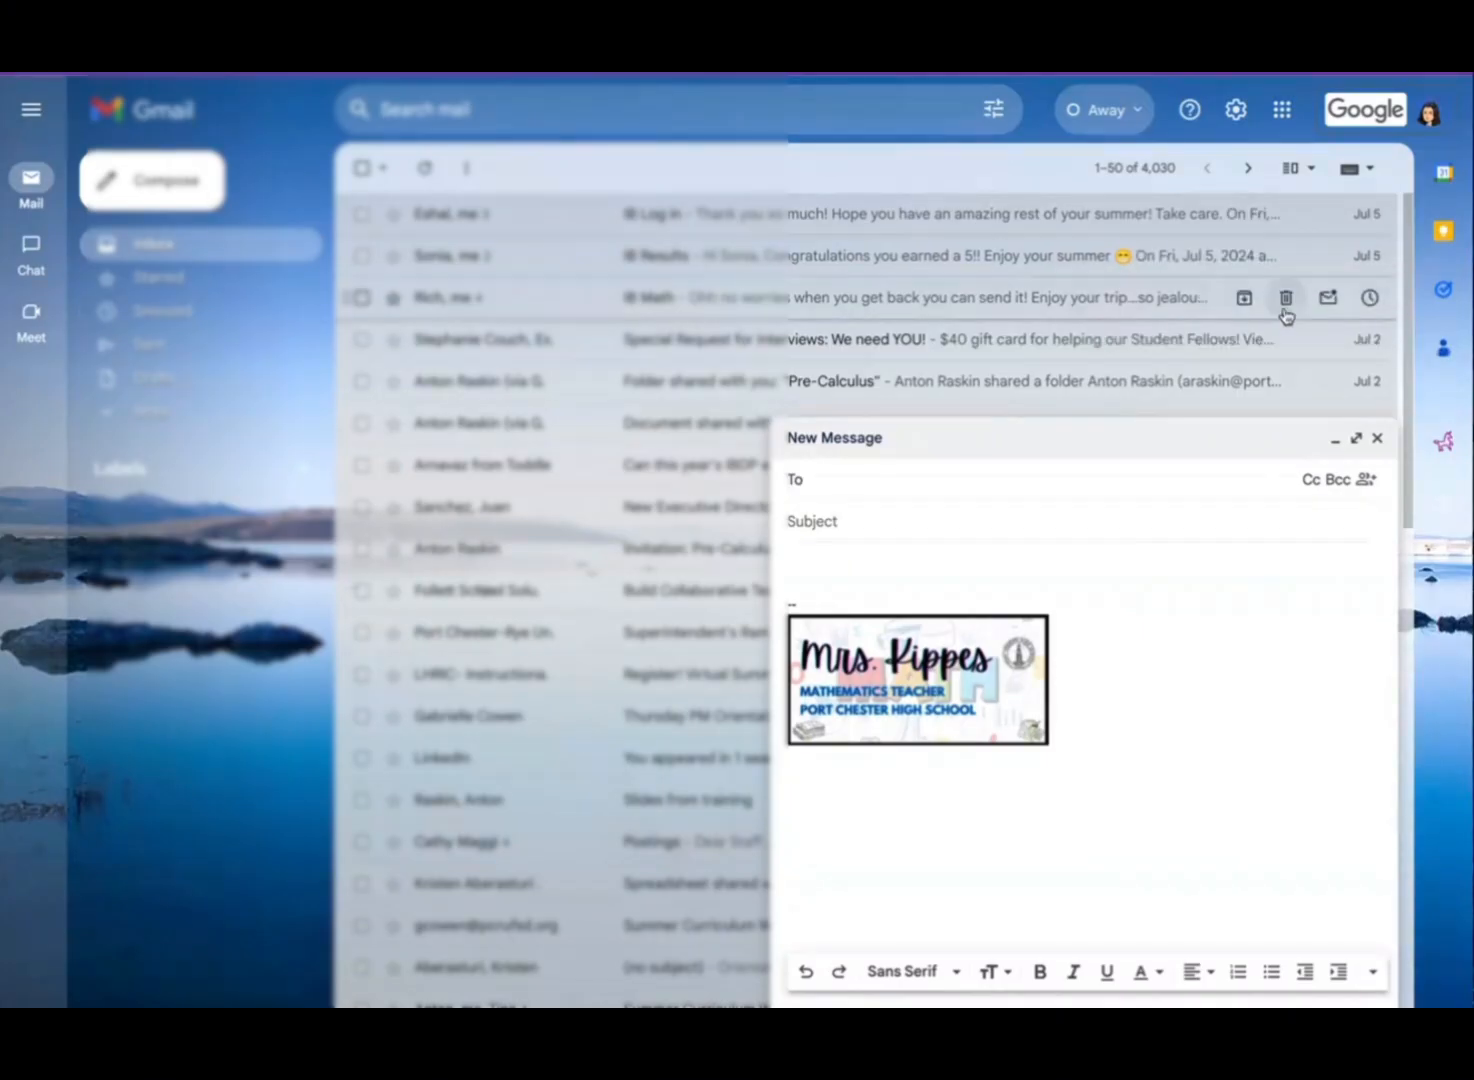
- Switch to Gmail, close the open new message and open the full settings
click(1236, 112)
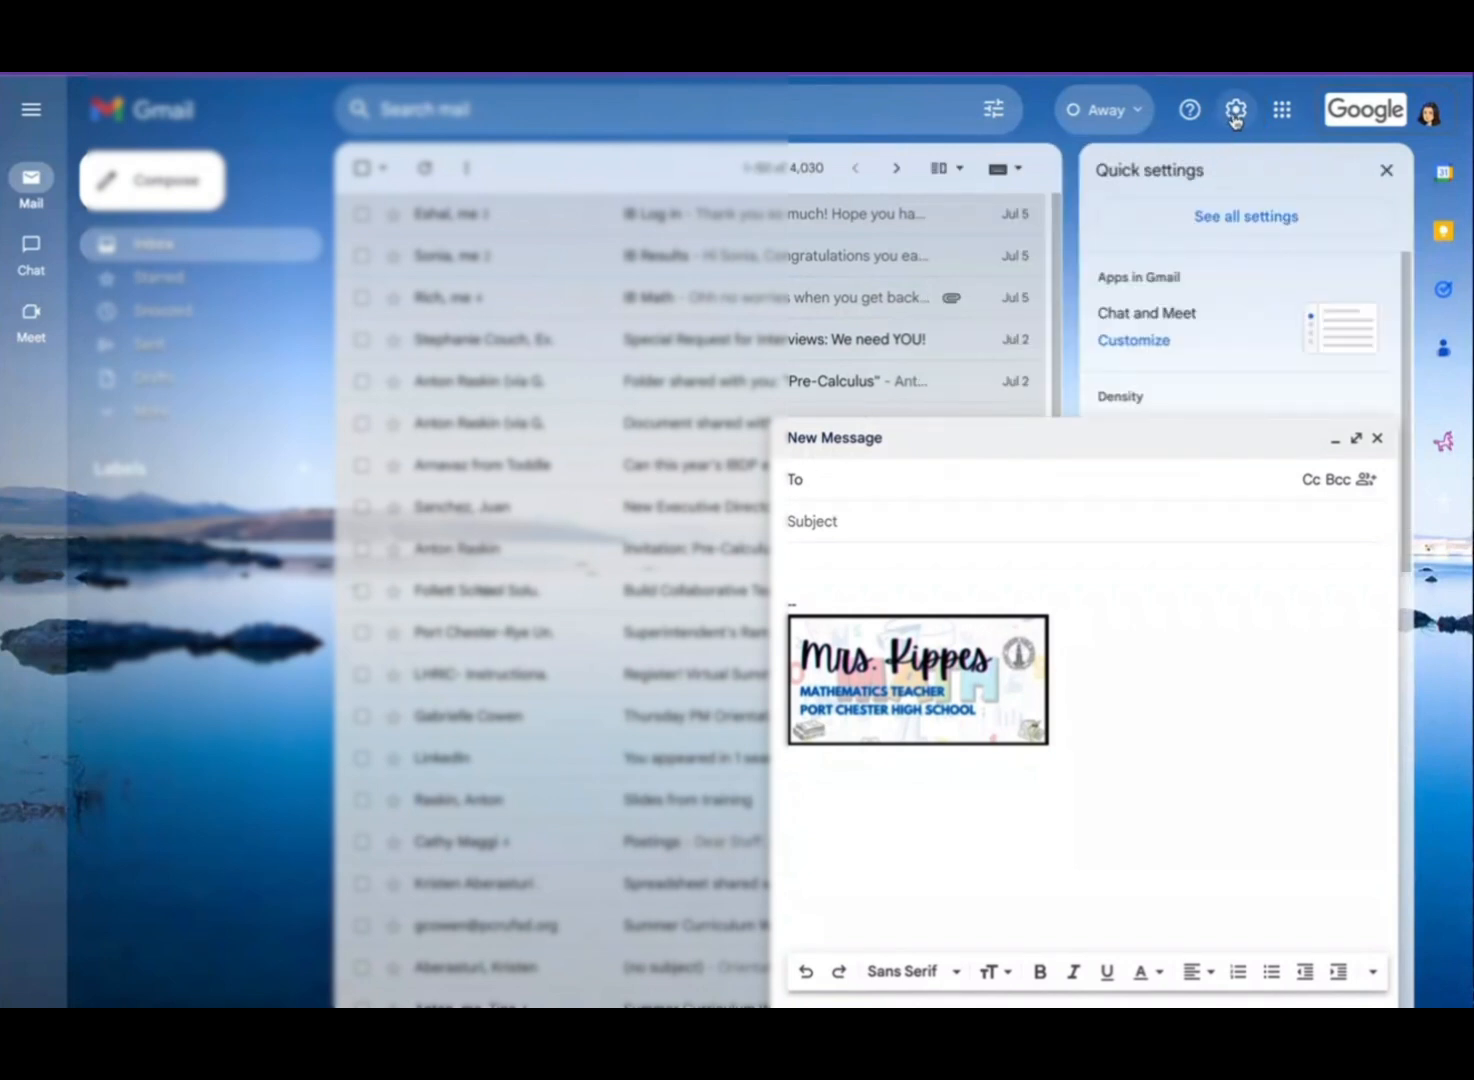
click(1377, 440)
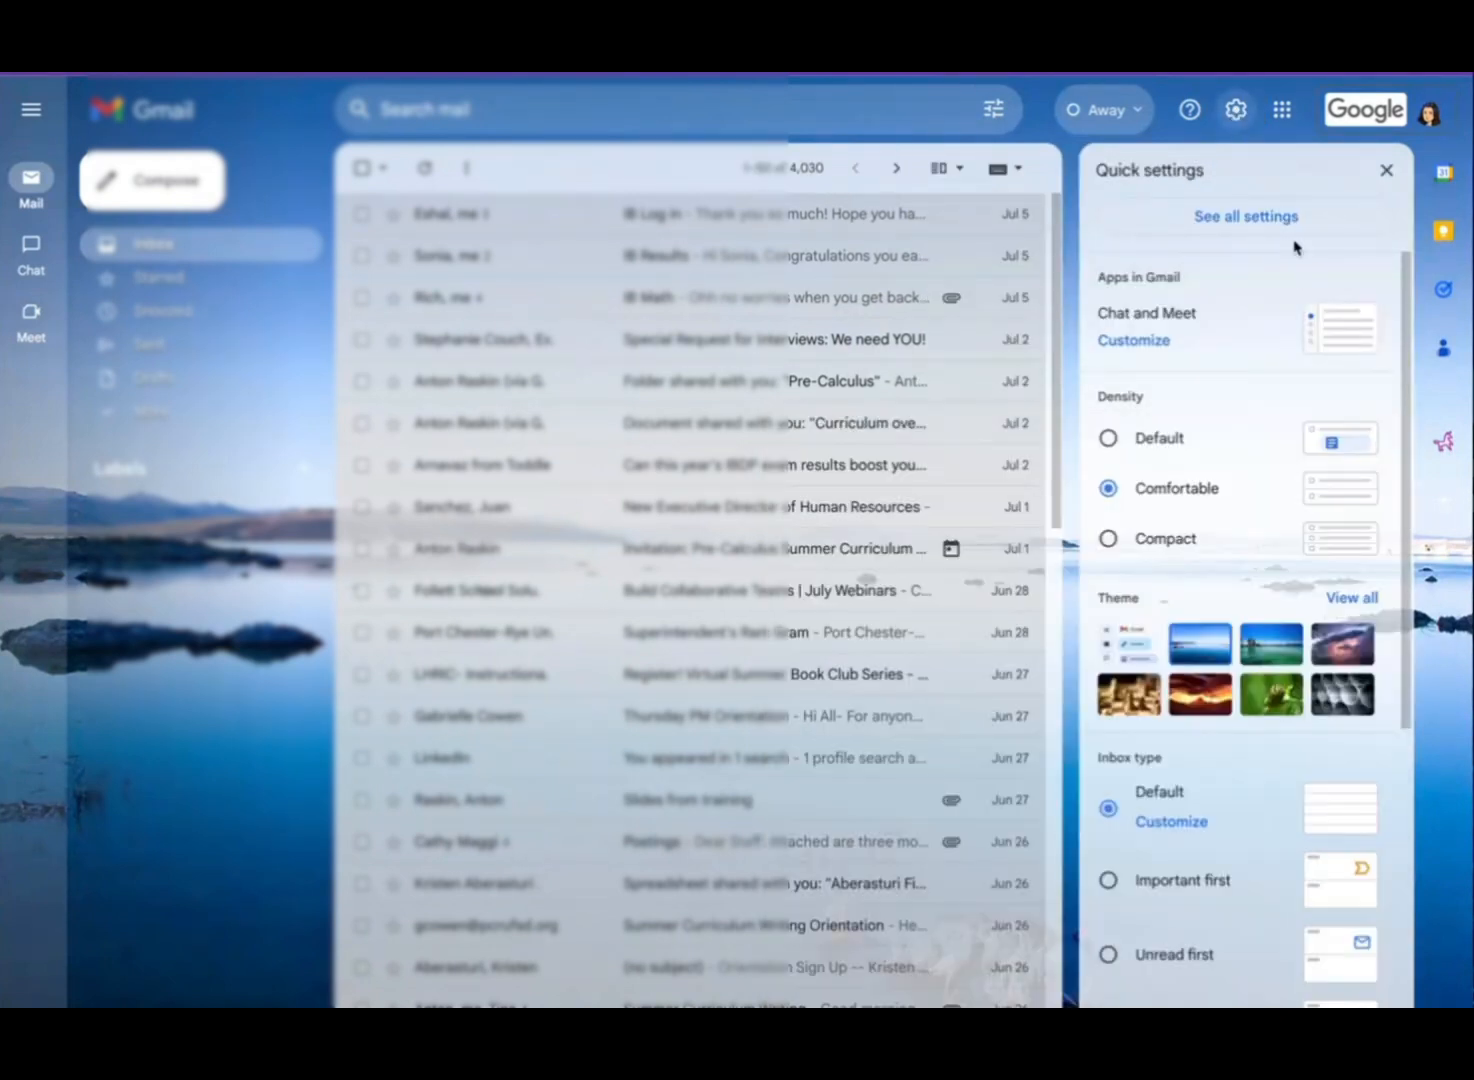
click(1240, 222)
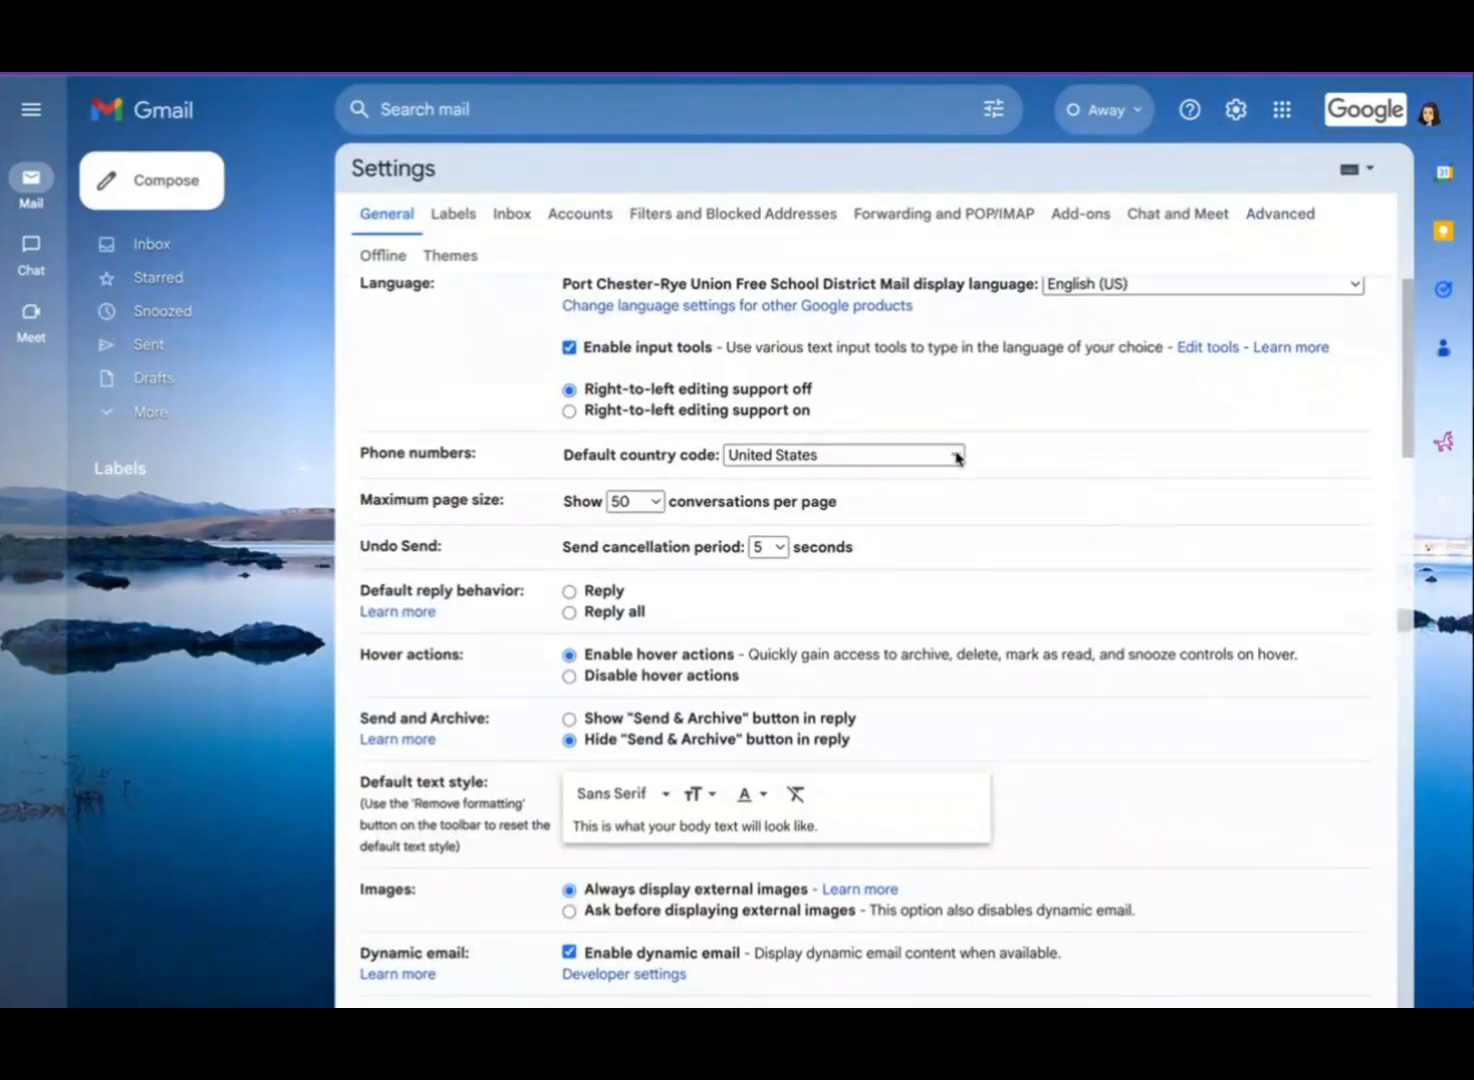
- Create a new email signature named "Signature 2" in the general settings
scroll(955, 458, down, 2)
scroll(956, 451, down, 5)
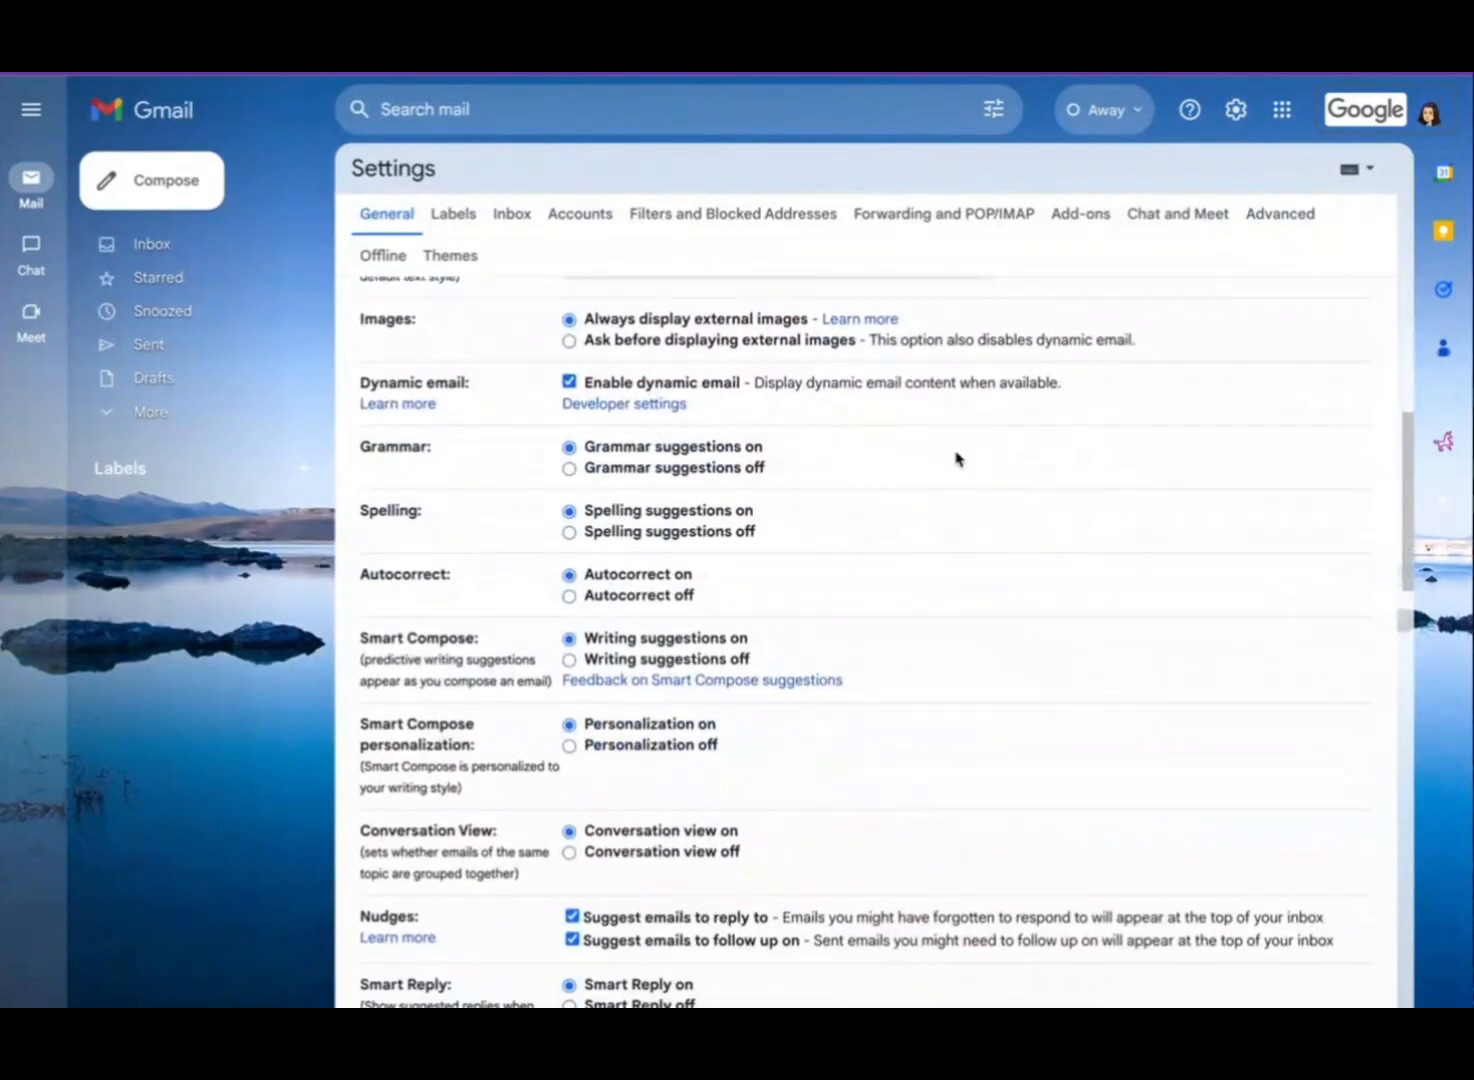
scroll(956, 458, down, 3)
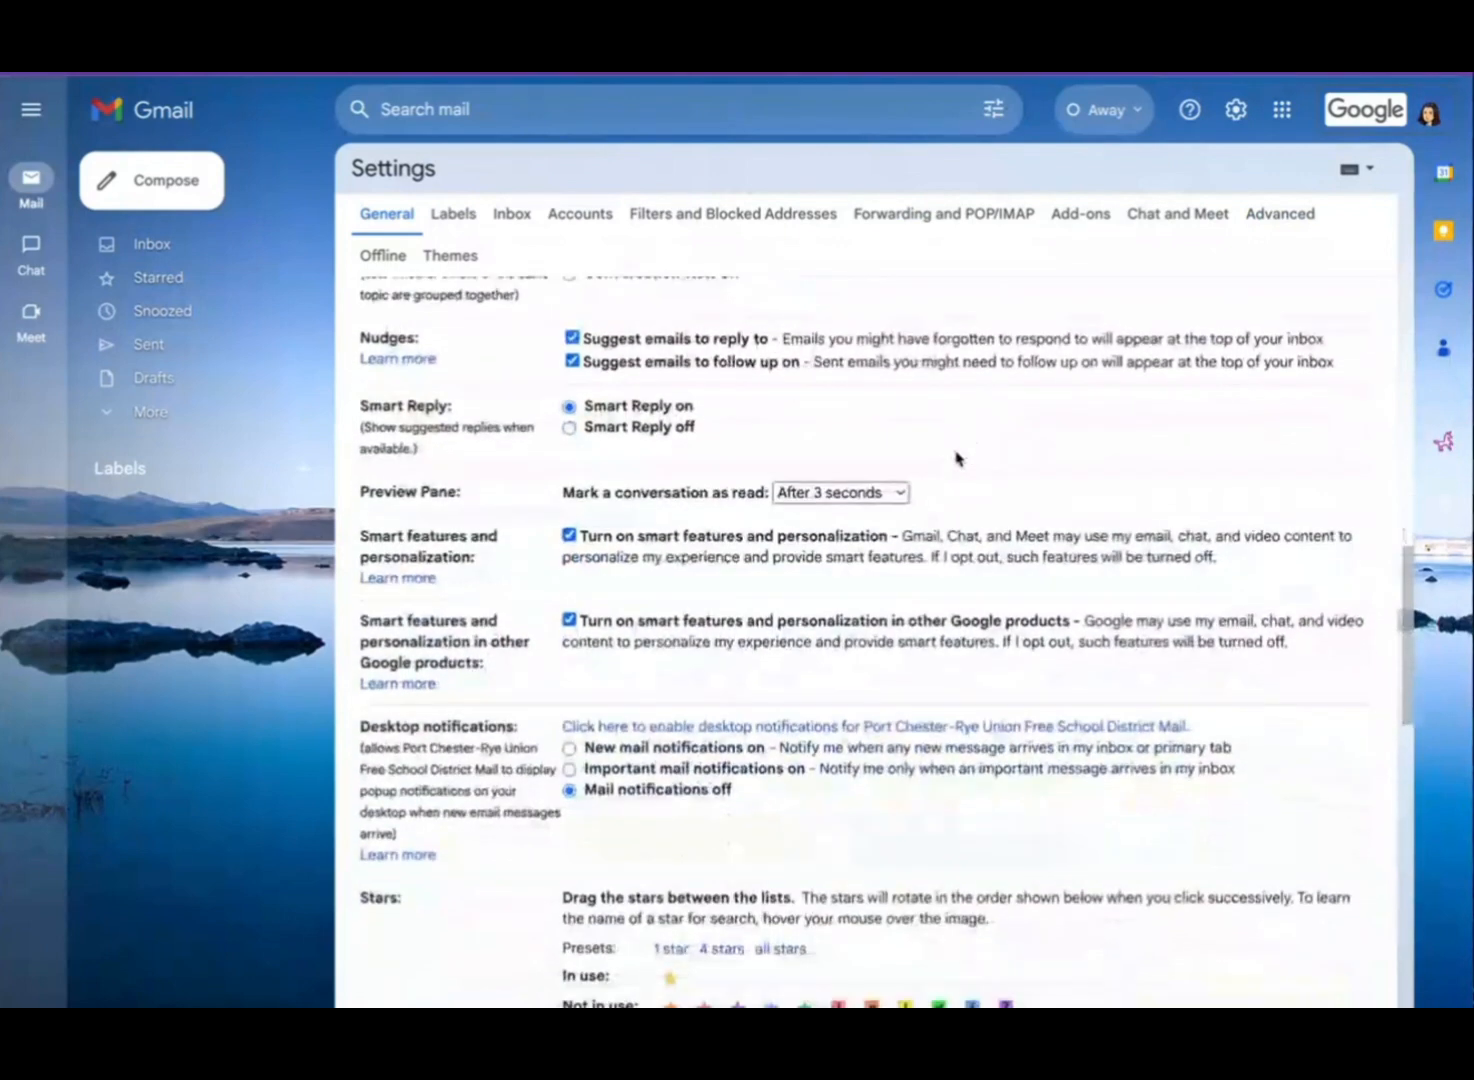
scroll(956, 458, down, 5)
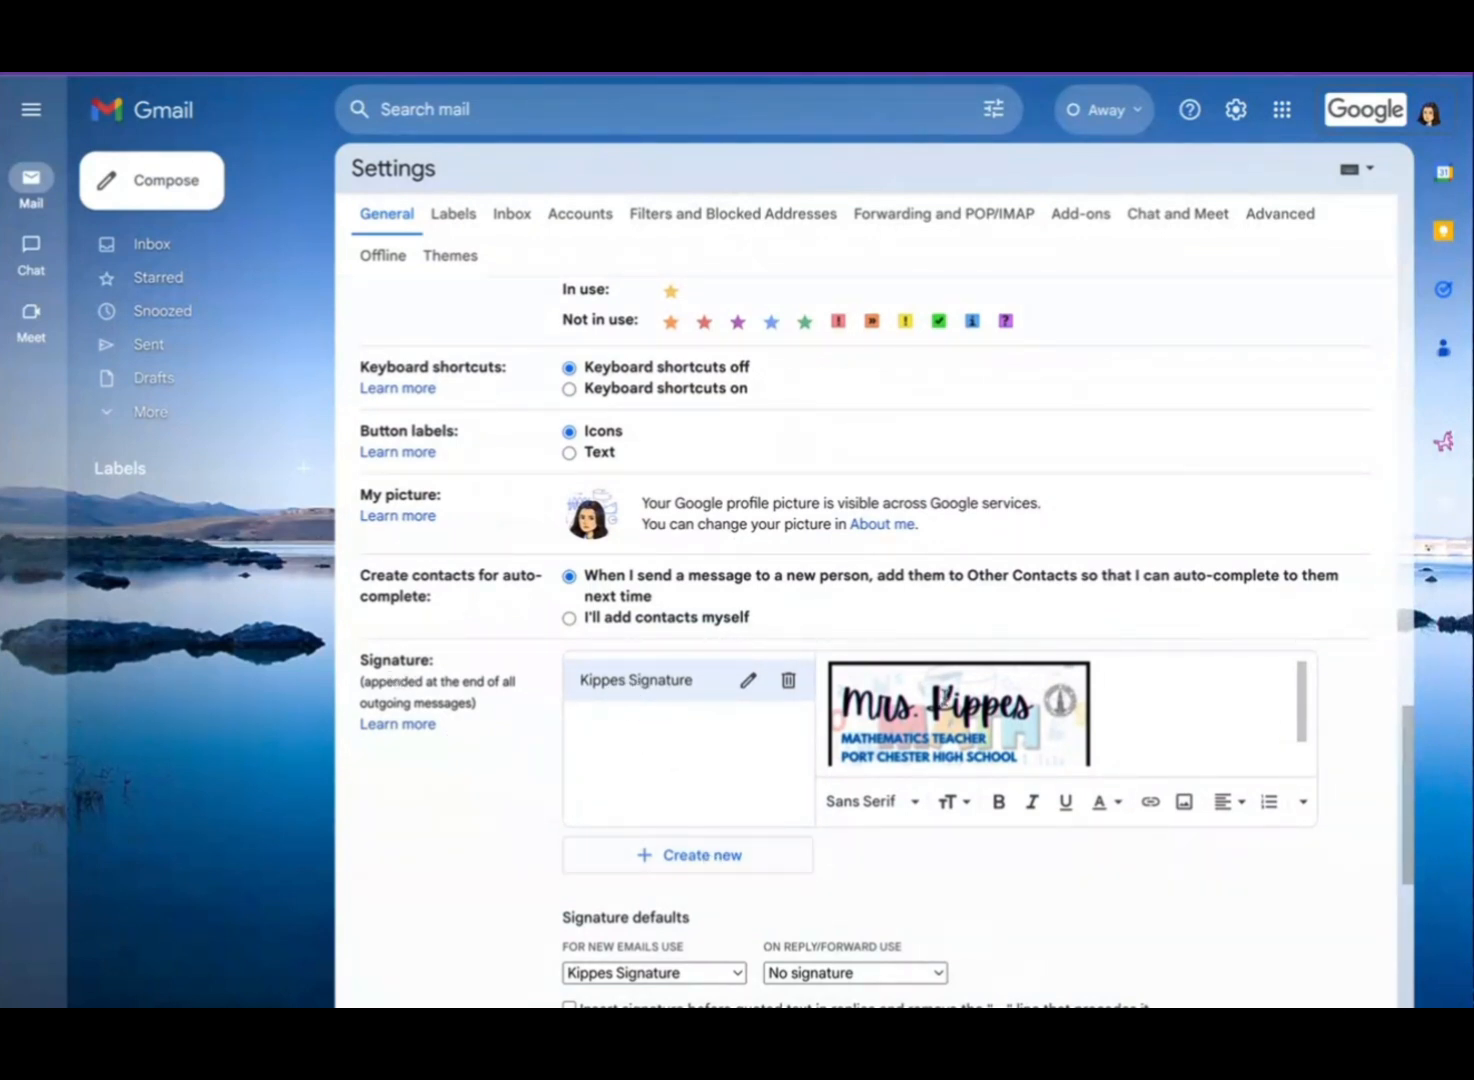
click(701, 862)
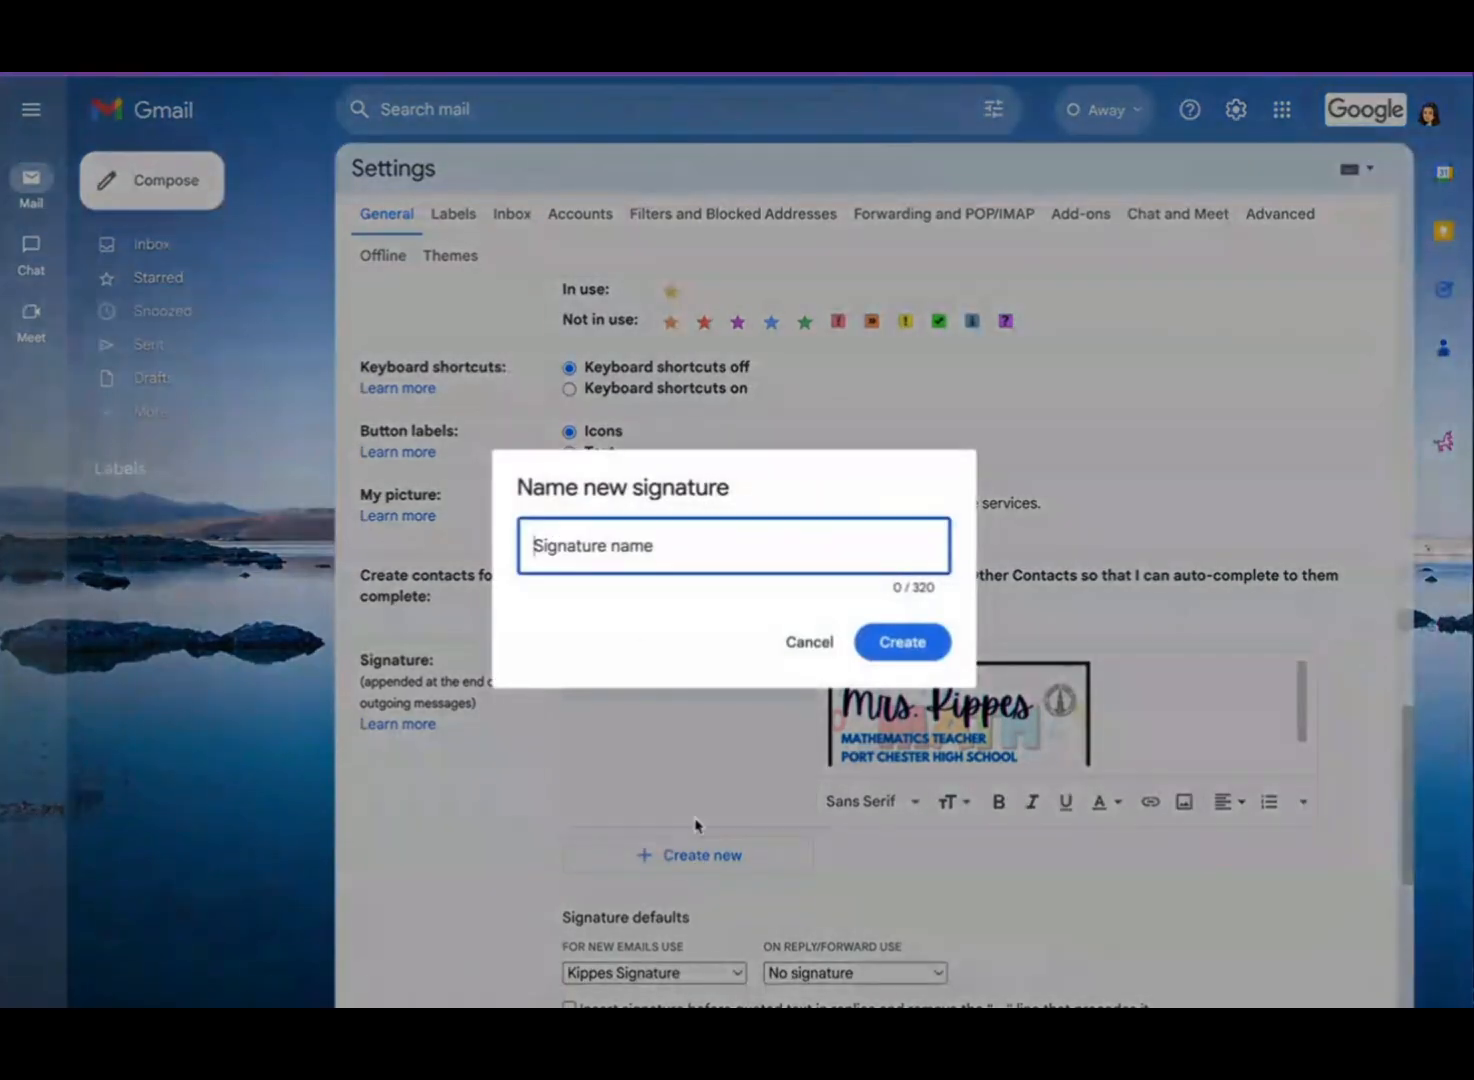
click(662, 544)
click(659, 551)
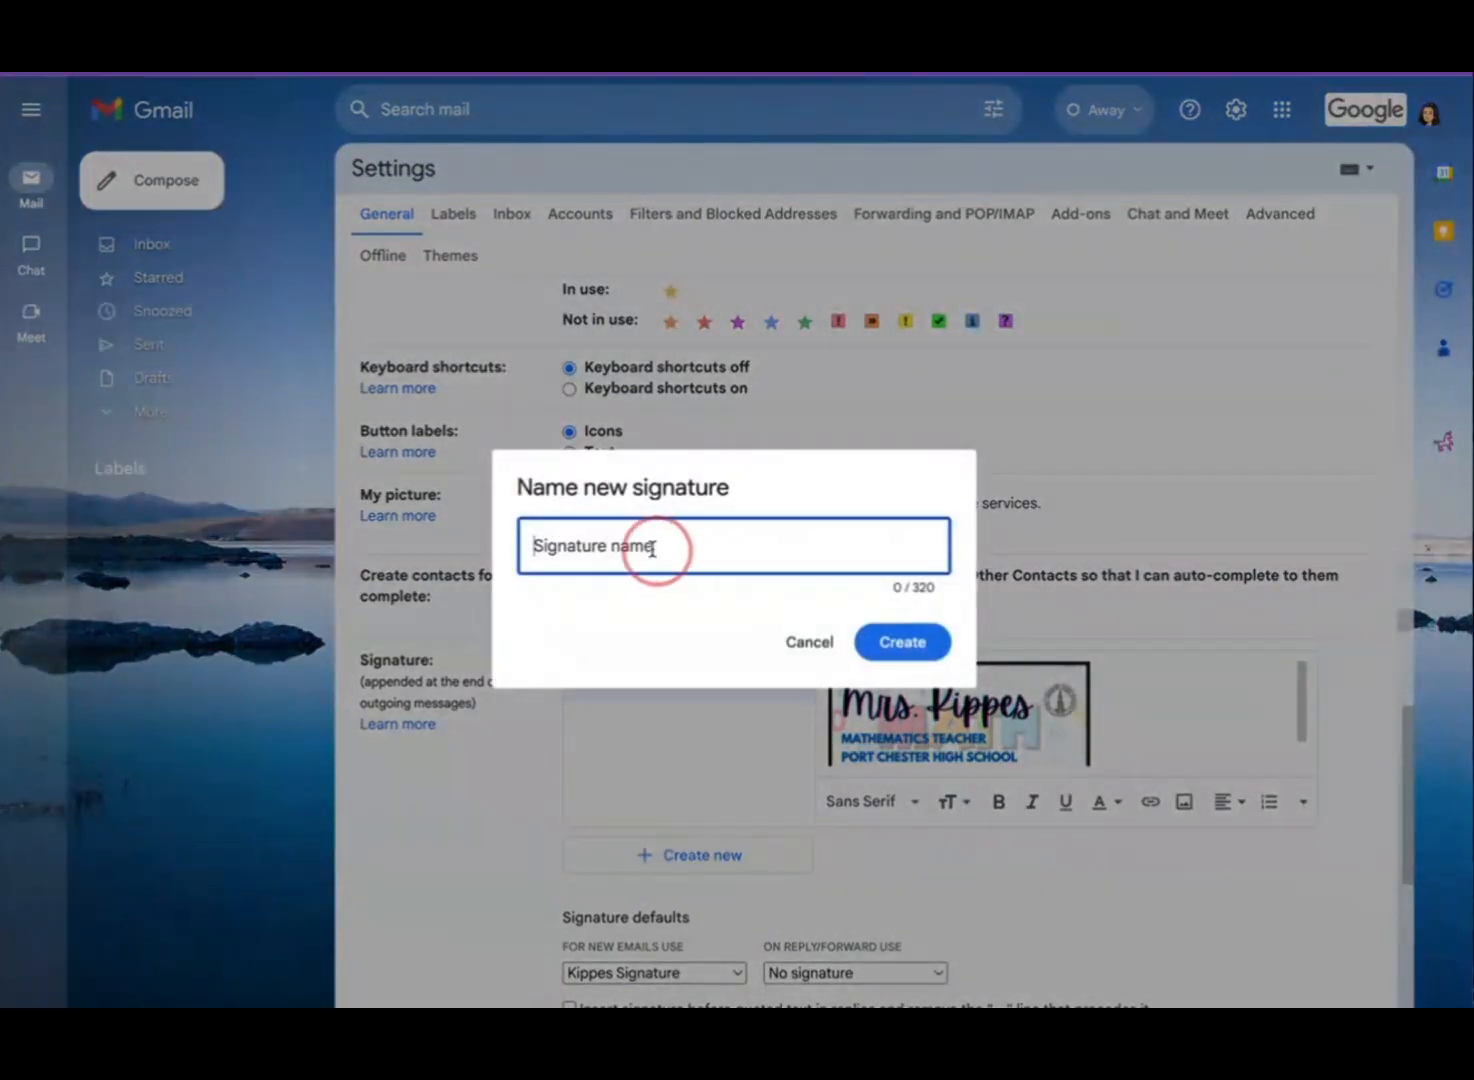
click(539, 549)
click(687, 547)
text(Sign)
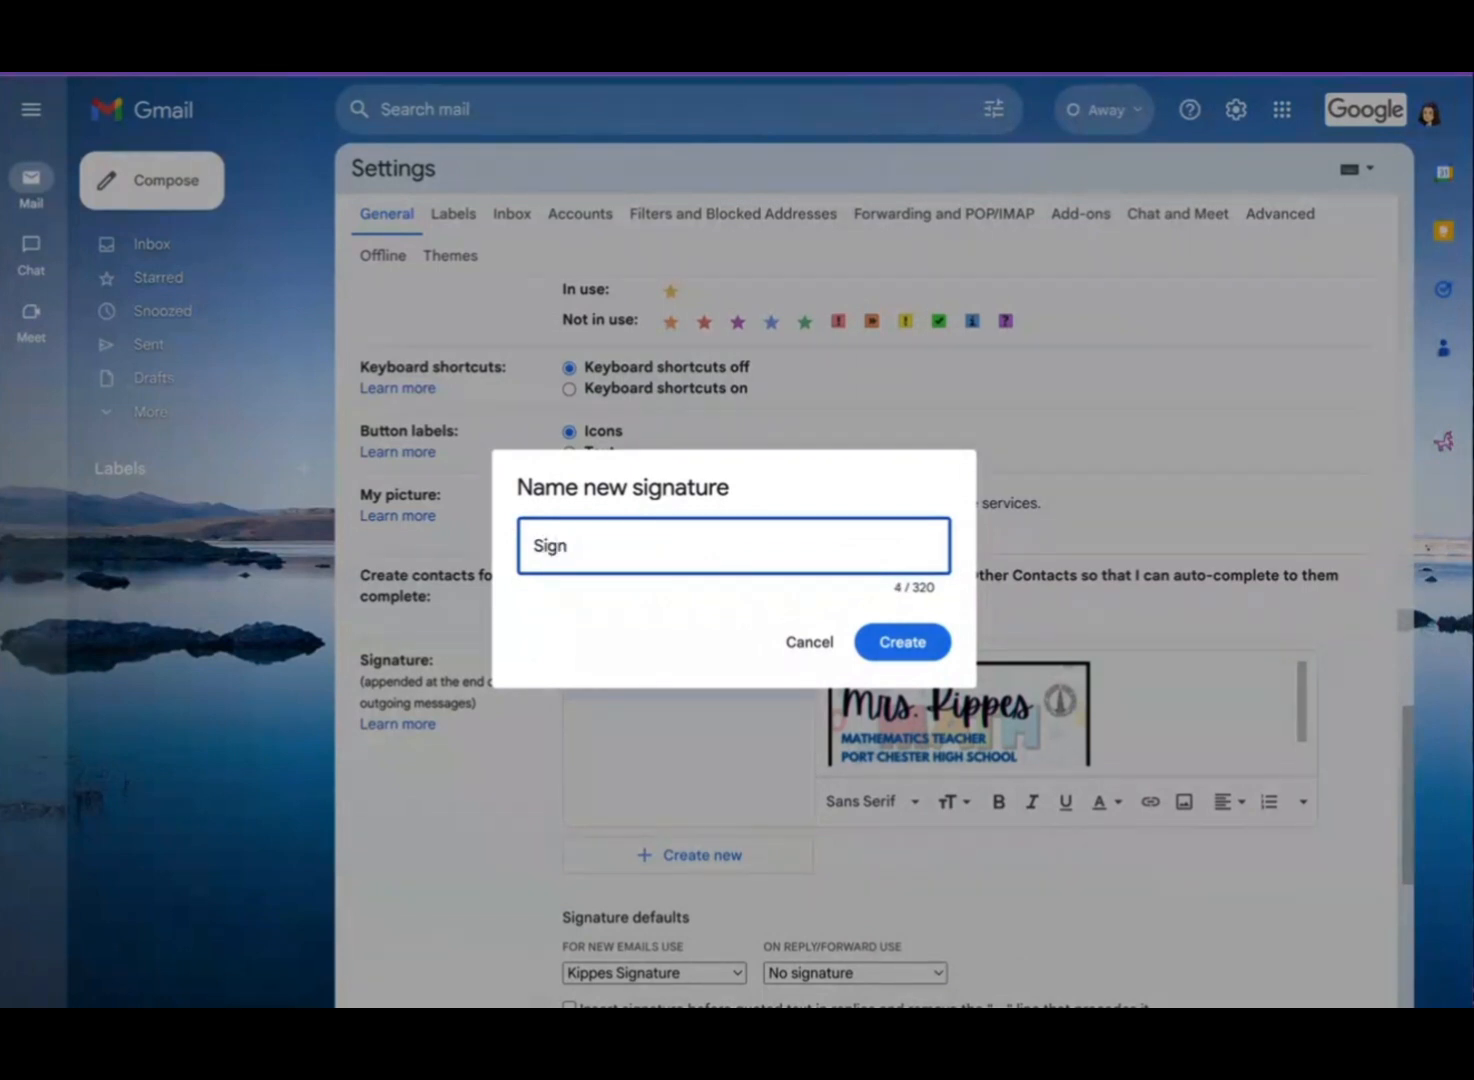
text(ature 2)
click(902, 642)
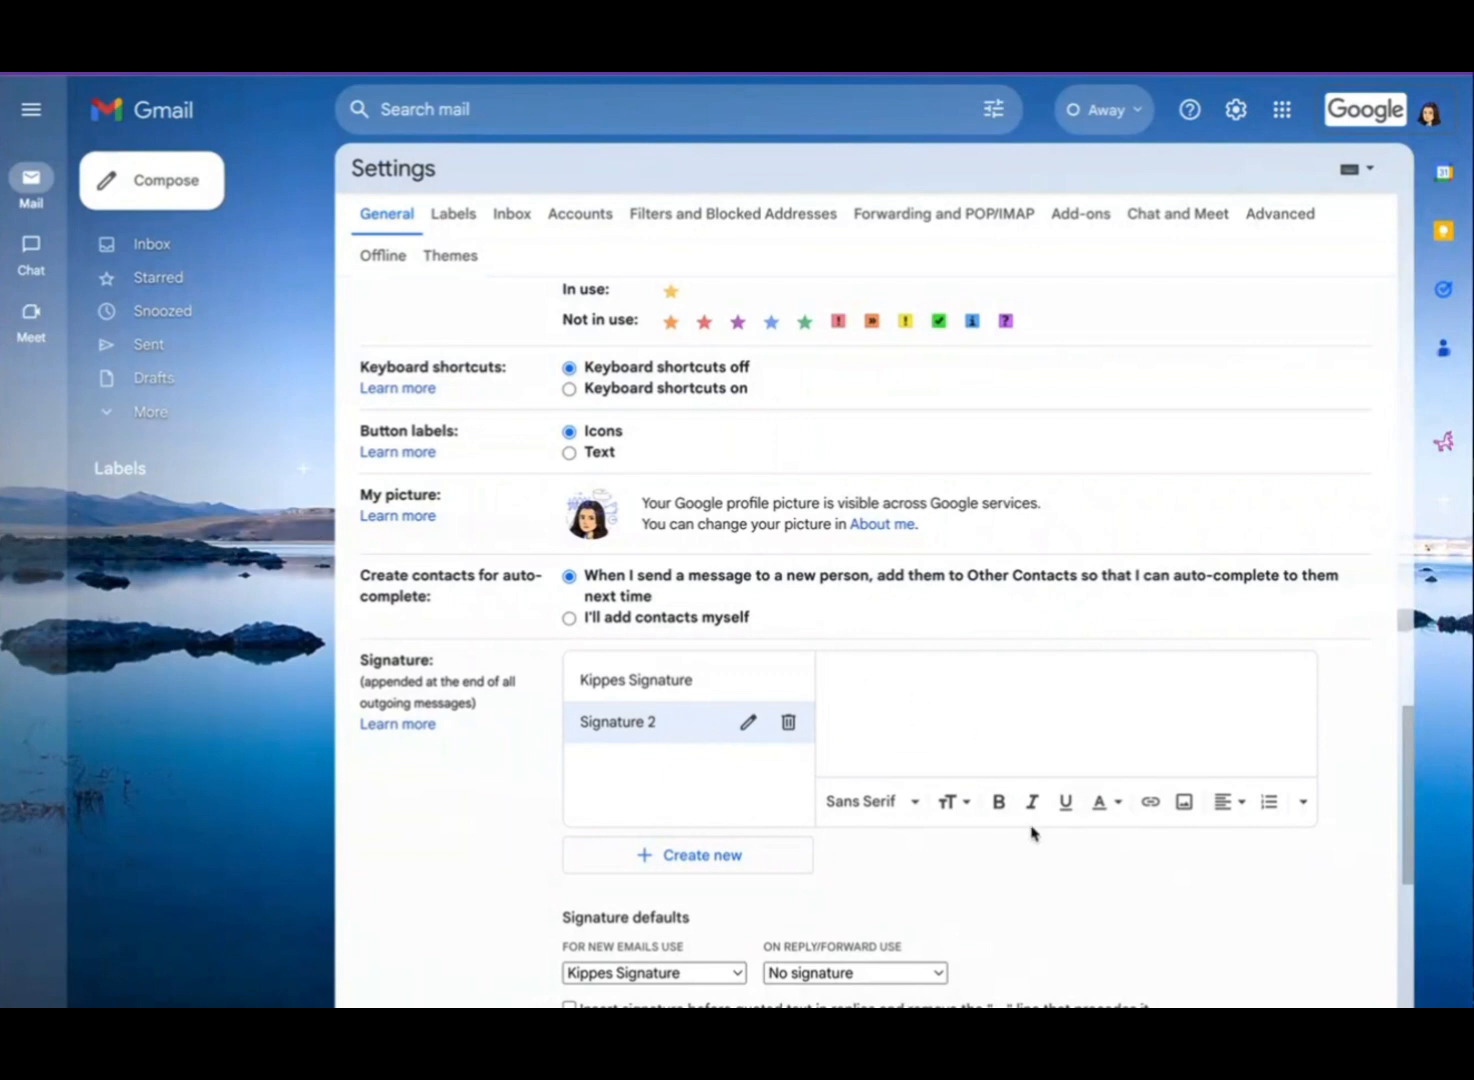
- Insert the downloaded signature image into Signature 2 by uploading it from the computer's Downloads folder
click(1185, 803)
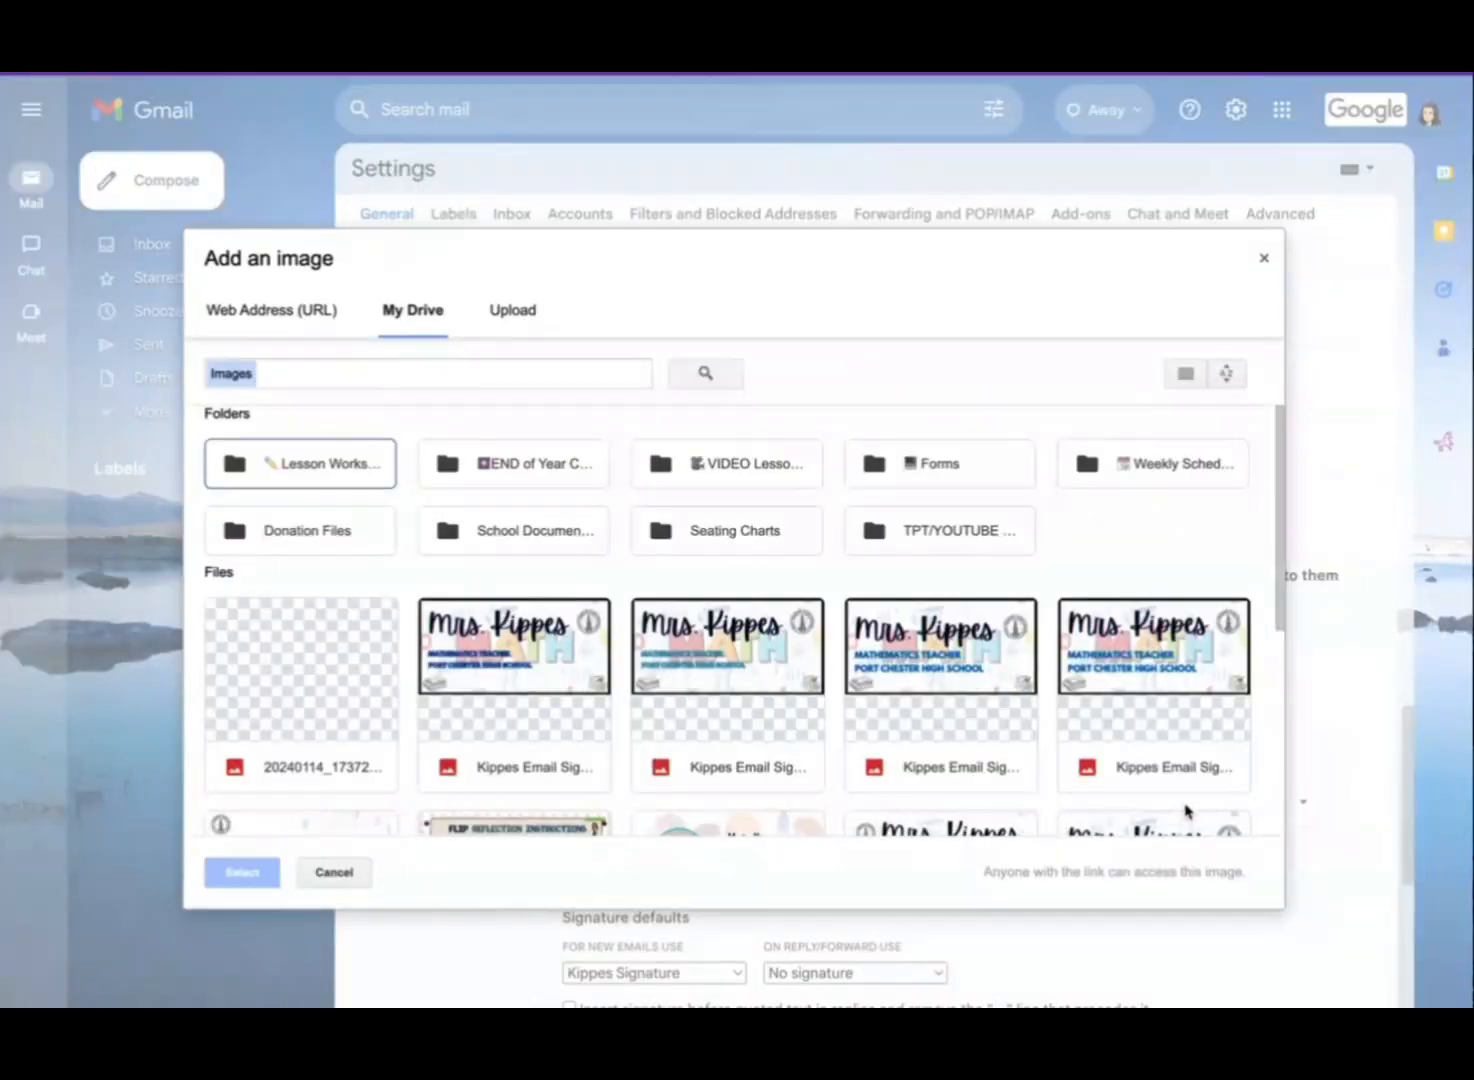
click(513, 316)
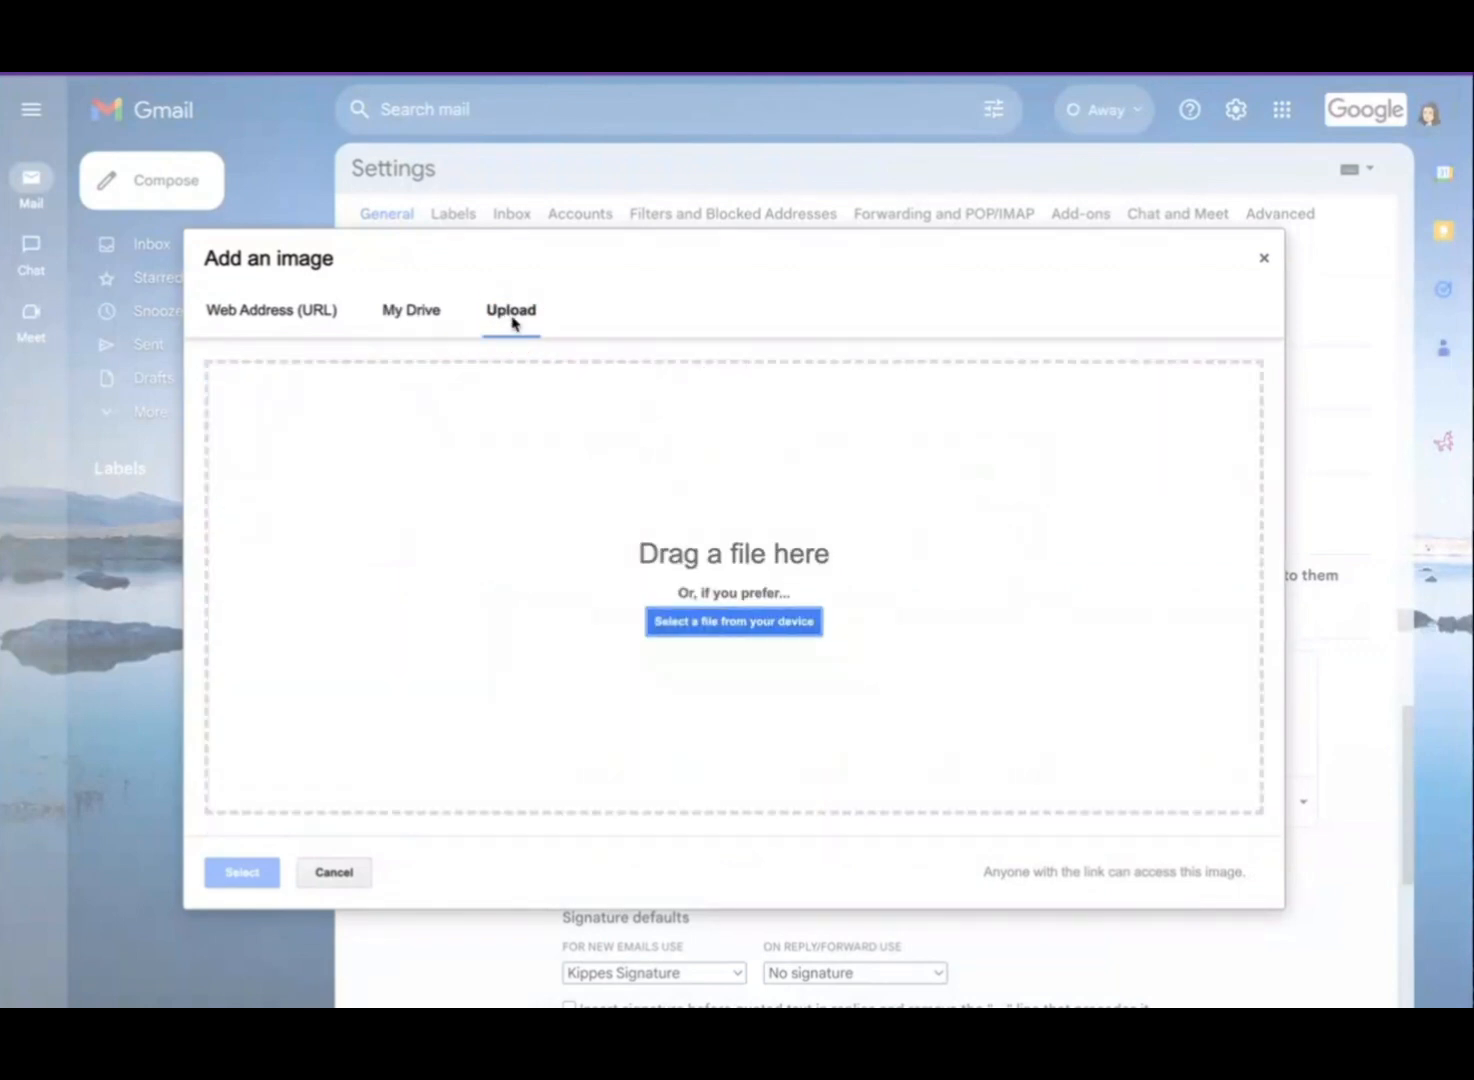
click(801, 625)
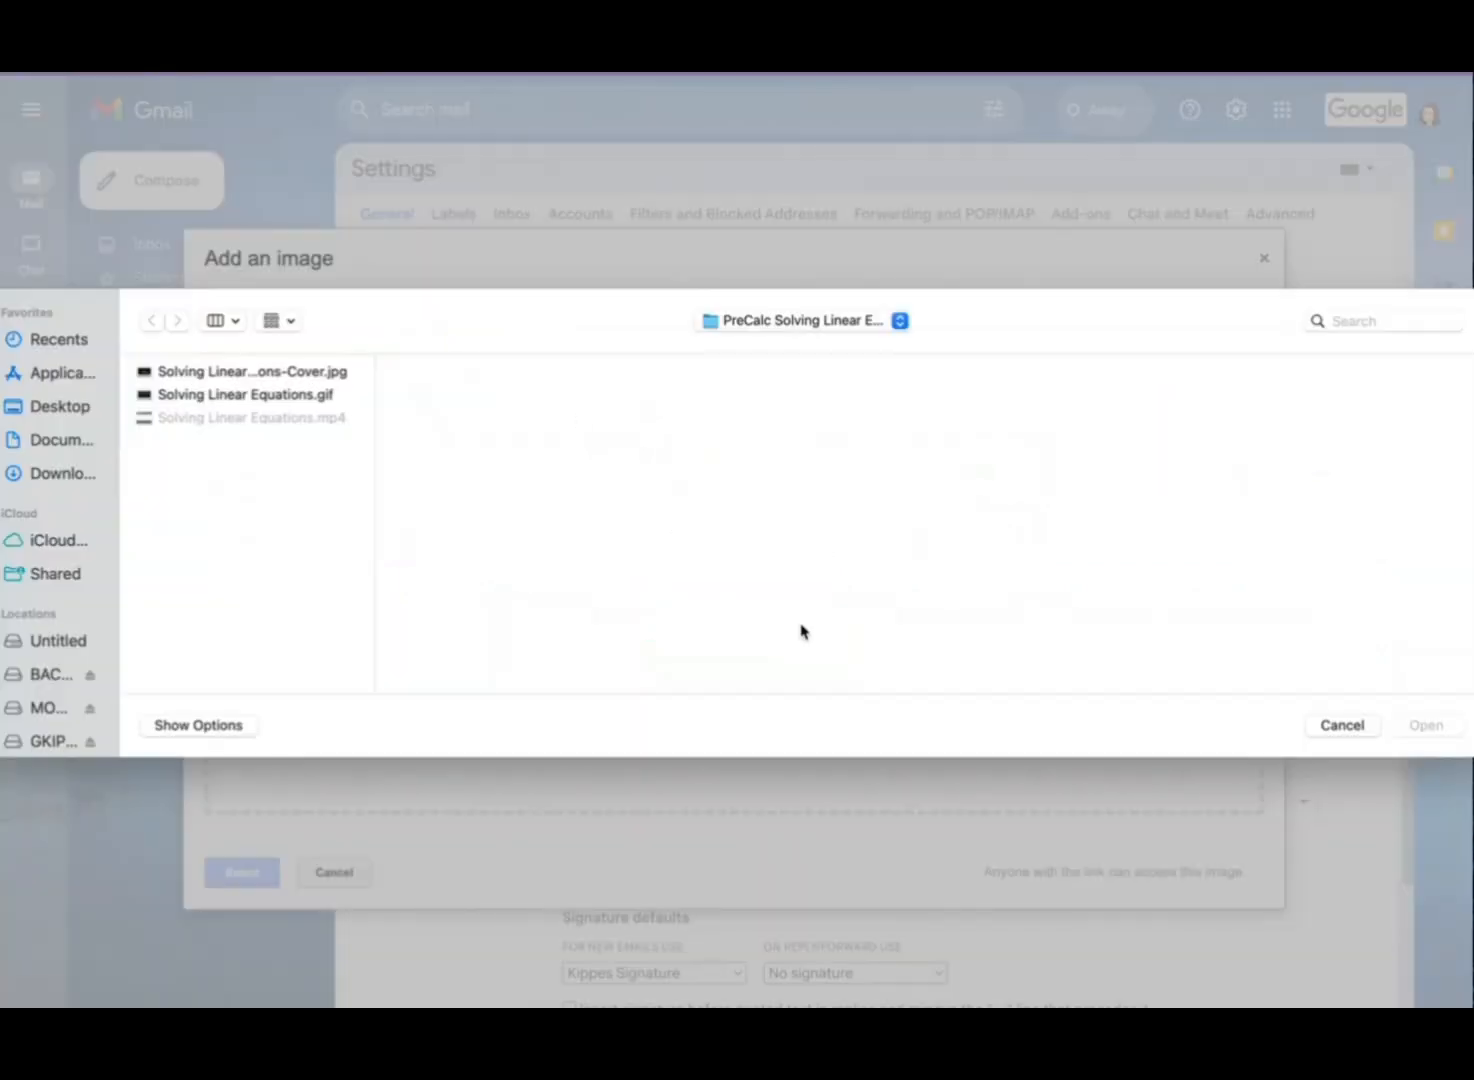
click(100, 480)
double_click(230, 494)
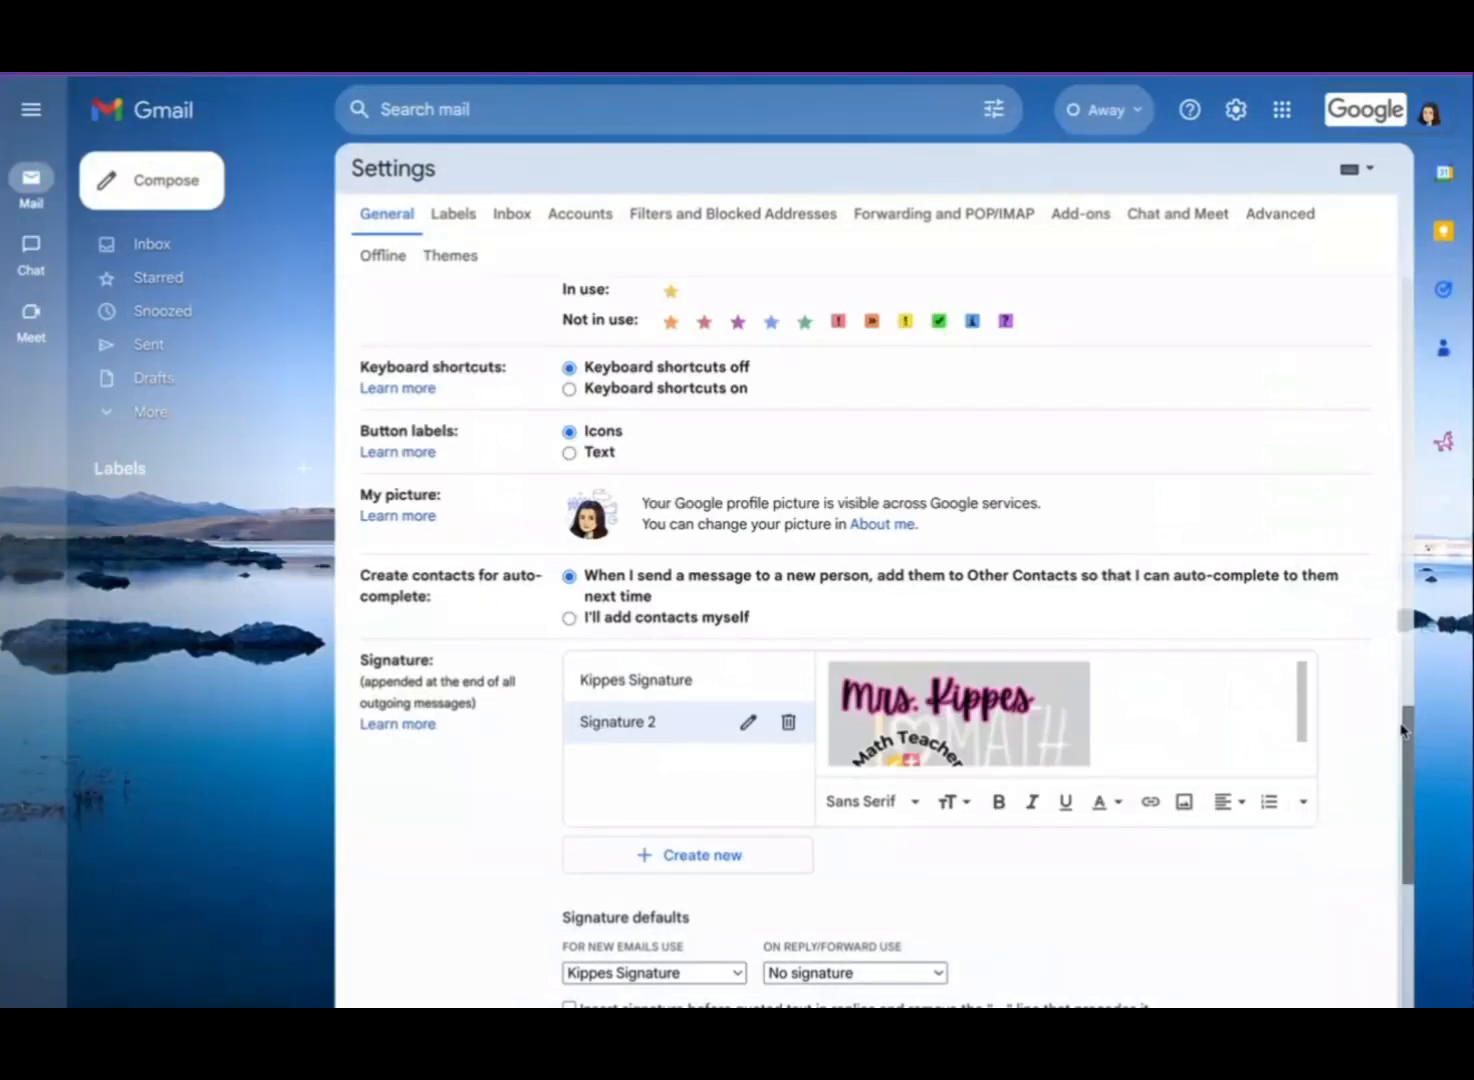
- Set Signature 2 as the default for new emails with No signature on reply/forward, and save the changes
scroll(945, 718, up, 1)
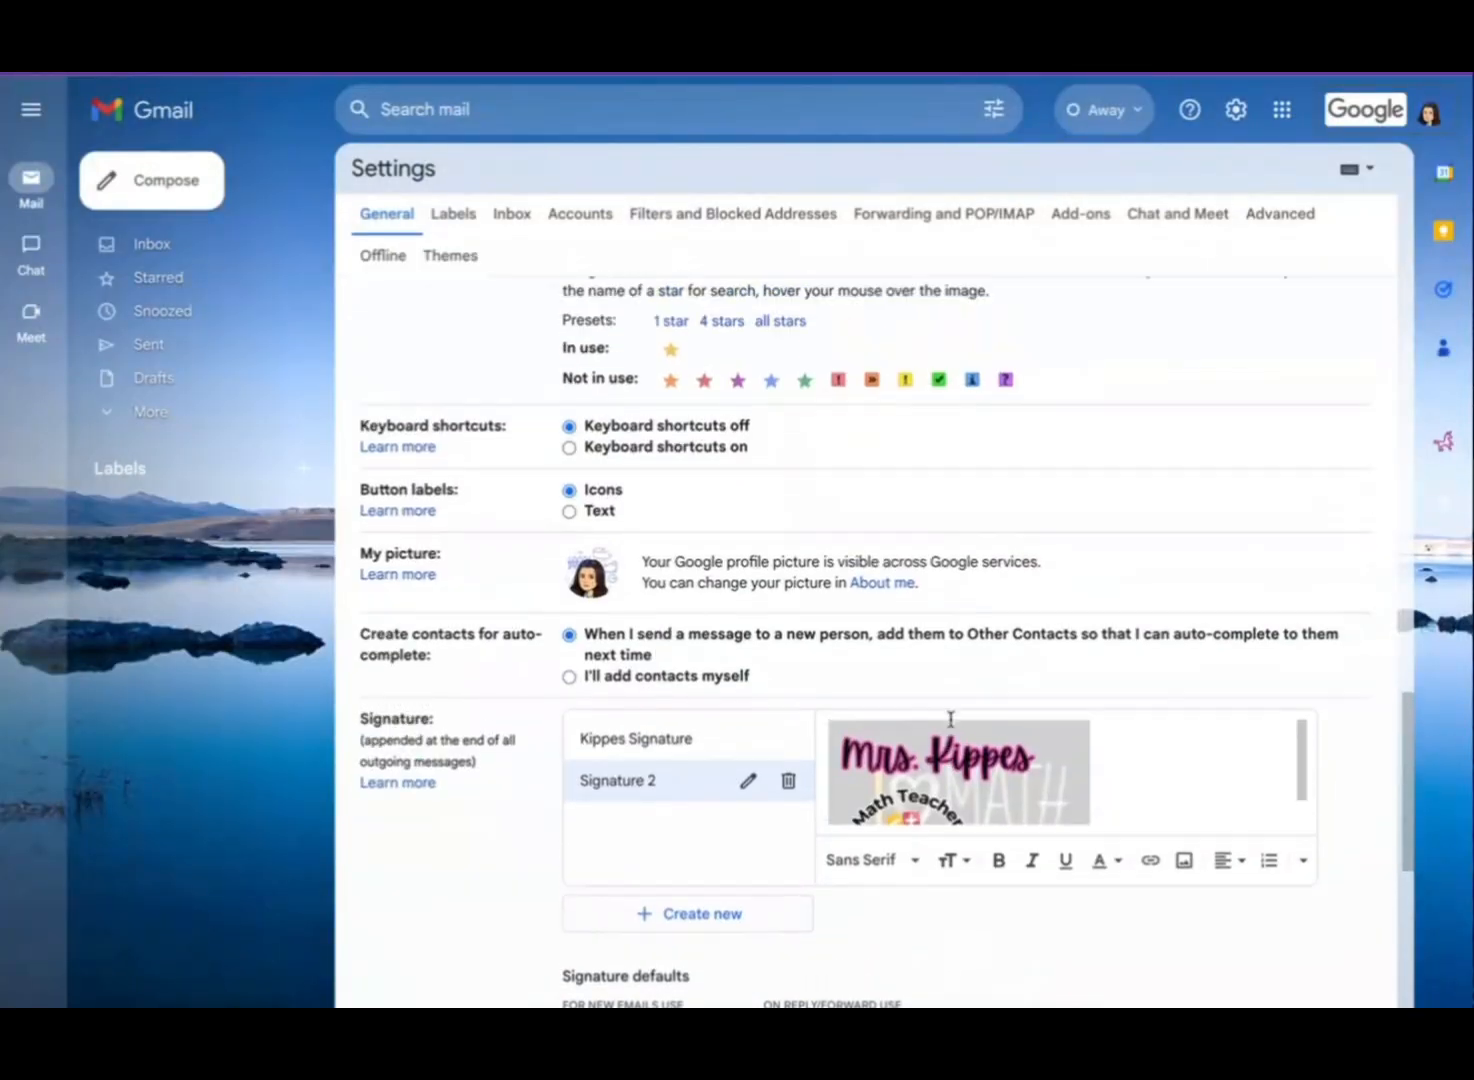
scroll(1053, 818, down, 1)
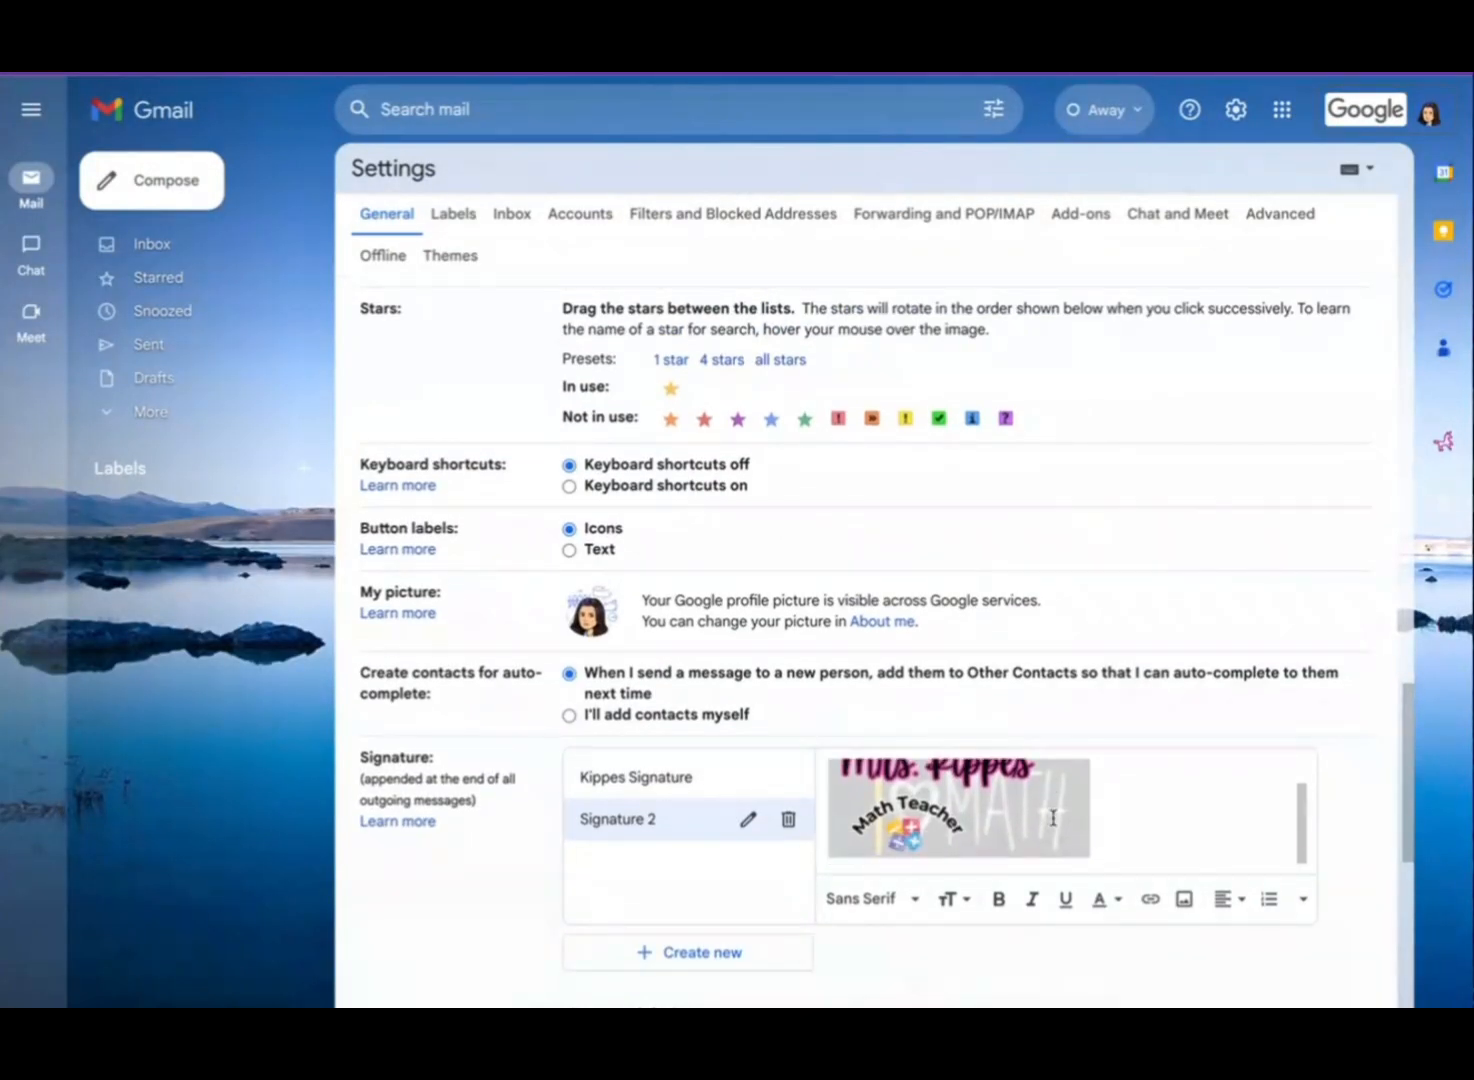
scroll(1053, 818, up, 1)
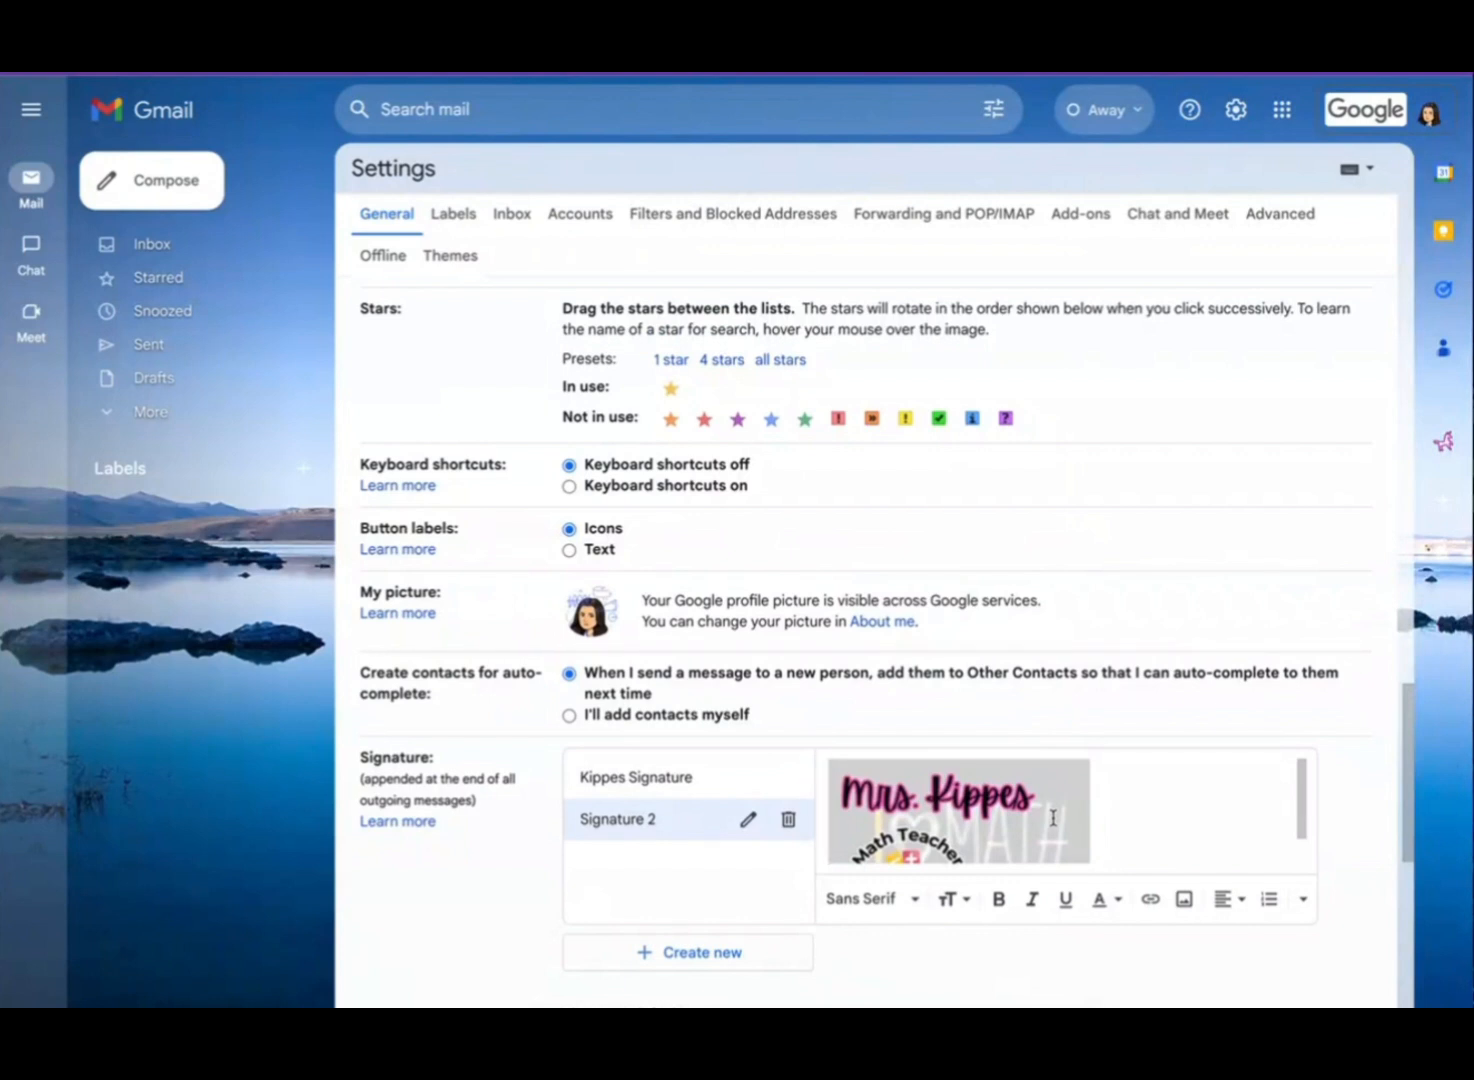
scroll(1053, 818, down, 1)
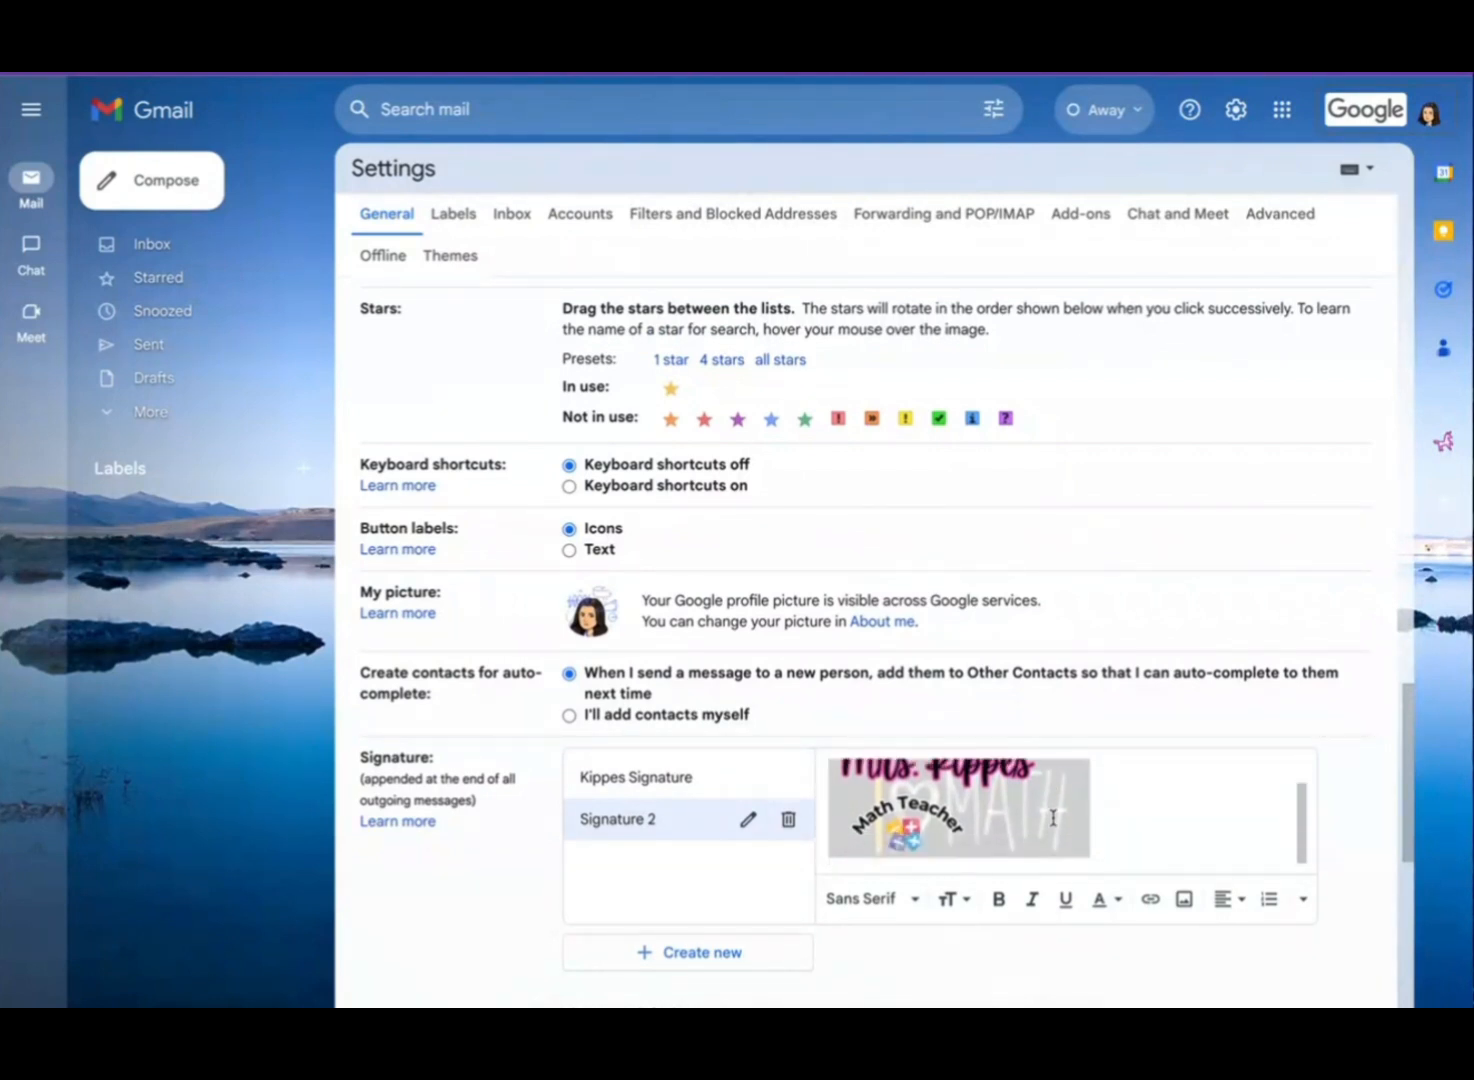
scroll(1053, 818, down, 1)
scroll(1053, 818, down, 2)
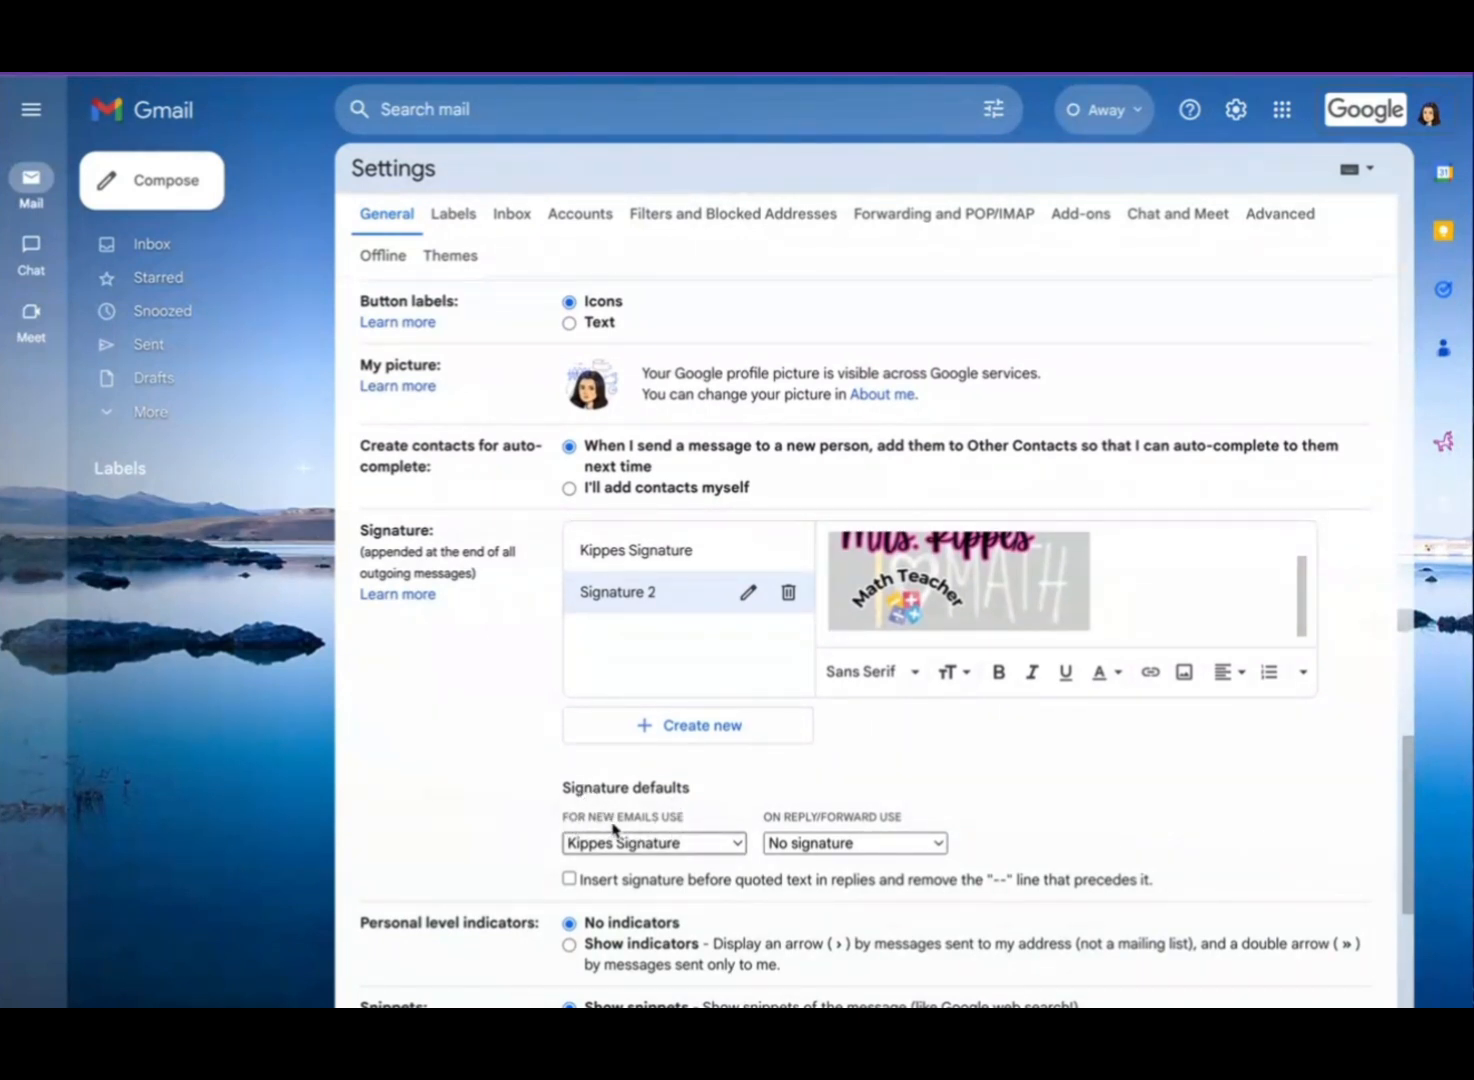
click(717, 846)
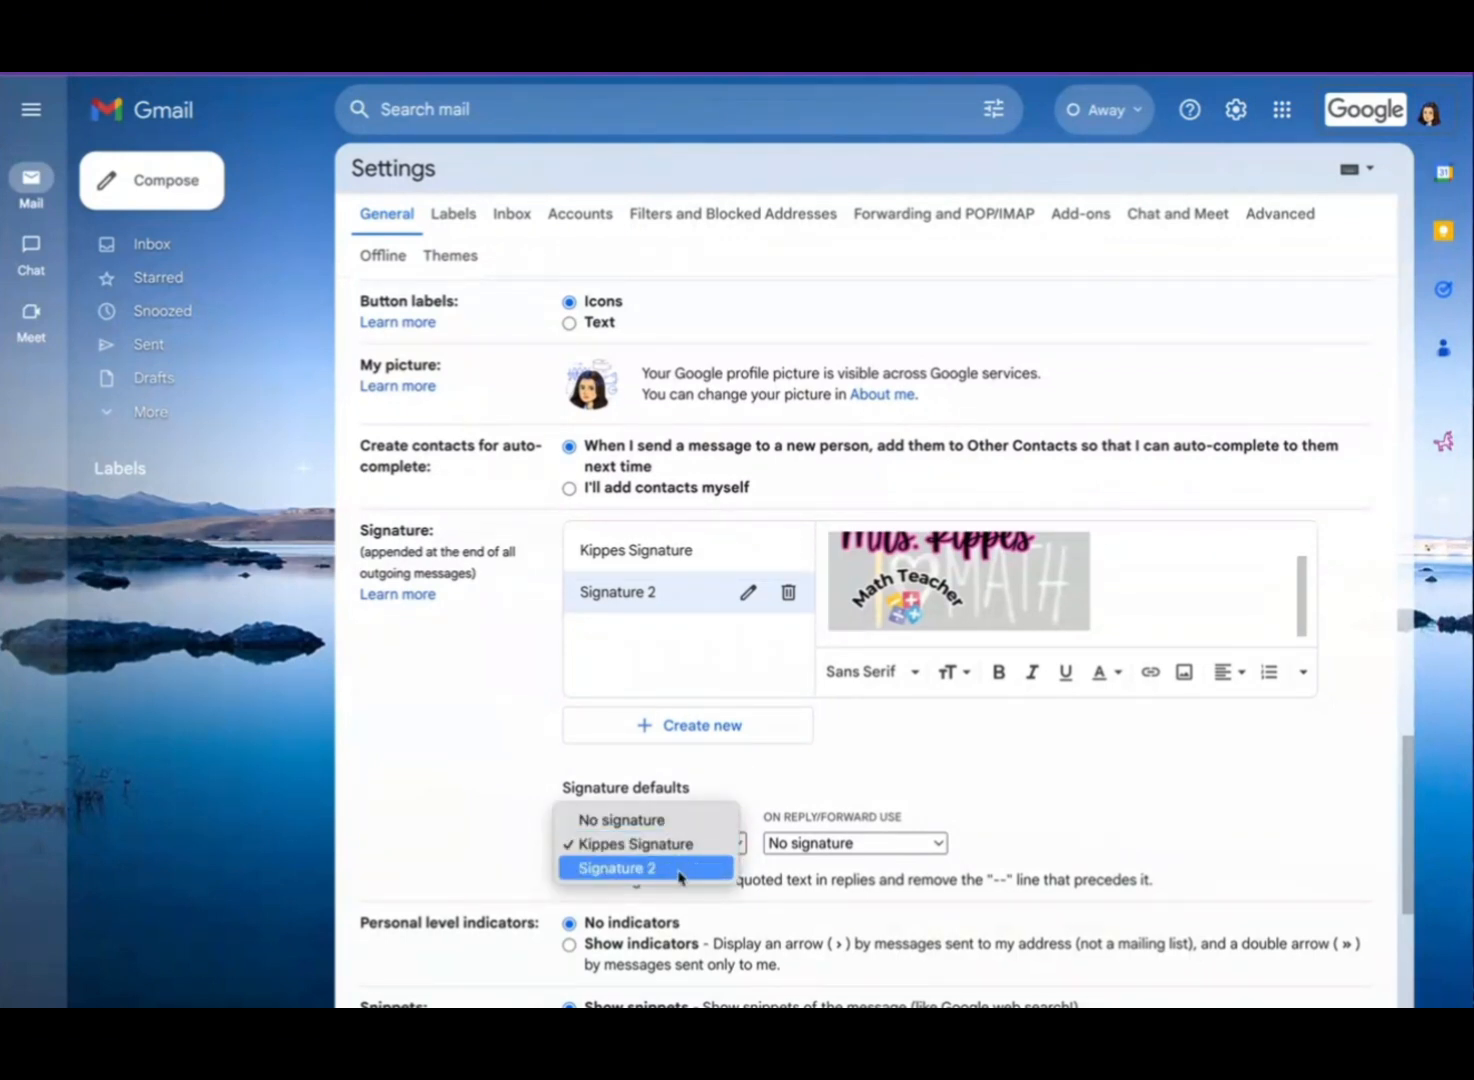
click(680, 868)
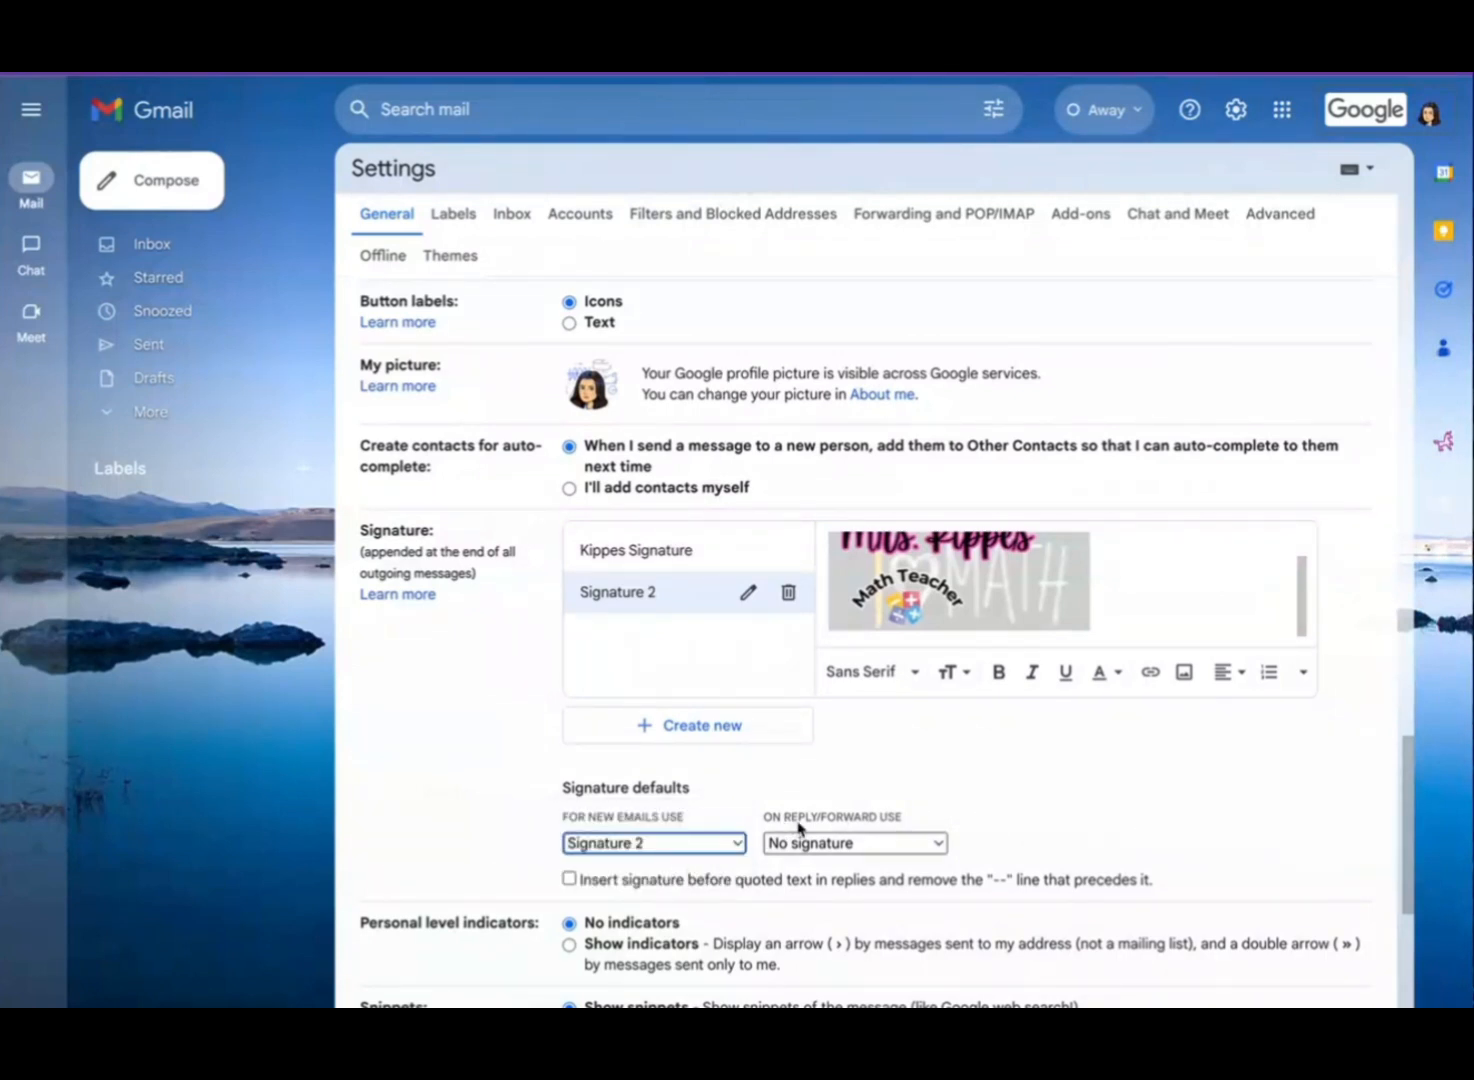
click(872, 846)
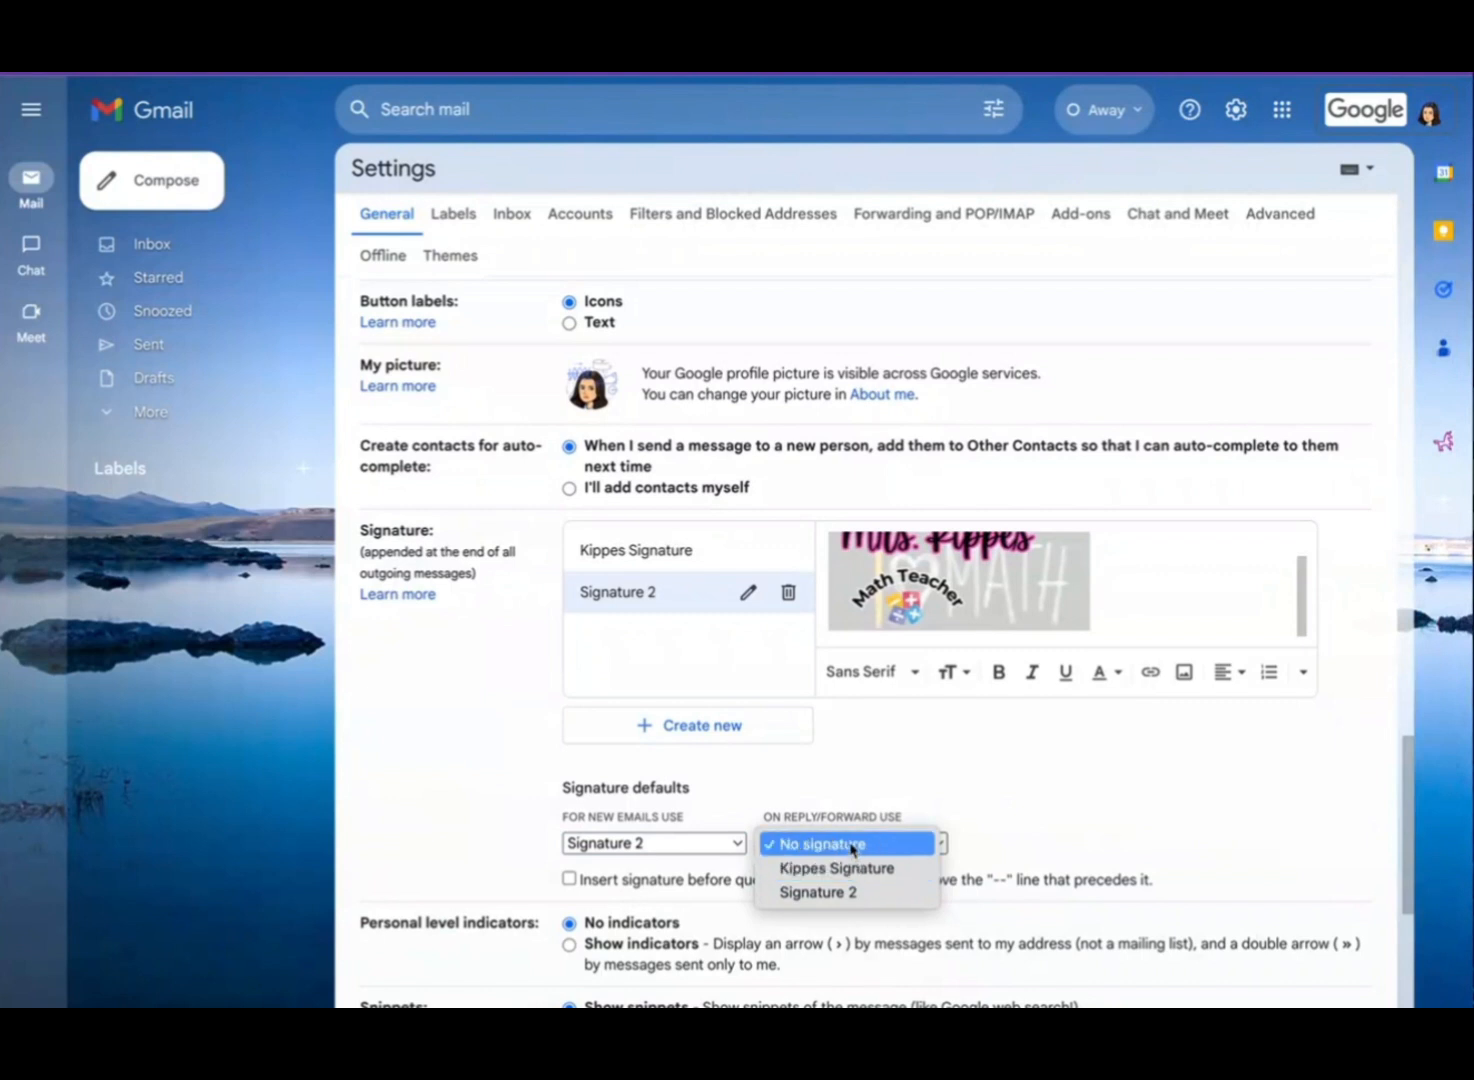
click(853, 848)
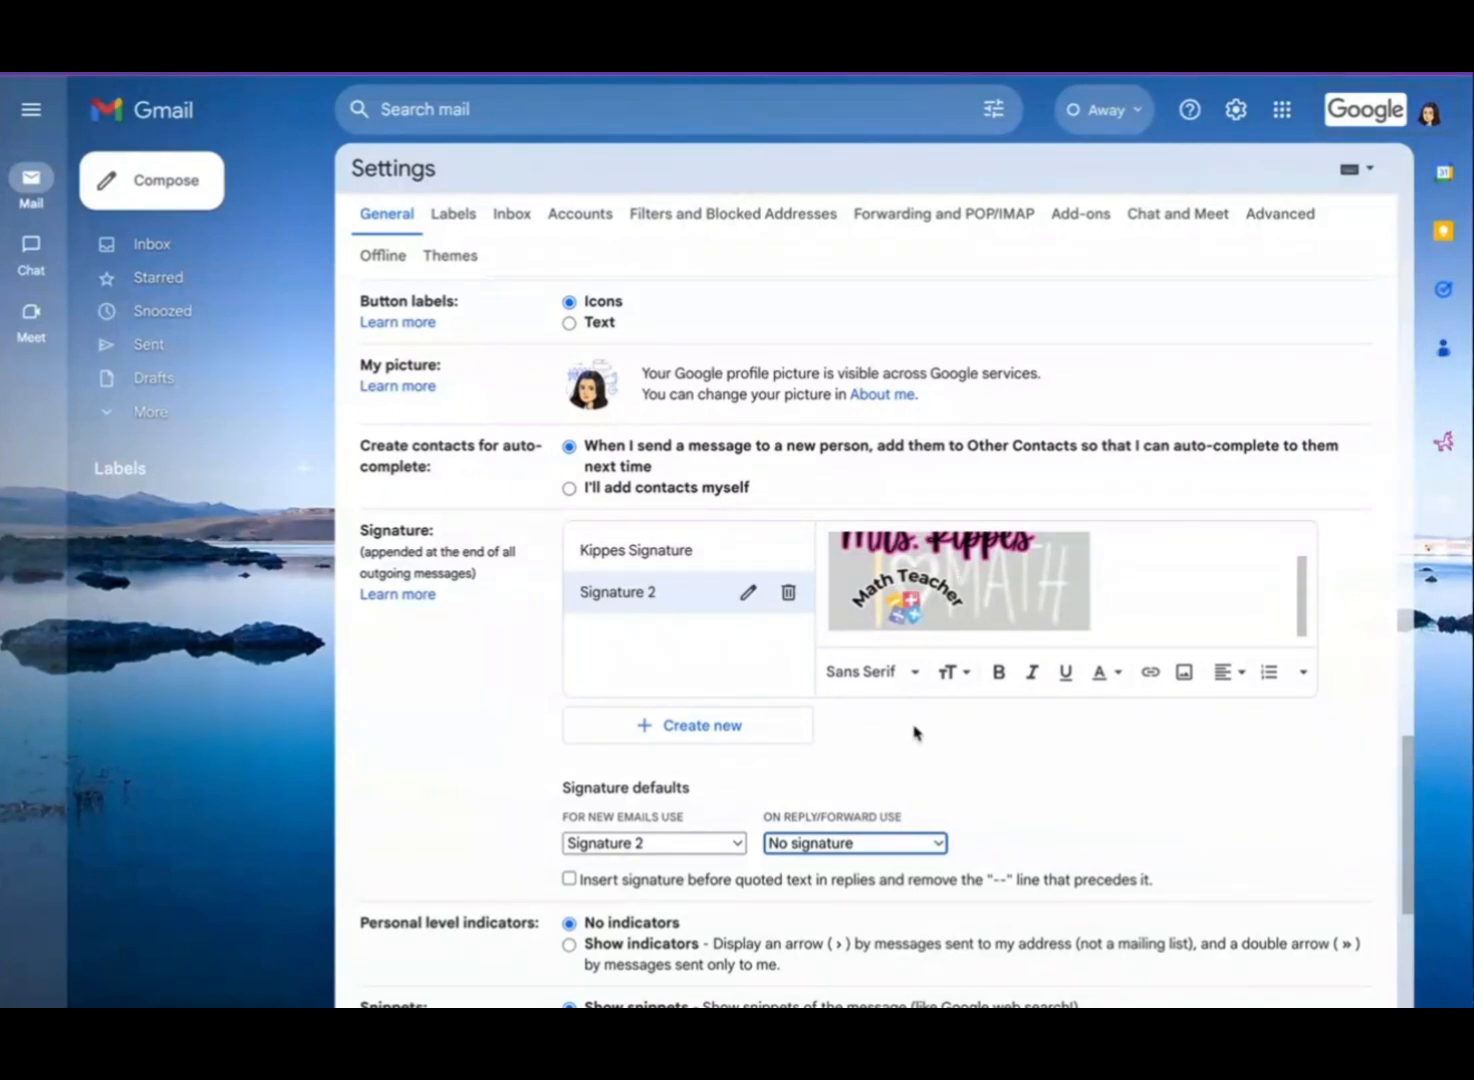
scroll(1092, 743, down, 6)
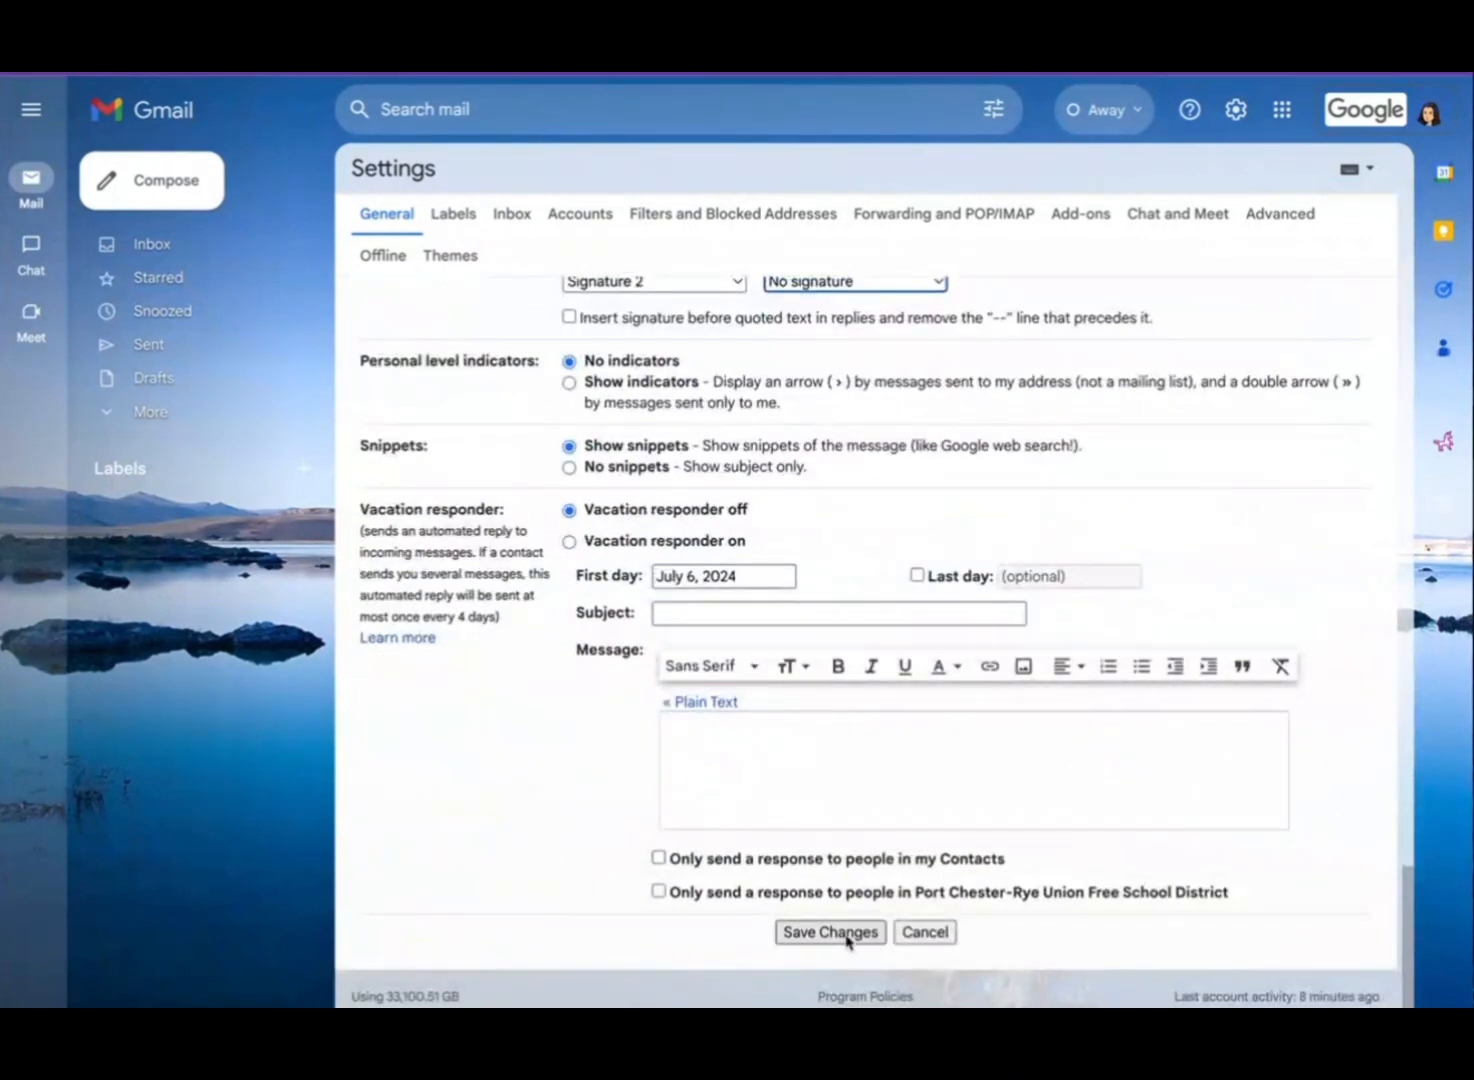
click(846, 938)
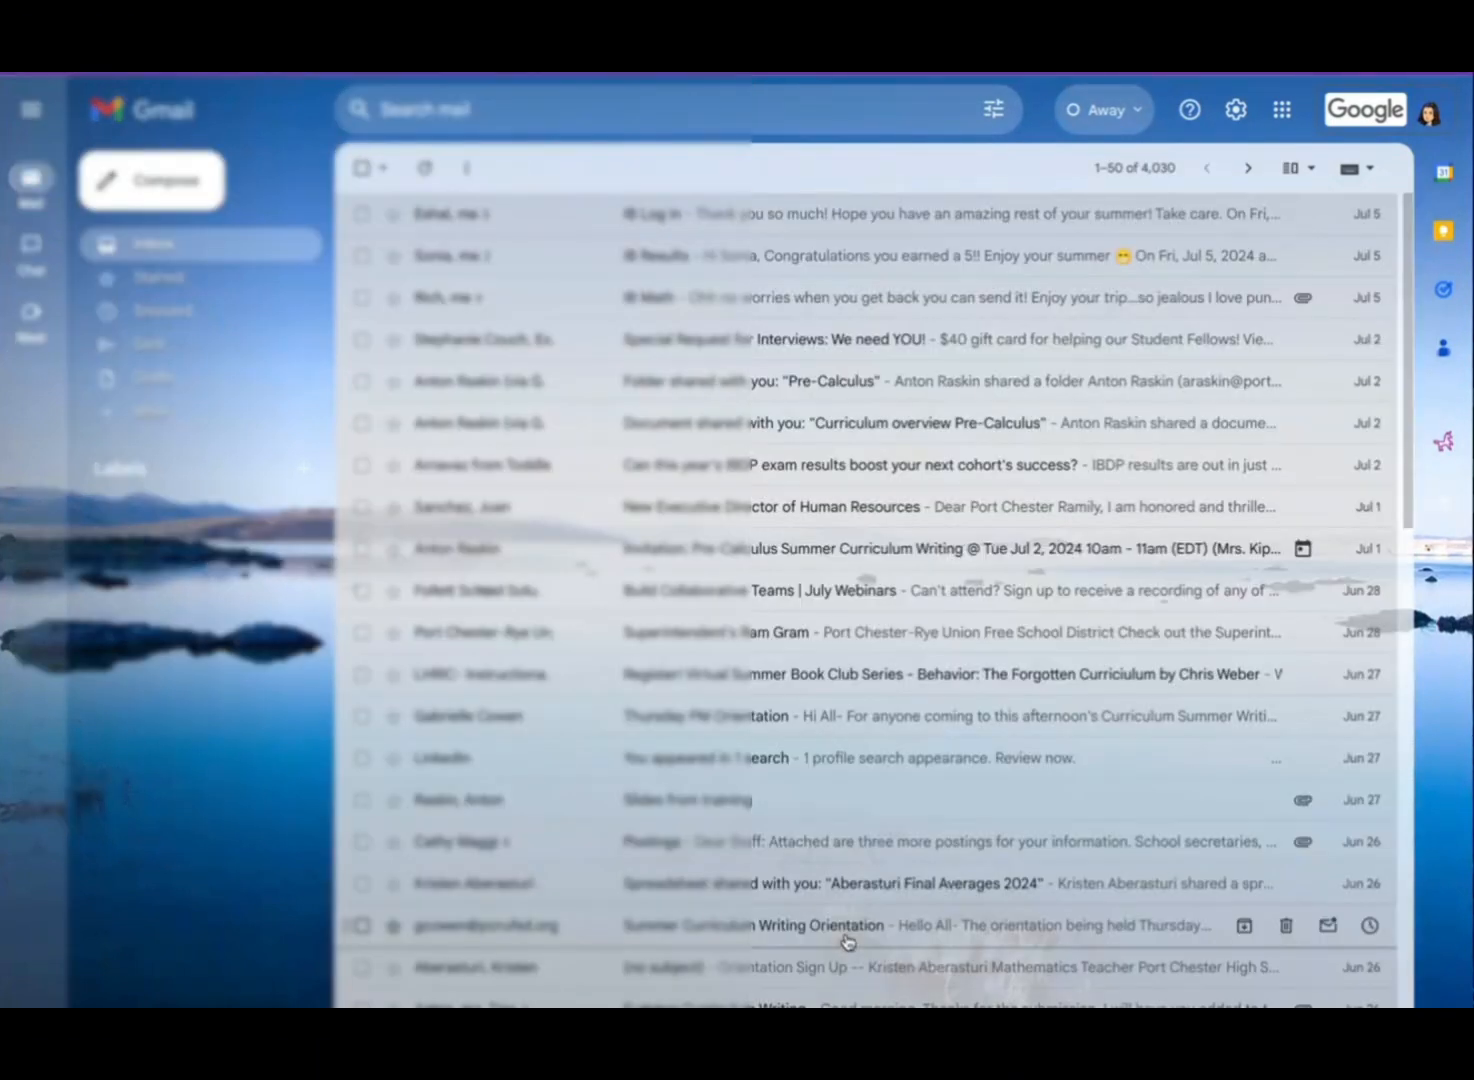
- Start a new email message to check how the signature image looks in it
click(172, 185)
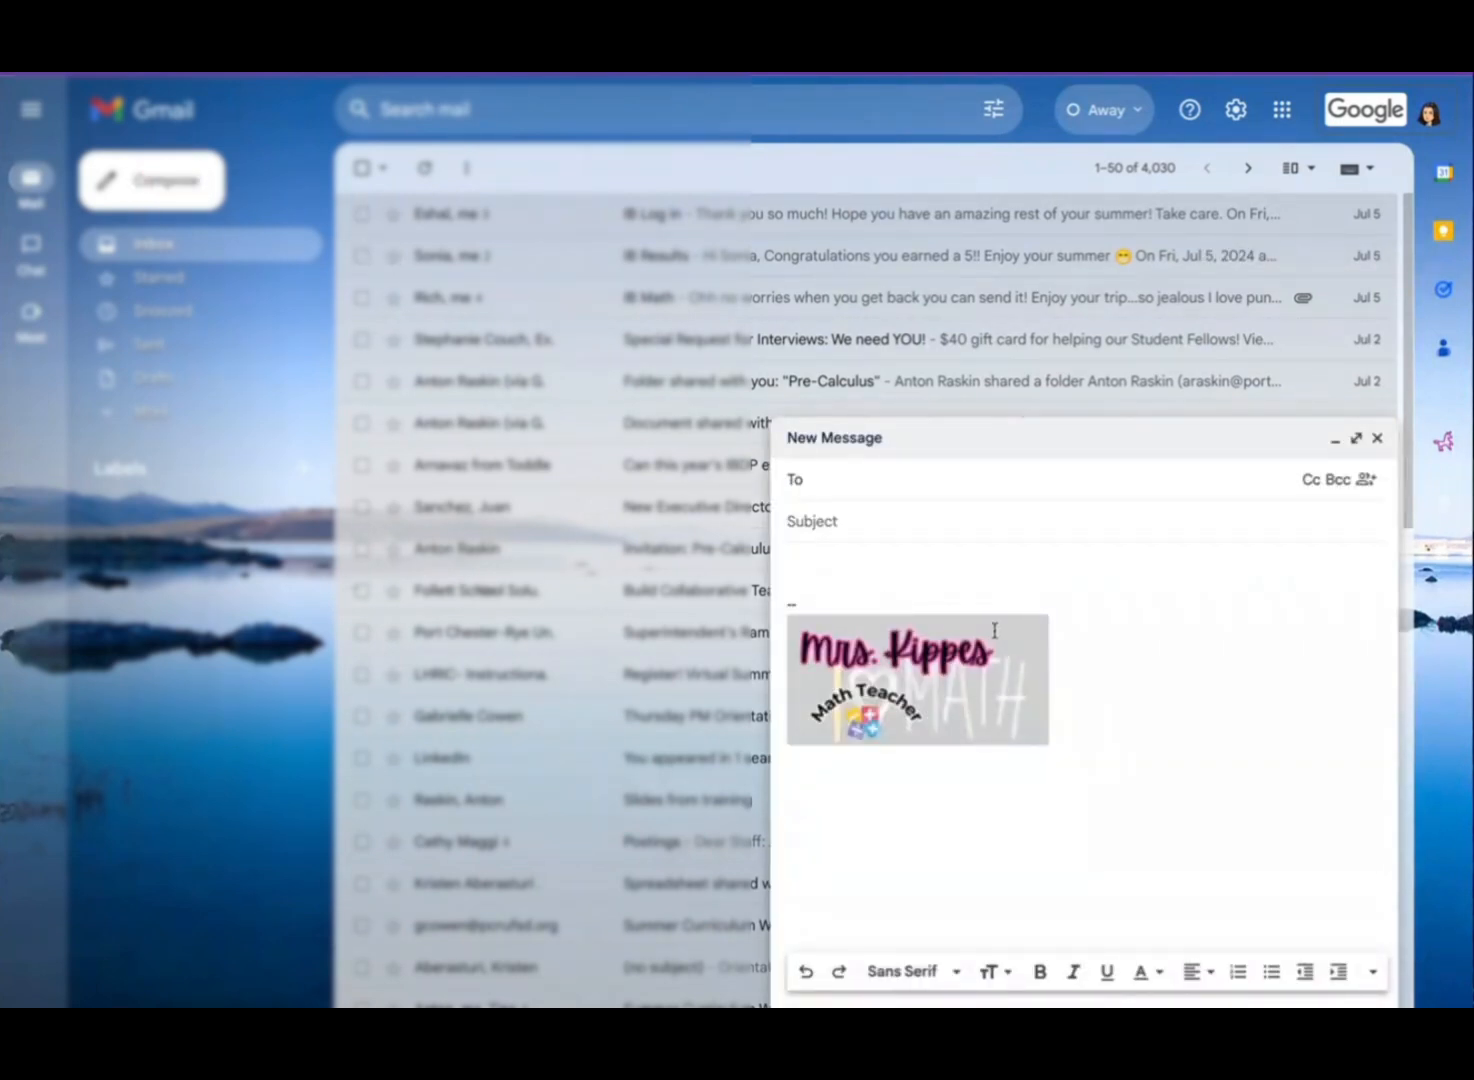
click(827, 472)
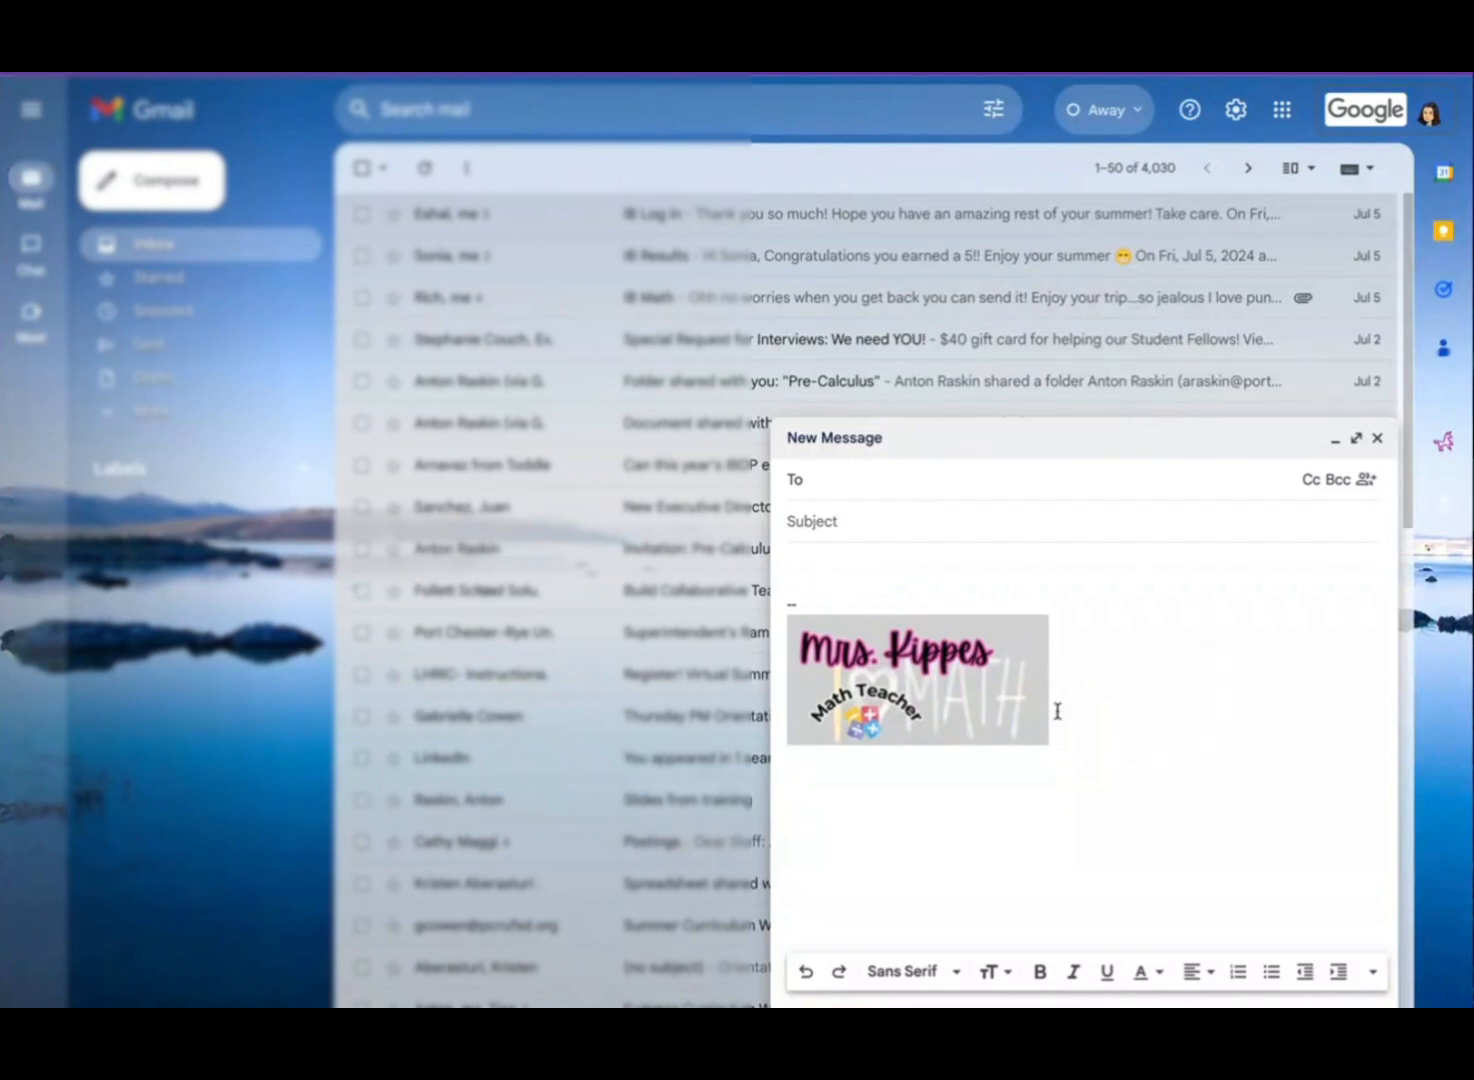